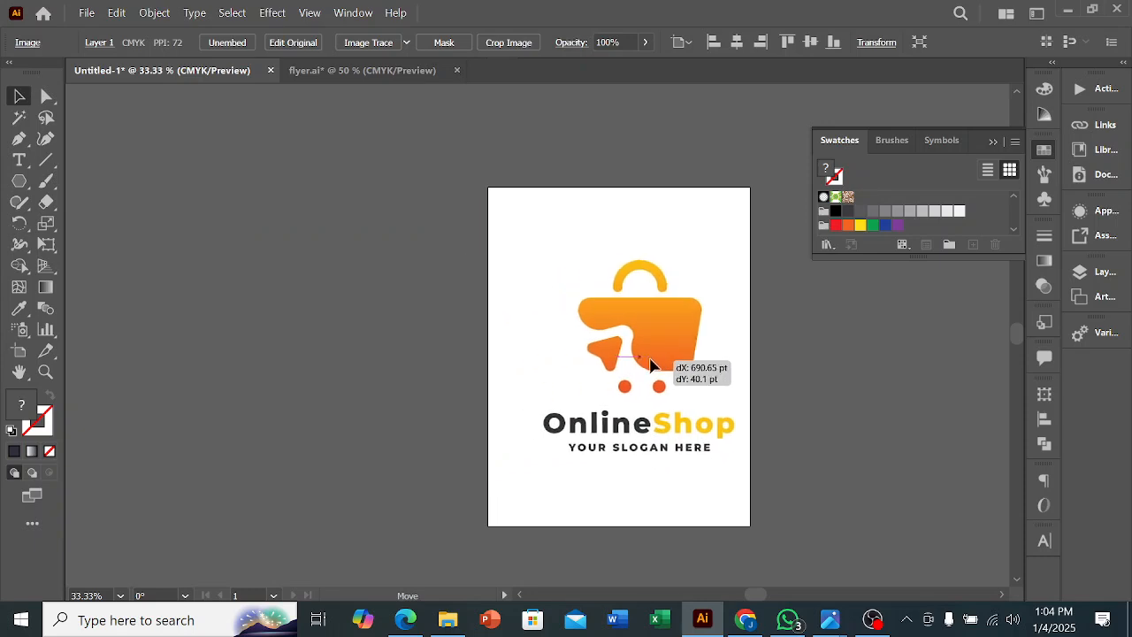
# Position the OnlineShop logo image on the artboard and deselect it.
pyautogui.scroll(1, 775, 367)
pyautogui.moveTo(611, 331); pyautogui.dragTo(611, 346)
pyautogui.hotkey('ctrl', 'shift', 'a')
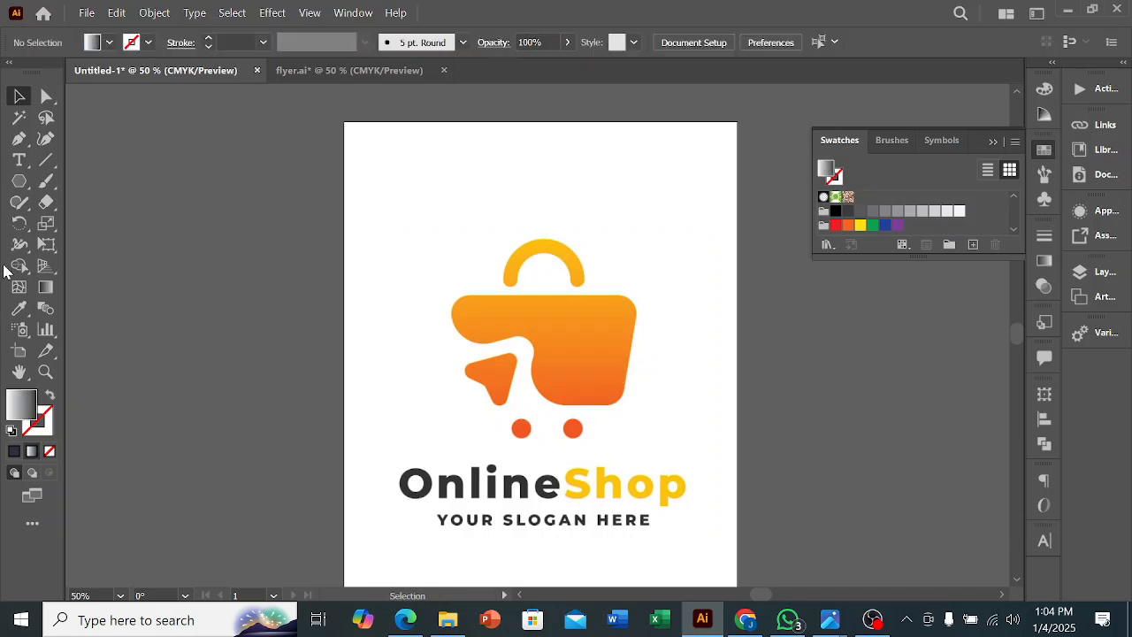
# Draw a rectangle around the orange bag body of the logo.
pyautogui.moveTo(19, 180); pyautogui.dragTo(109, 184)
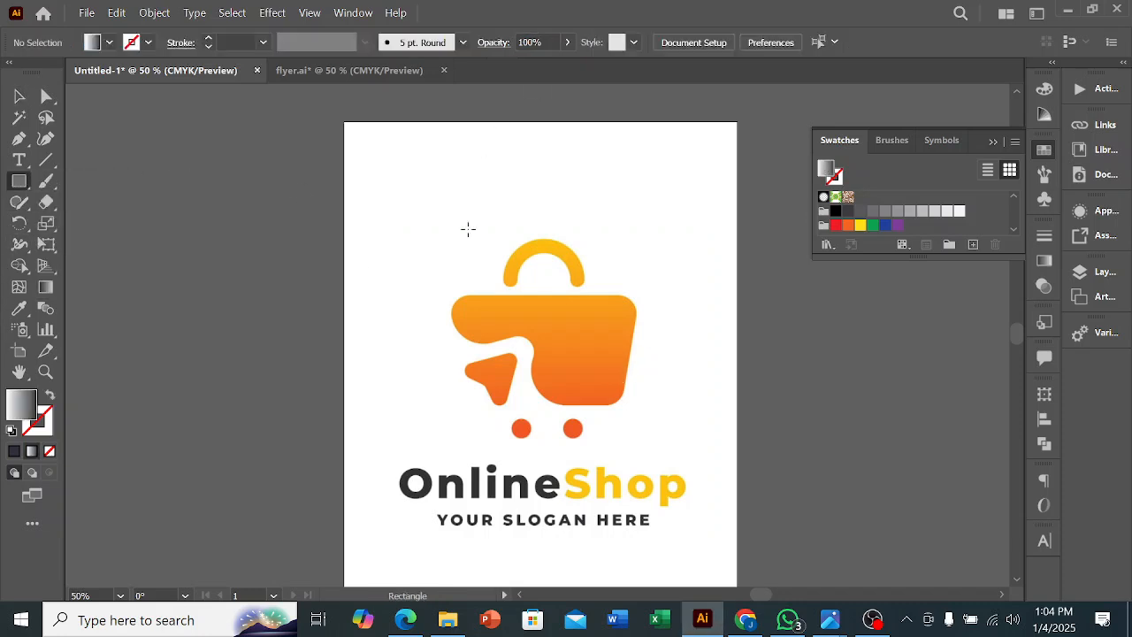
pyautogui.scroll(1, 500, 283)
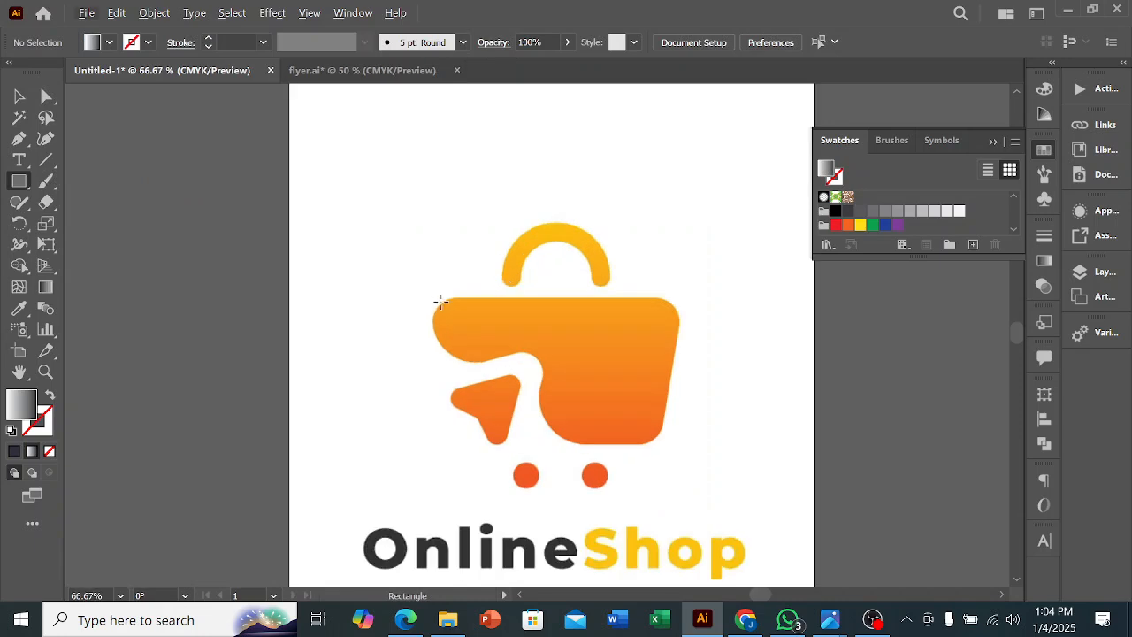
pyautogui.moveTo(433, 297); pyautogui.dragTo(681, 456)
# Remove the rectangle's fill and give it a solid black stroke of 2 pt.
pyautogui.click(50, 396)
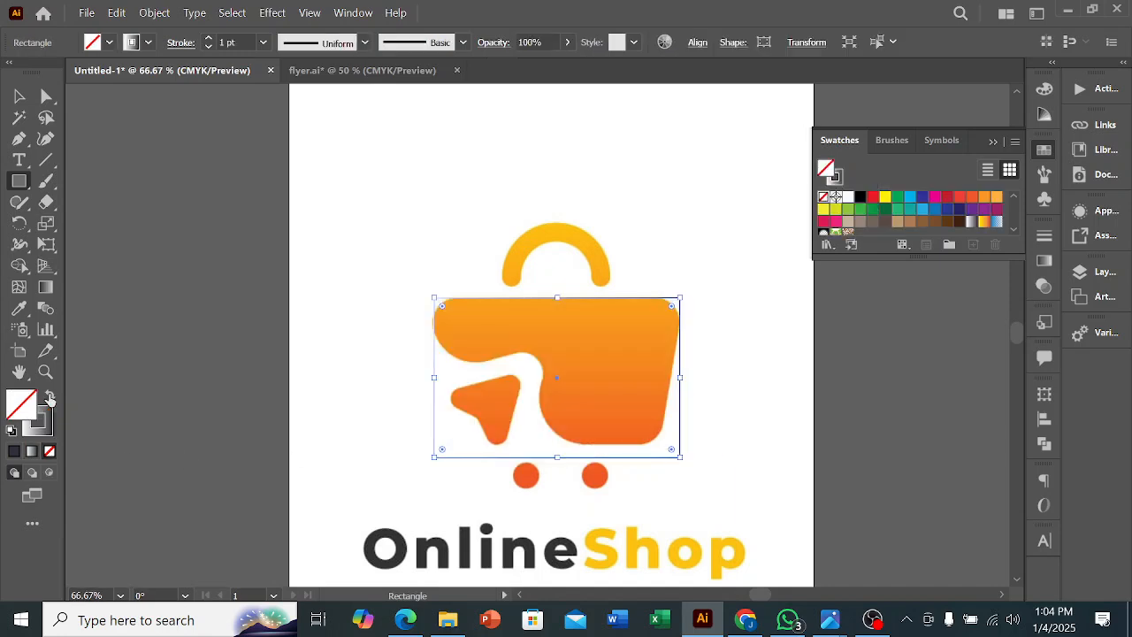
pyautogui.click(12, 453)
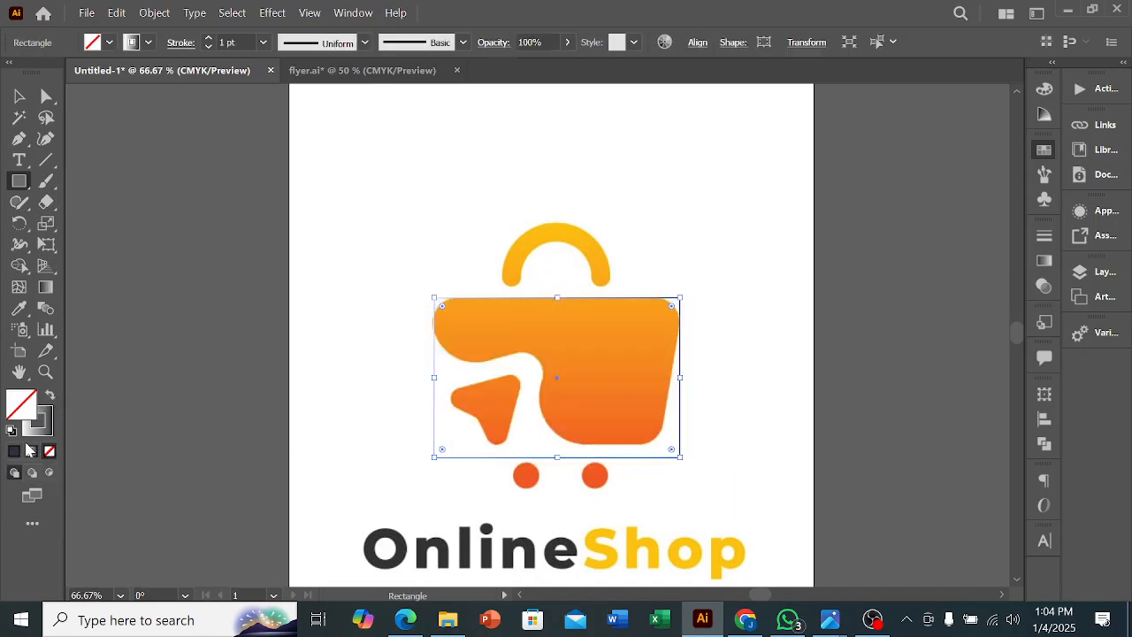
pyautogui.click(836, 202)
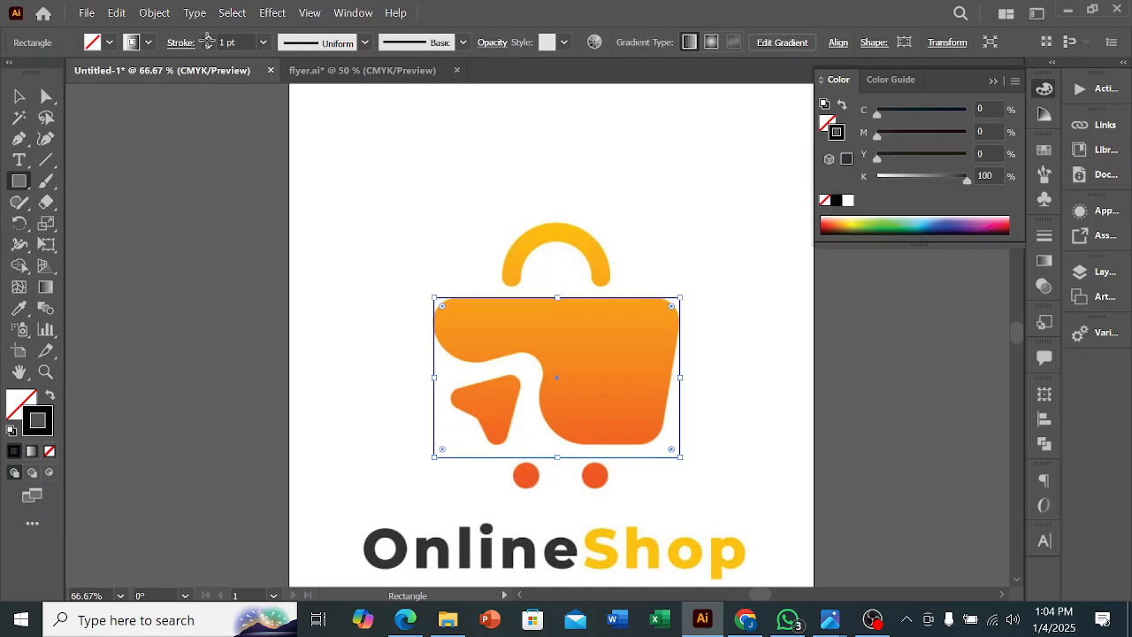
pyautogui.click(208, 38)
pyautogui.click(17, 98)
pyautogui.click(153, 194)
# Adjust the rectangle's left and bottom edges to fit the bag body exactly.
pyautogui.scroll(2, 662, 373)
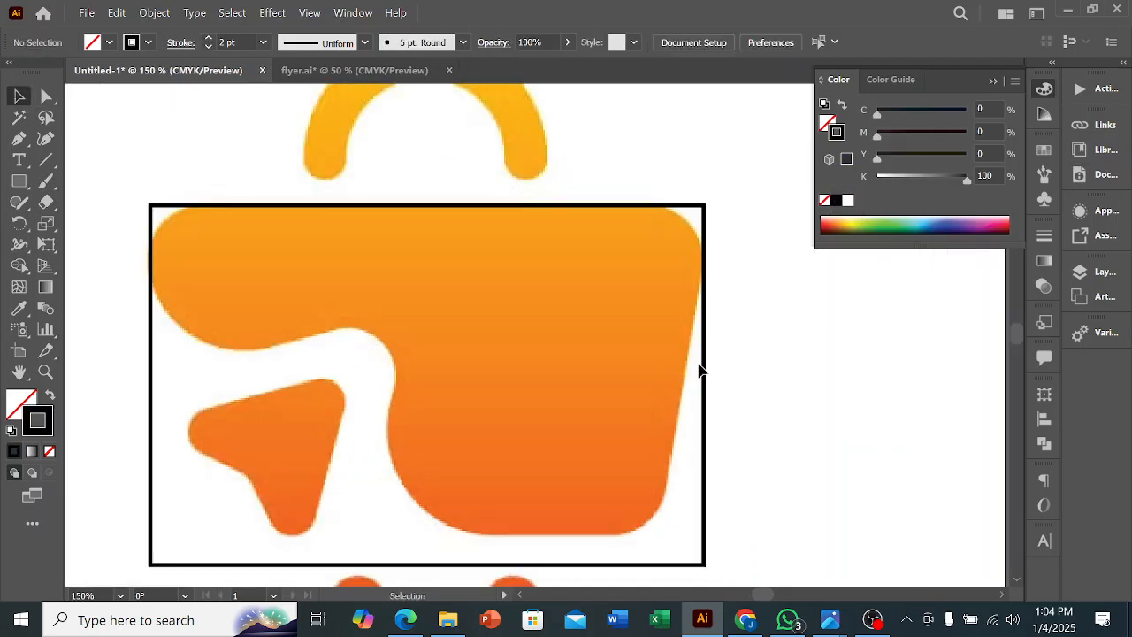
pyautogui.click(707, 390)
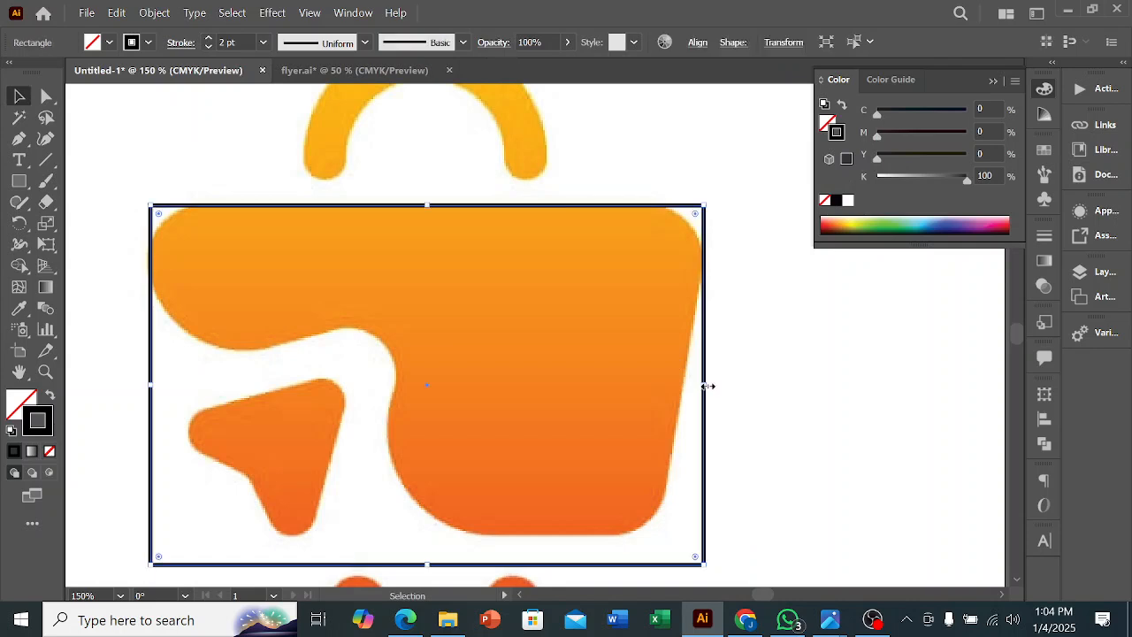
pyautogui.moveTo(150, 384); pyautogui.dragTo(150, 385)
pyautogui.scroll(-2, 380, 359)
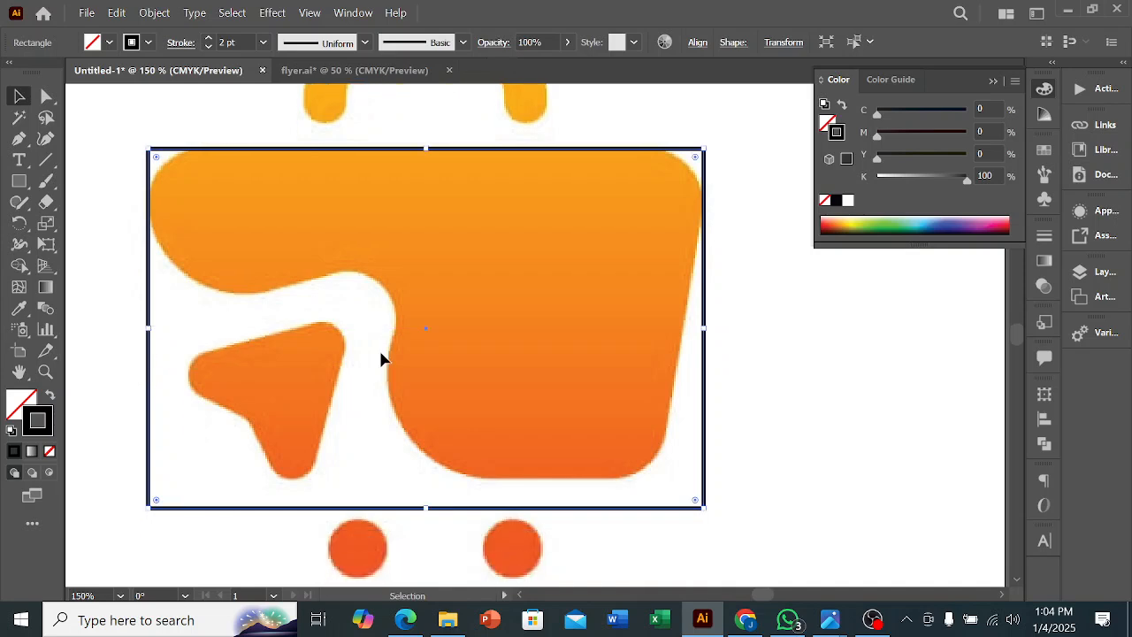
pyautogui.moveTo(424, 505); pyautogui.dragTo(423, 479)
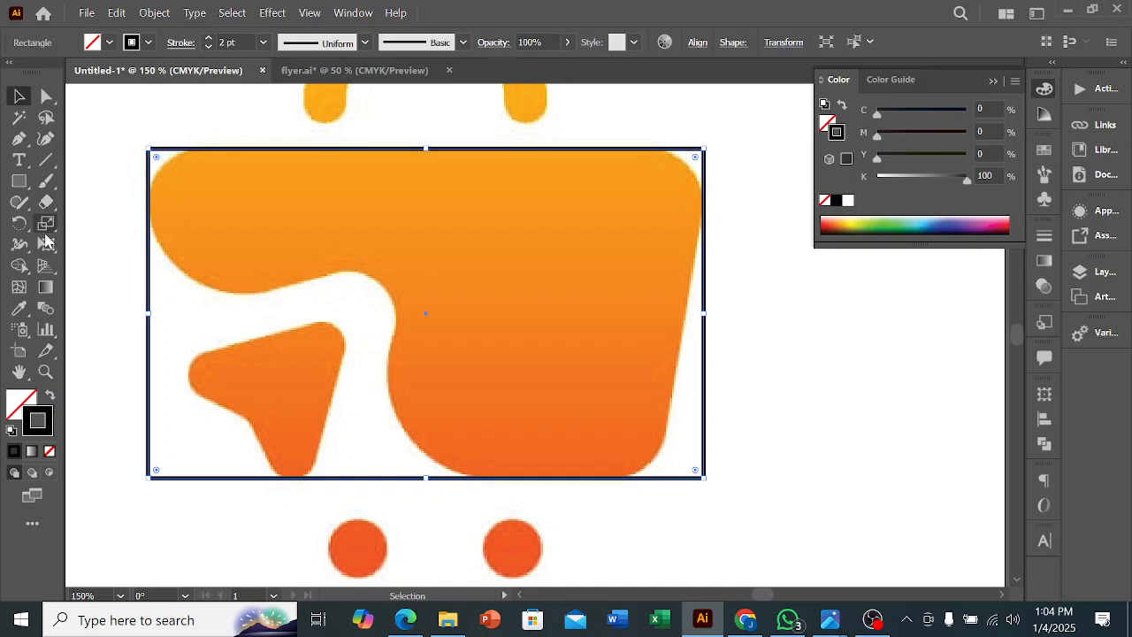
# Try tapering the rectangle's lower edge inward with Free Transform's Perspective Distort, and undo the distortion.
pyautogui.click(45, 244)
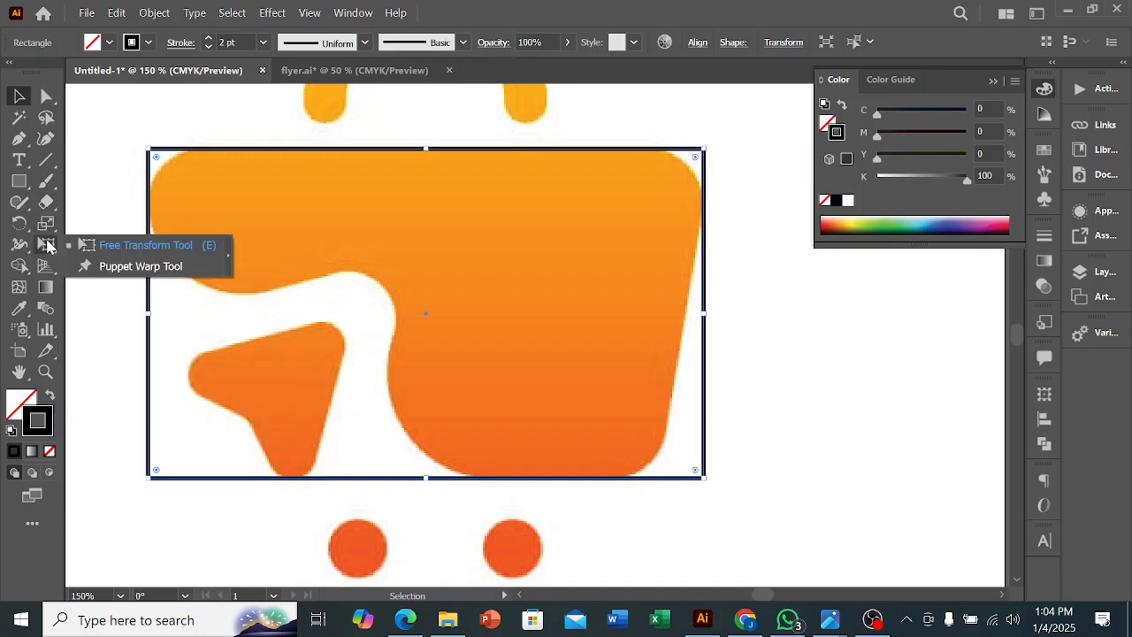
pyautogui.click(110, 255)
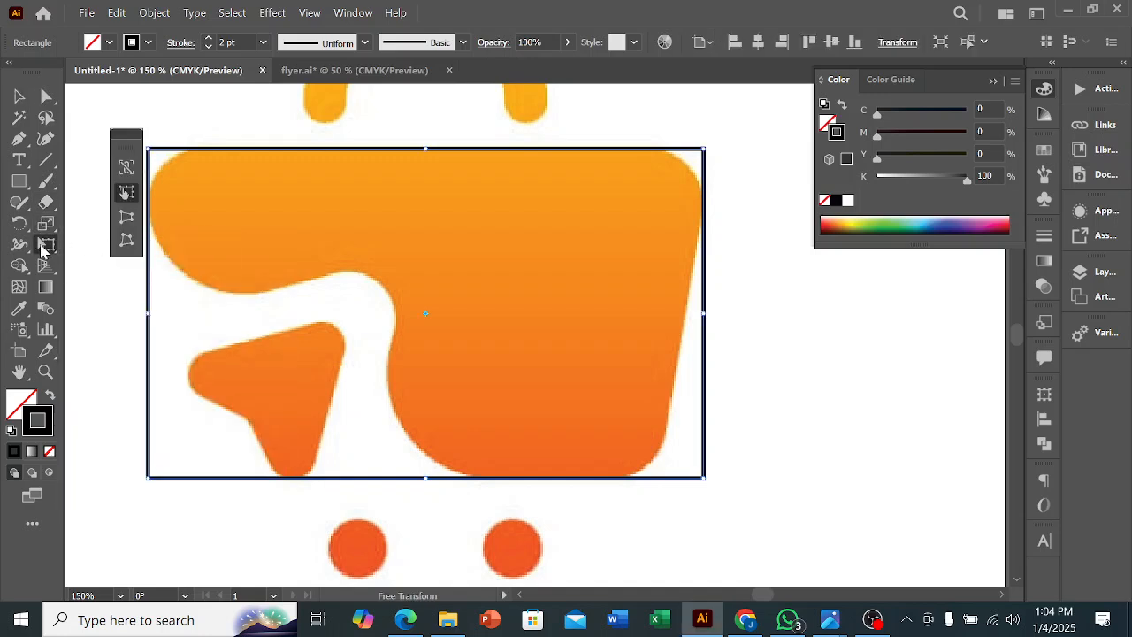
pyautogui.click(125, 219)
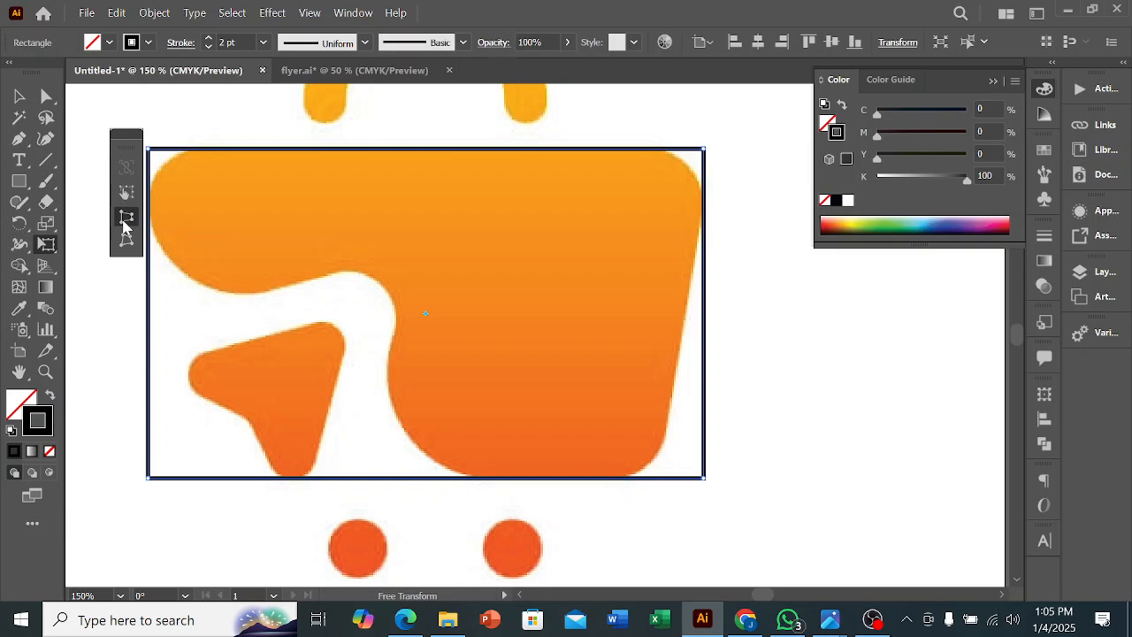
pyautogui.click(126, 220)
pyautogui.click(131, 221)
pyautogui.moveTo(705, 482); pyautogui.dragTo(661, 508)
pyautogui.click(16, 97)
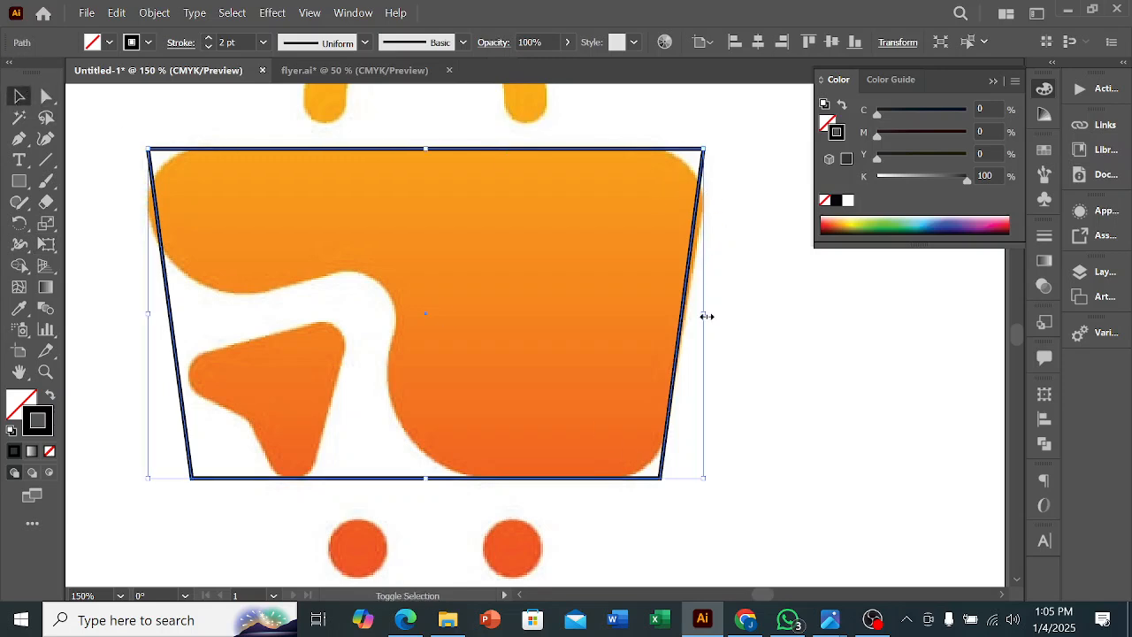
pyautogui.press('a')
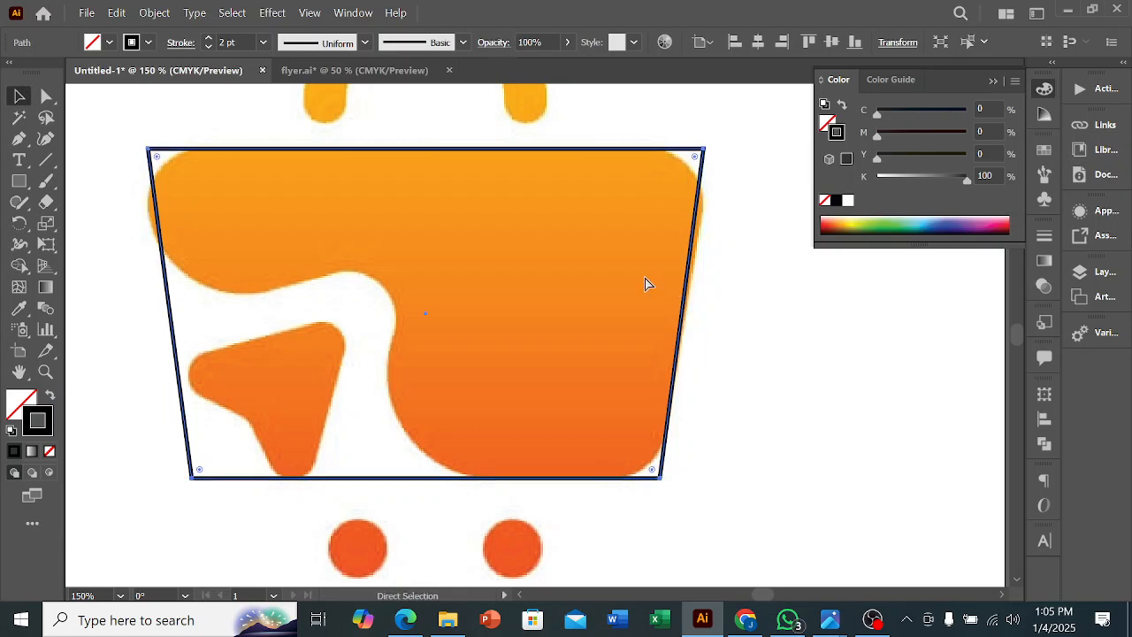
pyautogui.hotkey('ctrl', 'z')
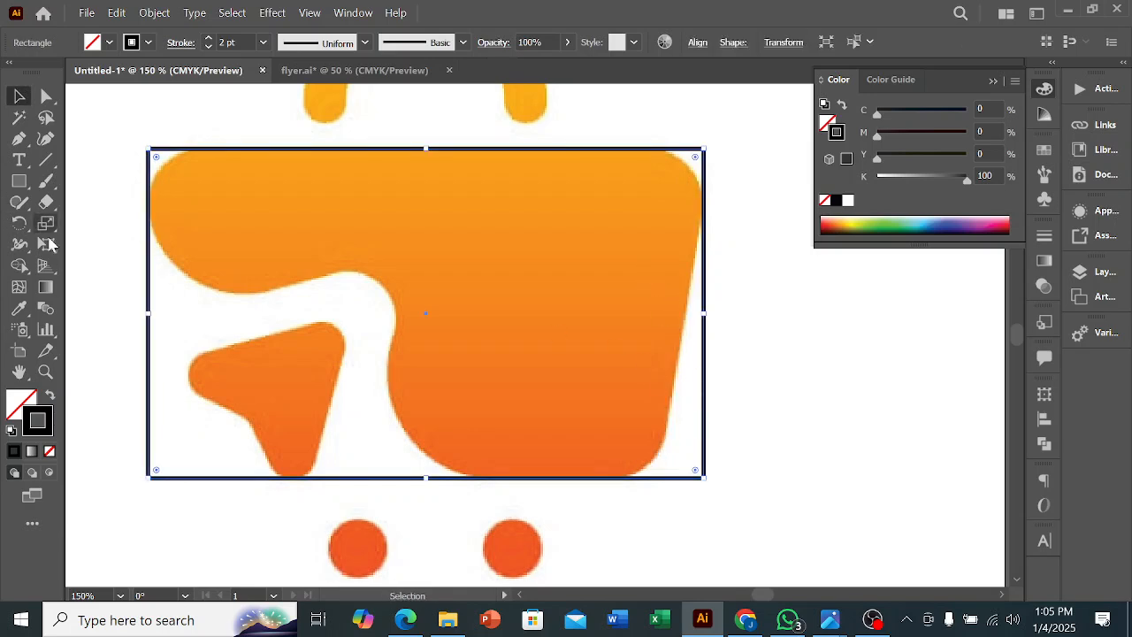
# Taper the rectangle's lower edge inward with Perspective Distort, and enlarge the trapezoid slightly while keeping its top edge on the bag's top.
pyautogui.click(48, 246)
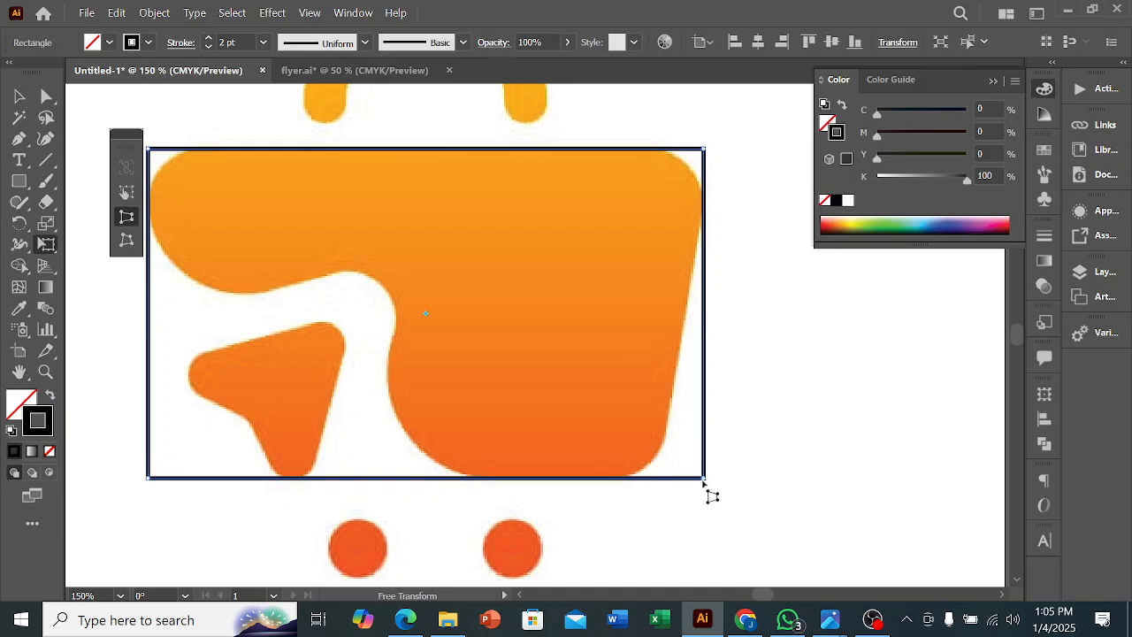
pyautogui.moveTo(712, 494); pyautogui.dragTo(664, 496)
pyautogui.click(19, 94)
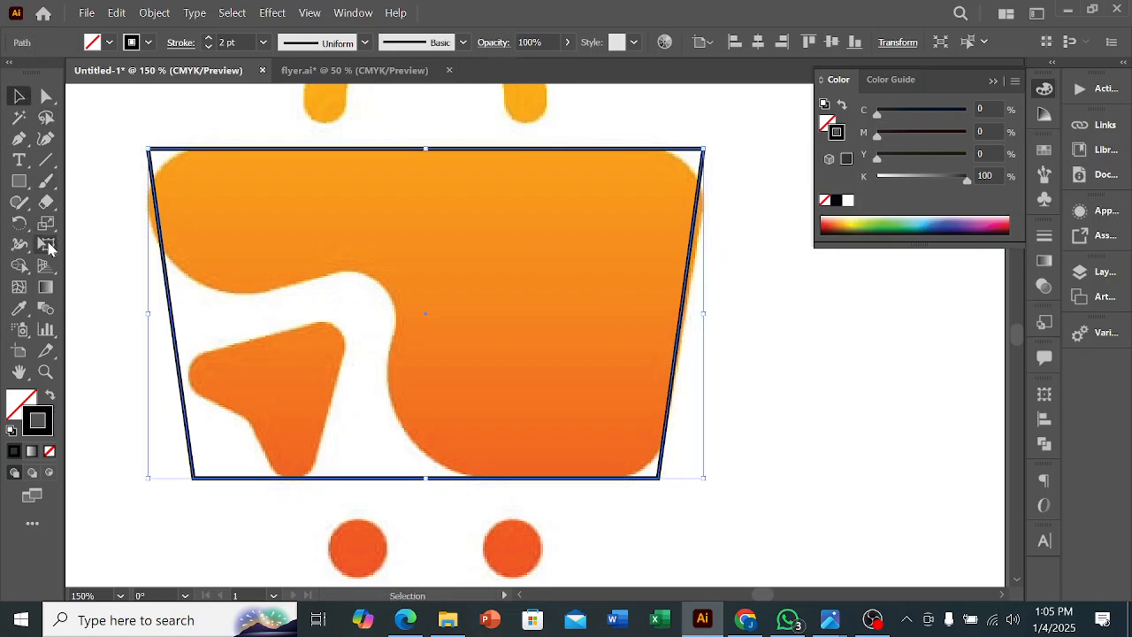
pyautogui.moveTo(705, 314); pyautogui.dragTo(712, 315)
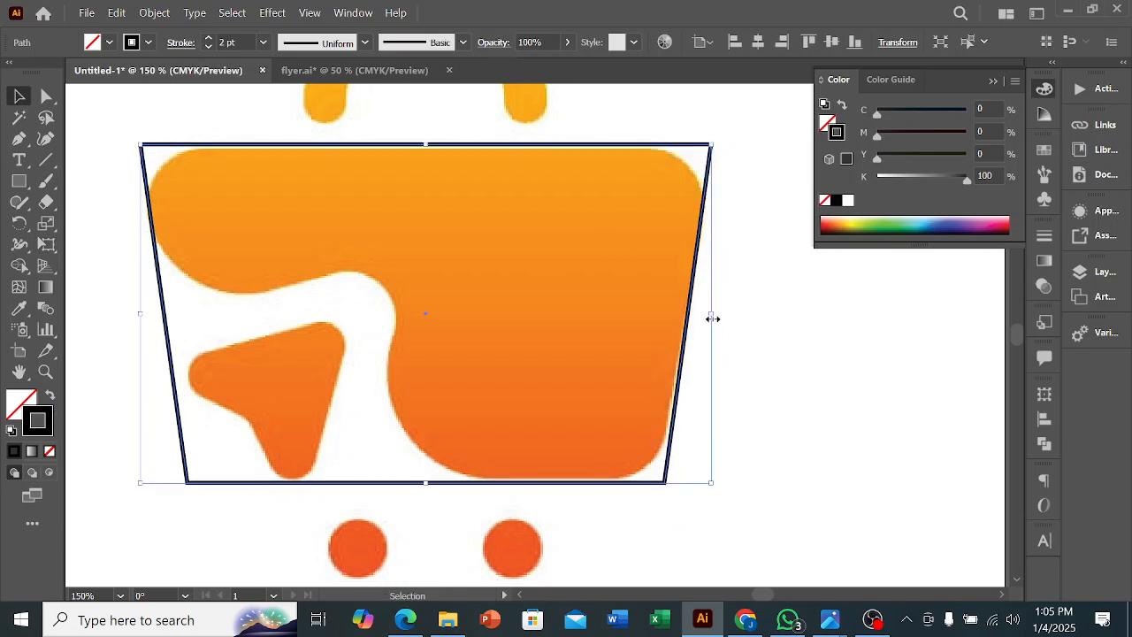
pyautogui.moveTo(425, 143); pyautogui.dragTo(428, 151)
# Narrow the trapezoid's lower edge a little more with Perspective Distort and raise it to the bag's base.
pyautogui.press('e')
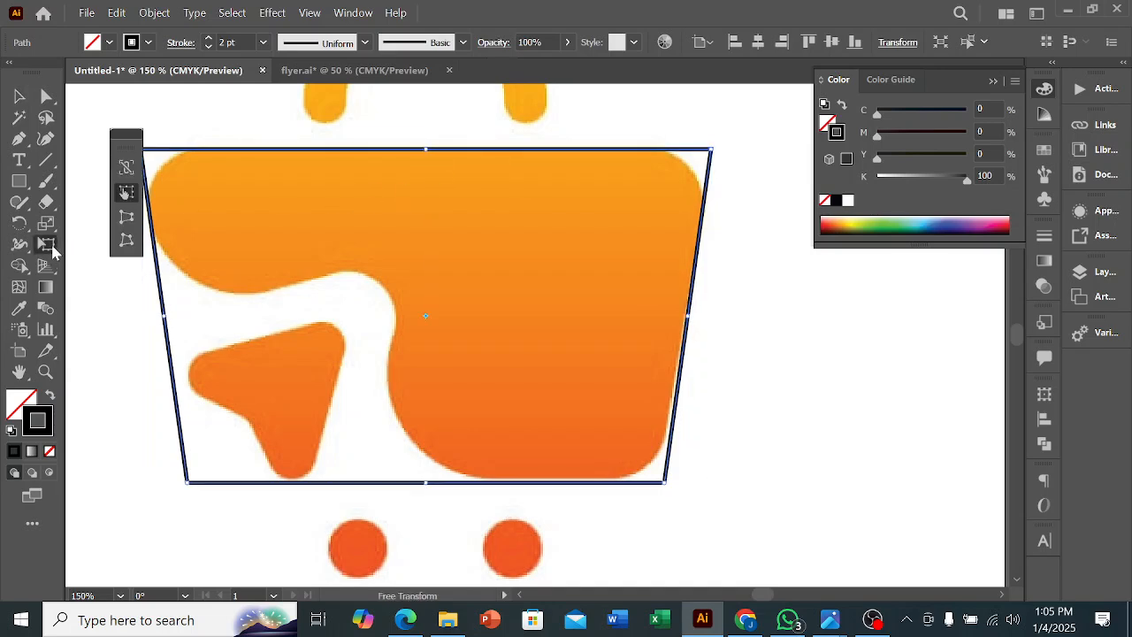
pyautogui.moveTo(673, 501); pyautogui.dragTo(662, 498)
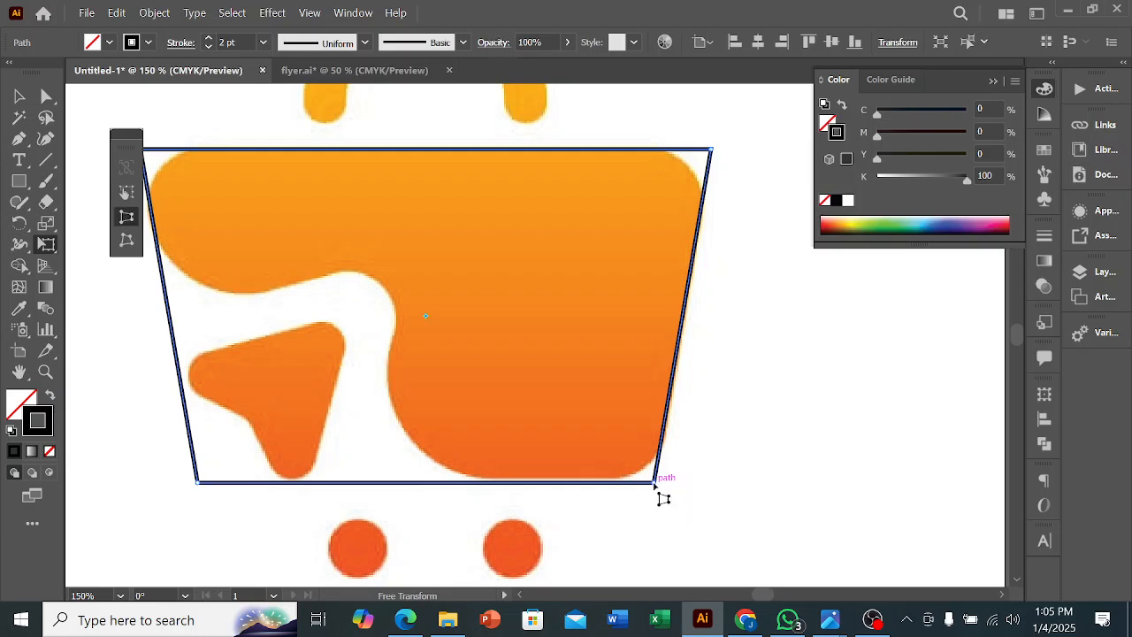
pyautogui.press('v')
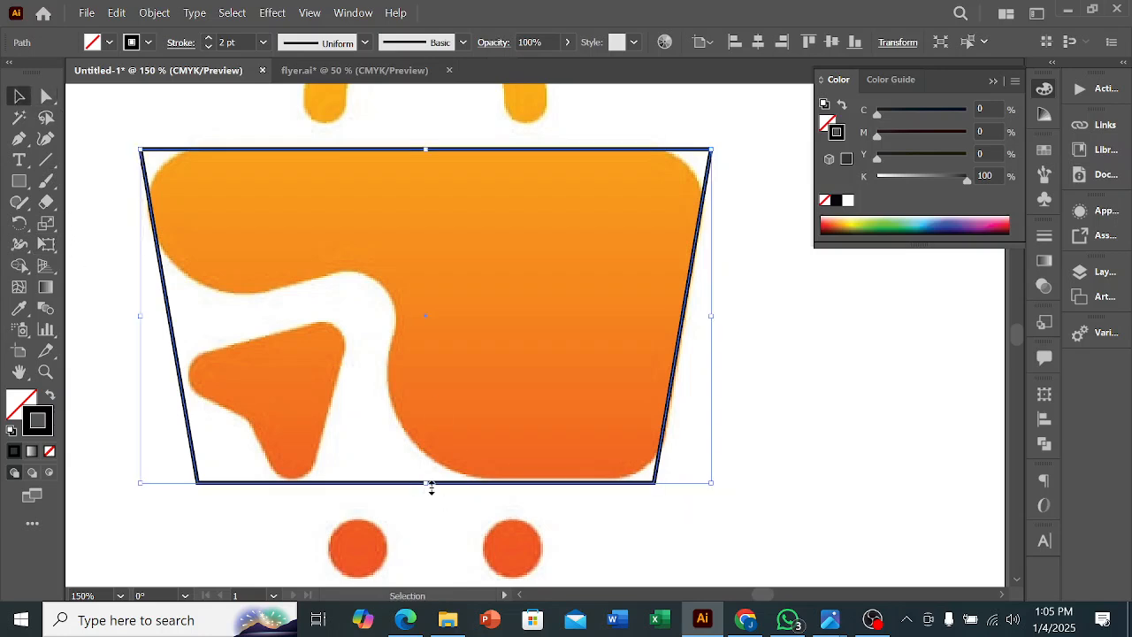
pyautogui.moveTo(431, 485); pyautogui.dragTo(431, 479)
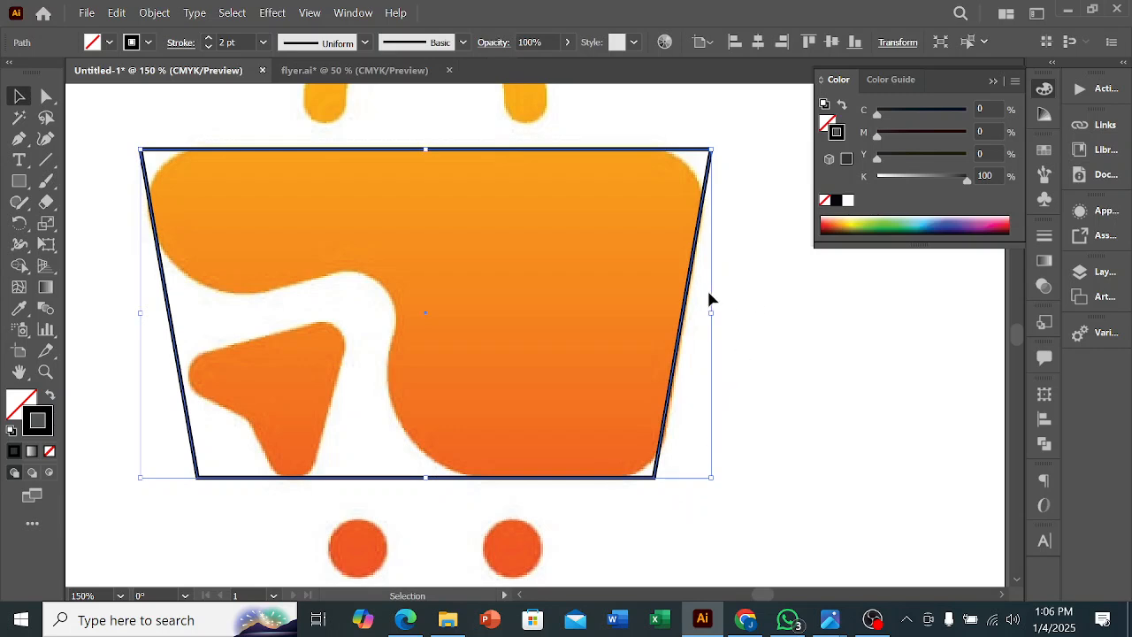
pyautogui.click(767, 305)
# Round the trapezoid's two upper corners to follow the bag's rounded top corners.
pyautogui.scroll(-3, 413, 291)
pyautogui.scroll(1, 413, 256)
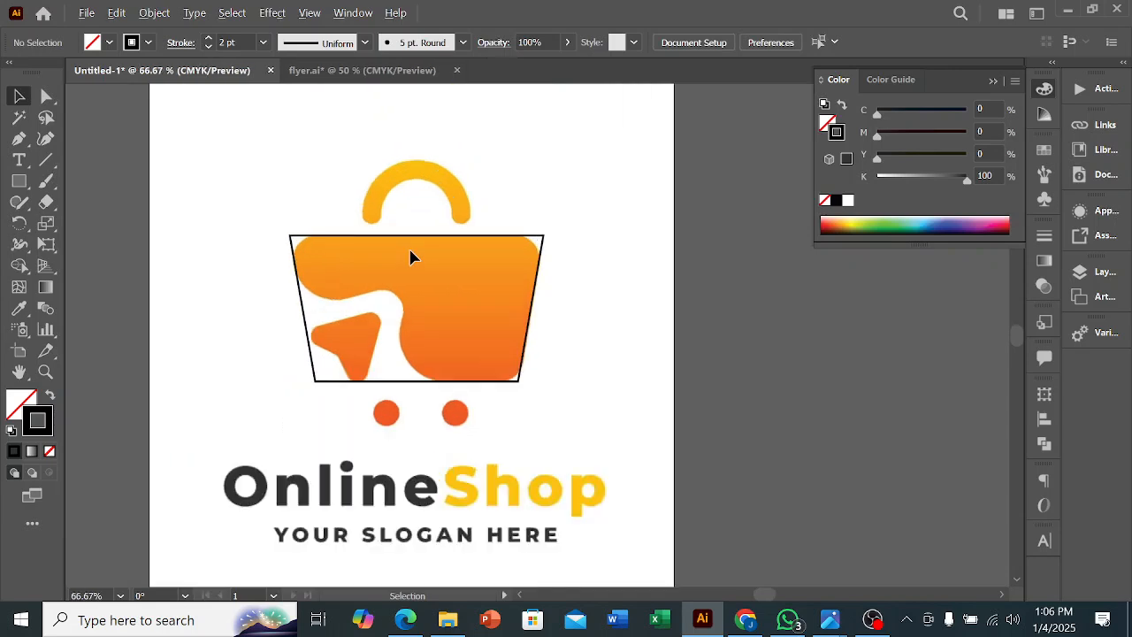
pyautogui.scroll(1, 398, 268)
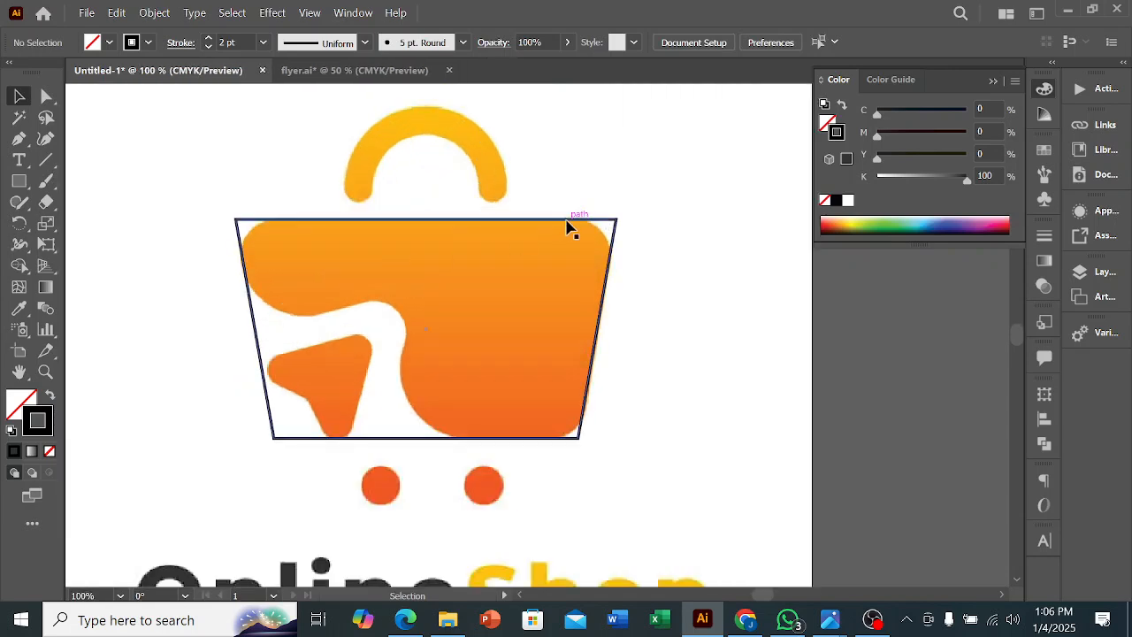
pyautogui.click(569, 228)
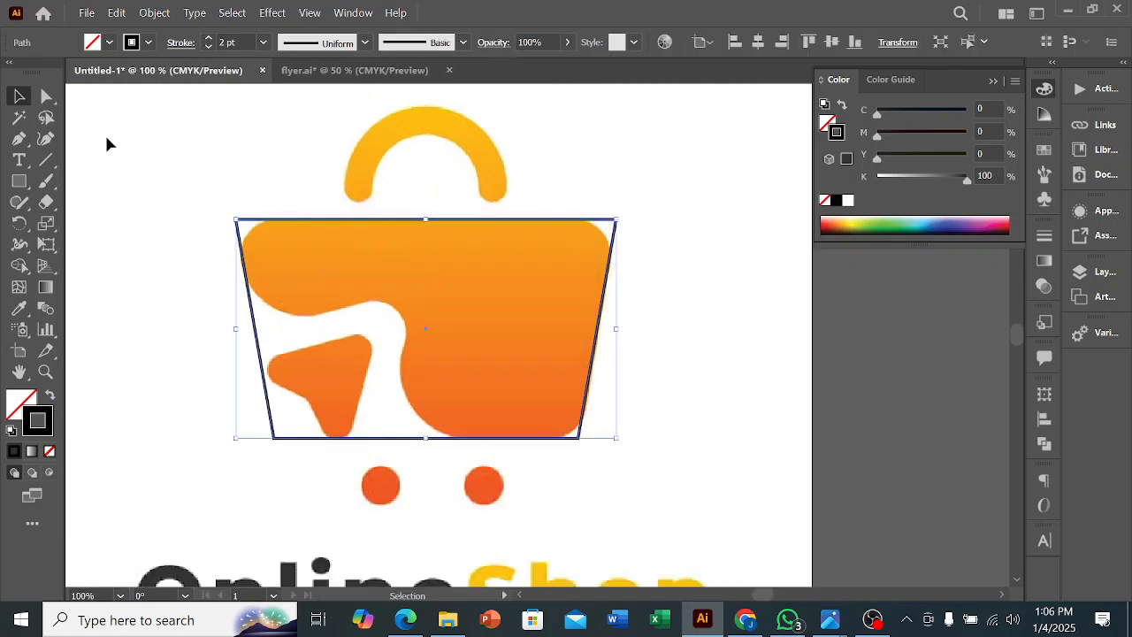
pyautogui.click(44, 97)
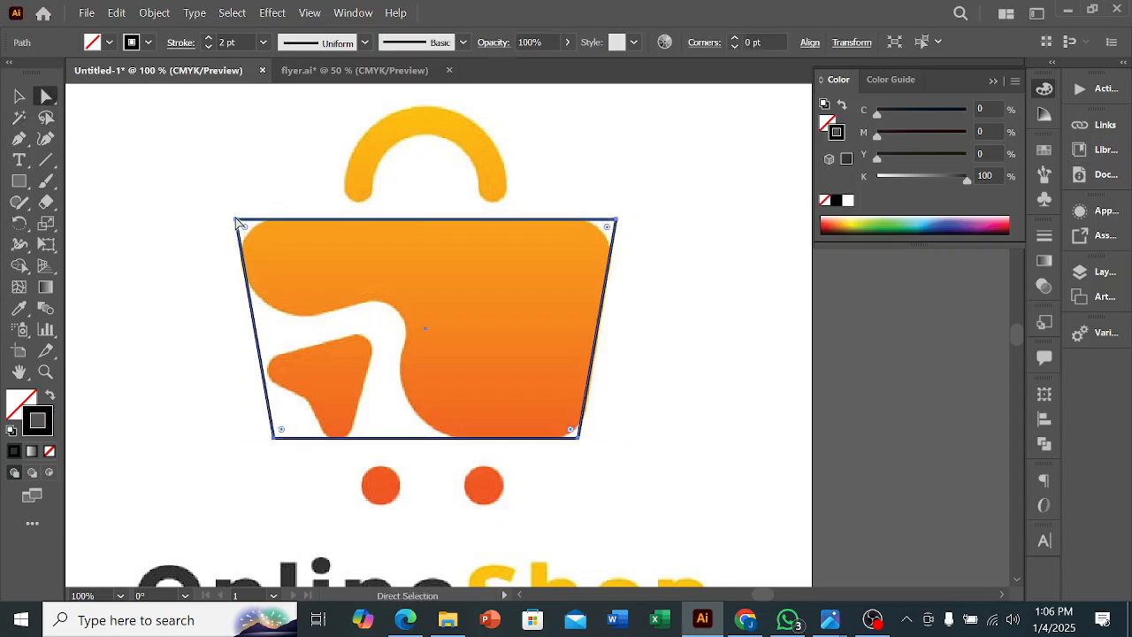
pyautogui.click(236, 220)
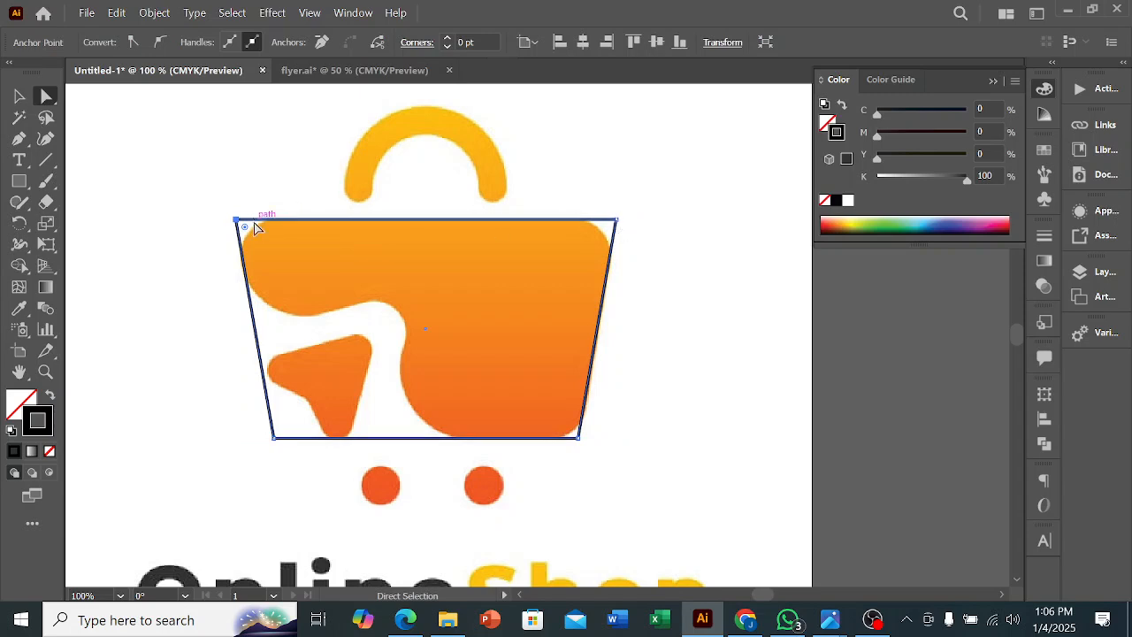
pyautogui.moveTo(250, 233); pyautogui.dragTo(274, 251)
pyautogui.click(616, 220)
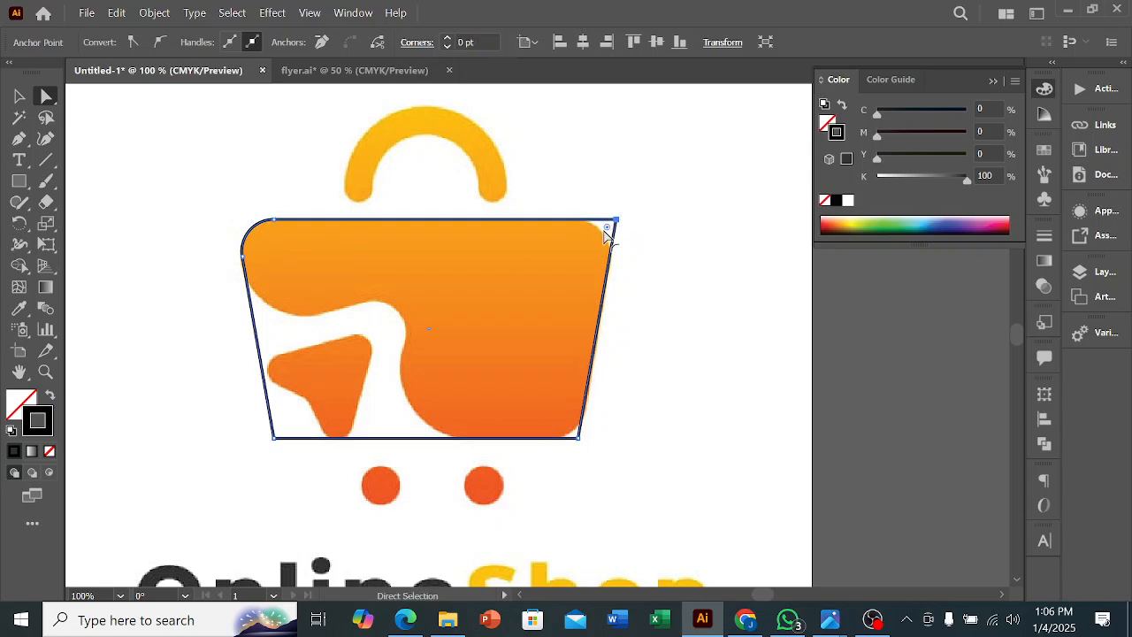
pyautogui.moveTo(605, 235); pyautogui.dragTo(573, 256)
# Round the trapezoid's lower corners, about 20 pt on the right and about 26 pt on the left, and deselect the shape.
pyautogui.click(577, 436)
pyautogui.moveTo(572, 433); pyautogui.dragTo(561, 414)
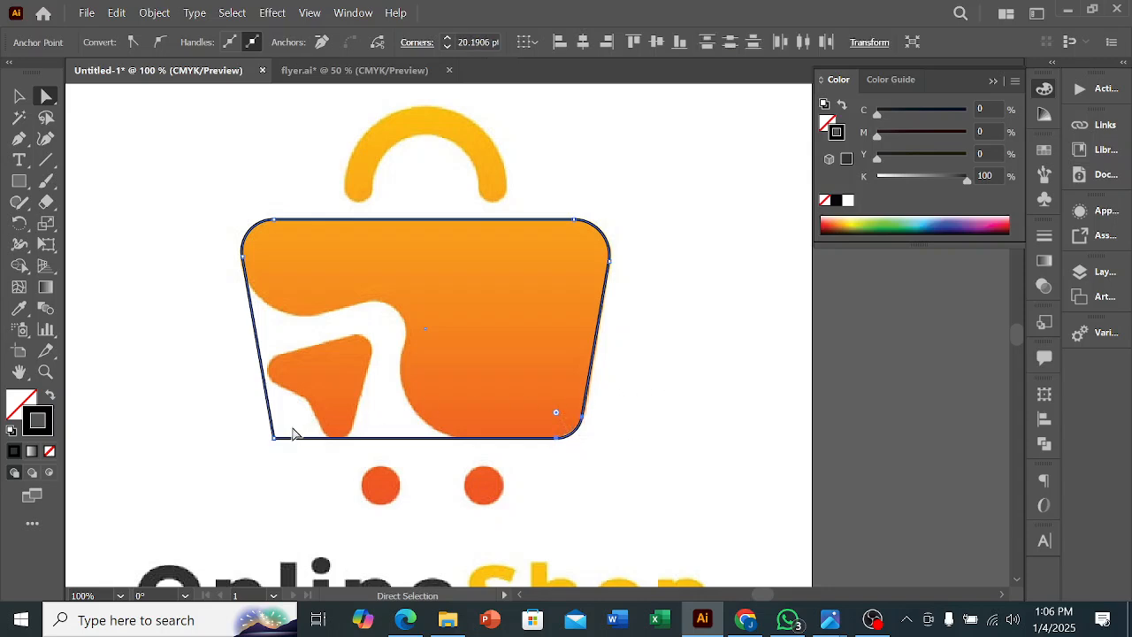
pyautogui.click(273, 436)
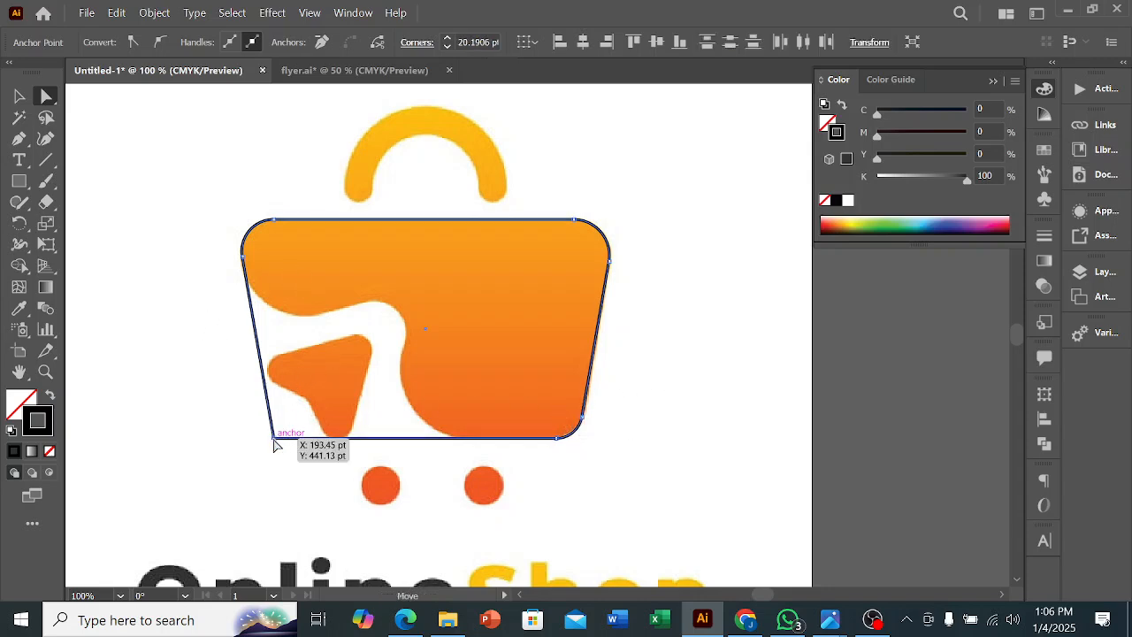
pyautogui.moveTo(281, 435); pyautogui.dragTo(302, 401)
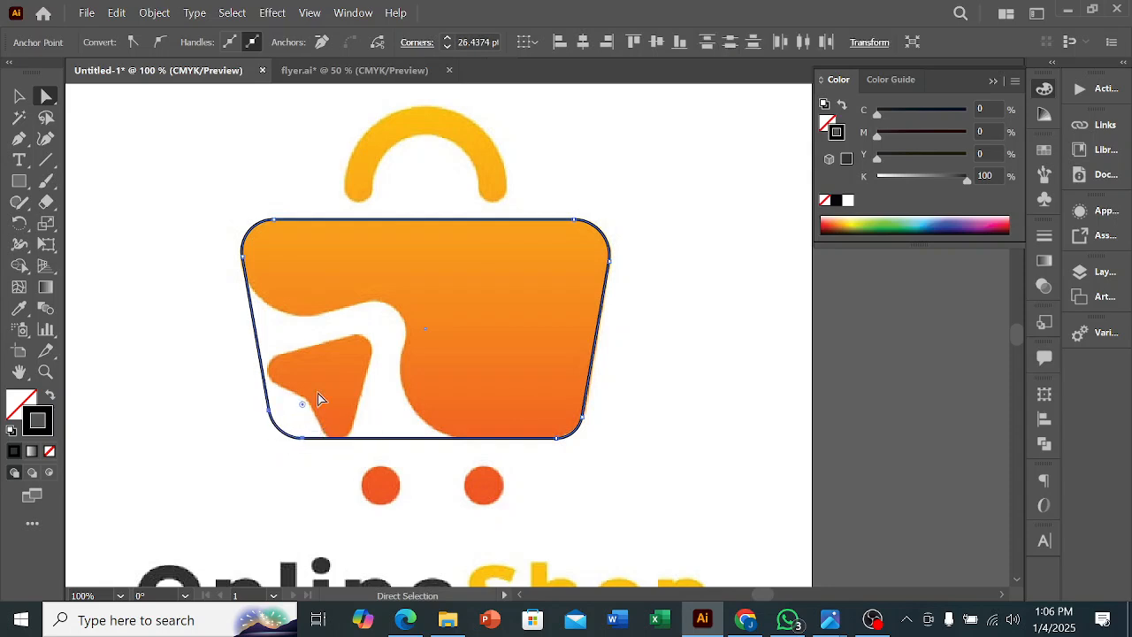
pyautogui.click(20, 98)
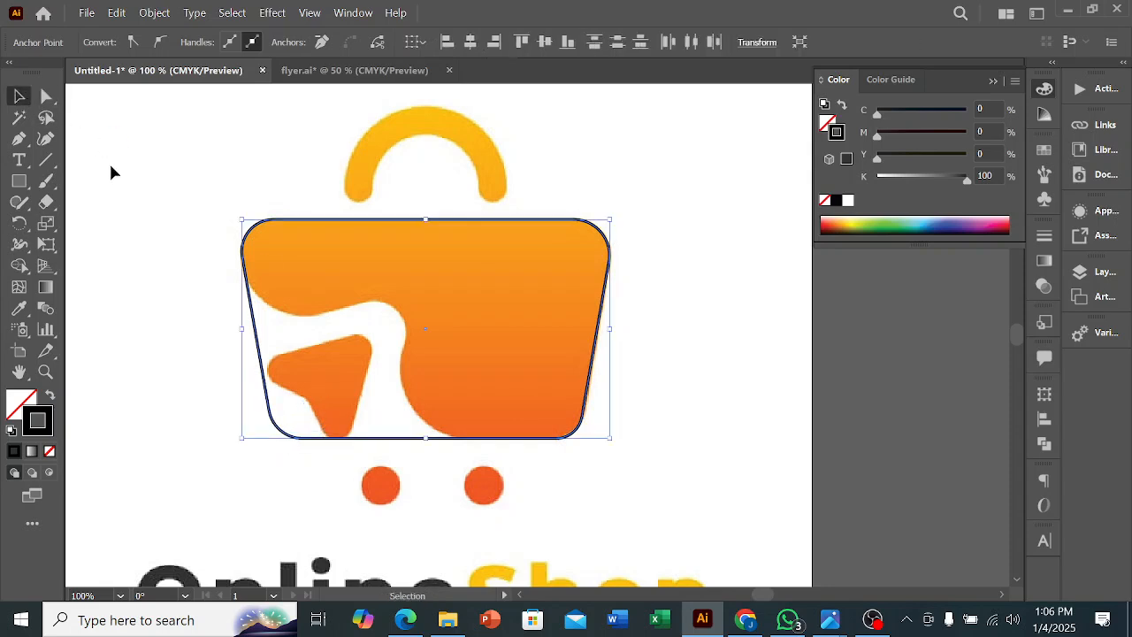
pyautogui.click(168, 191)
# Draw a three-sided polygon to the left of the bag outline and shift it slightly down and right.
pyautogui.moveTo(18, 182); pyautogui.dragTo(113, 245)
pyautogui.moveTo(139, 242); pyautogui.dragTo(202, 298)
pyautogui.press('Down')
pyautogui.press('Down')
pyautogui.press('Down')
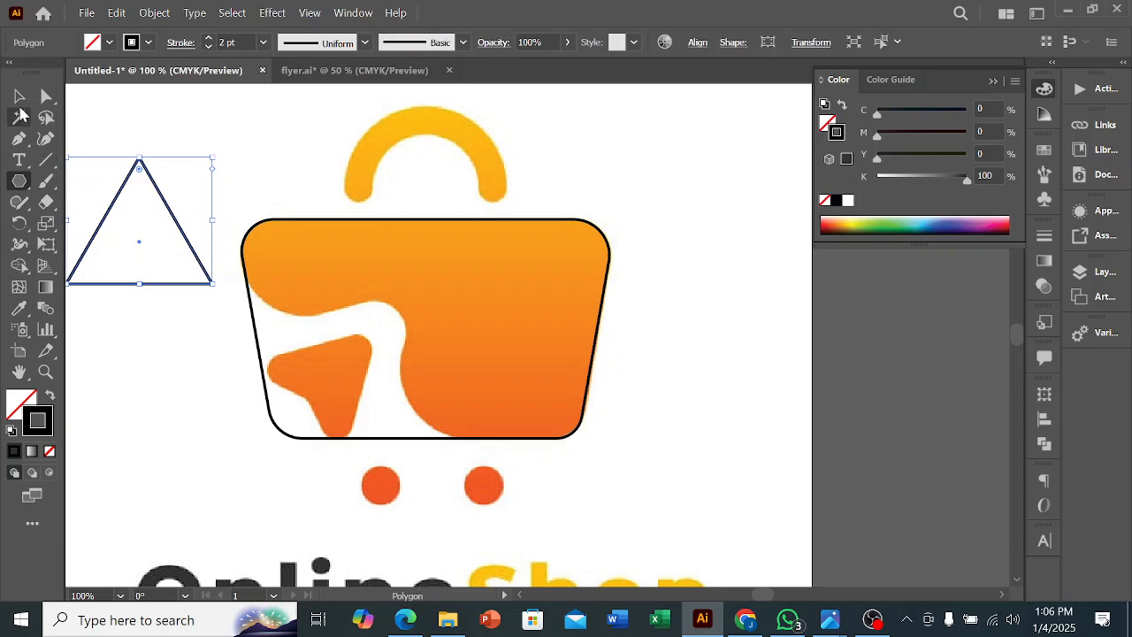
pyautogui.click(19, 97)
pyautogui.moveTo(178, 232)
pyautogui.mouseDown()
pyautogui.moveTo(254, 240)
pyautogui.moveTo(194, 243)
pyautogui.mouseUp()
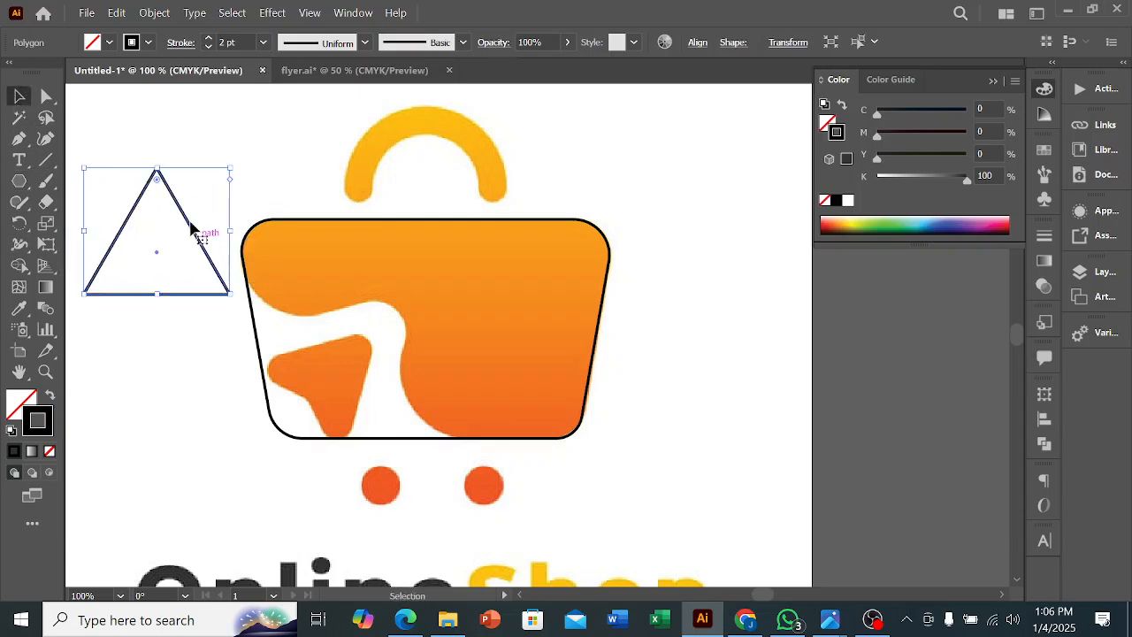
# Add an anchor point at the middle of the triangle's base and nudge it up about 12 pt to form an arrowhead notch.
pyautogui.moveTo(19, 140); pyautogui.dragTo(79, 156)
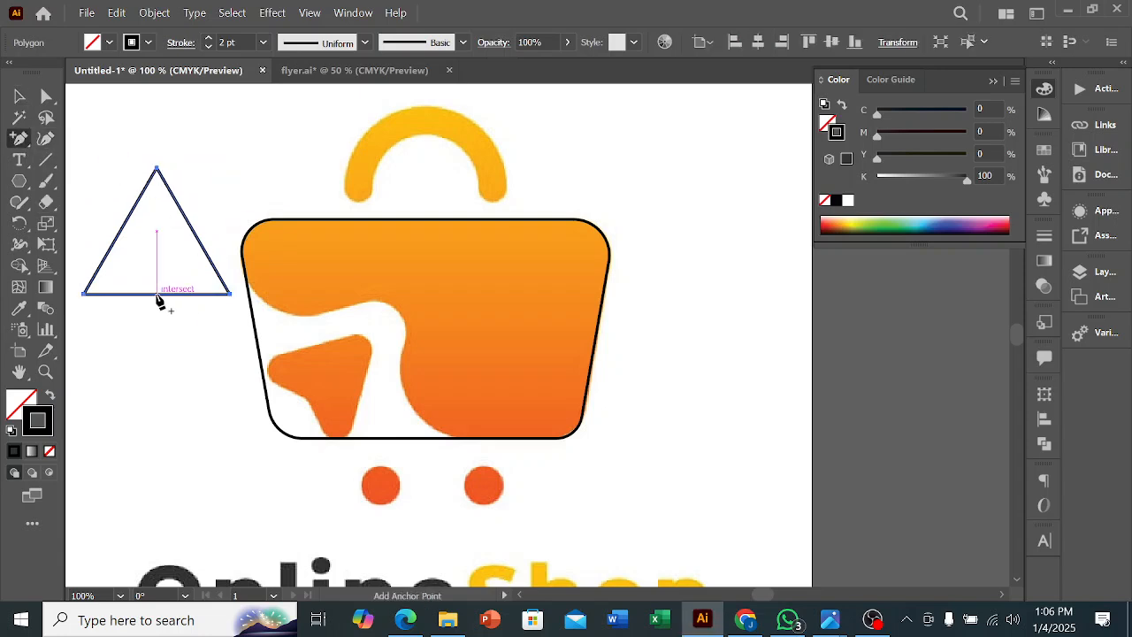
pyautogui.click(156, 295)
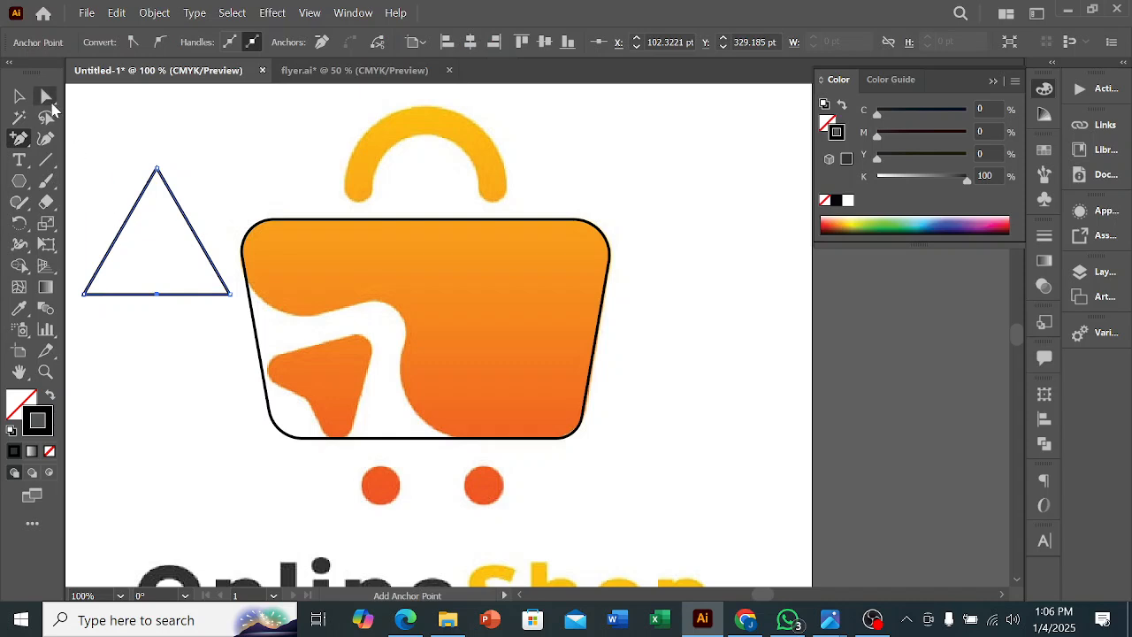
pyautogui.click(47, 96)
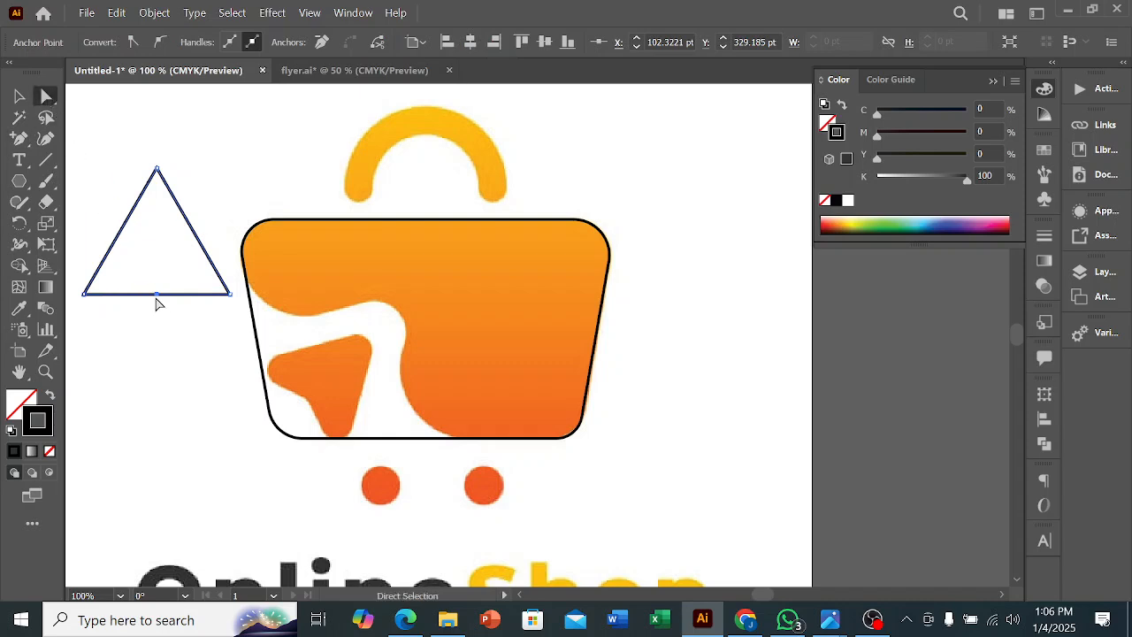
pyautogui.moveTo(155, 295); pyautogui.dragTo(155, 295)
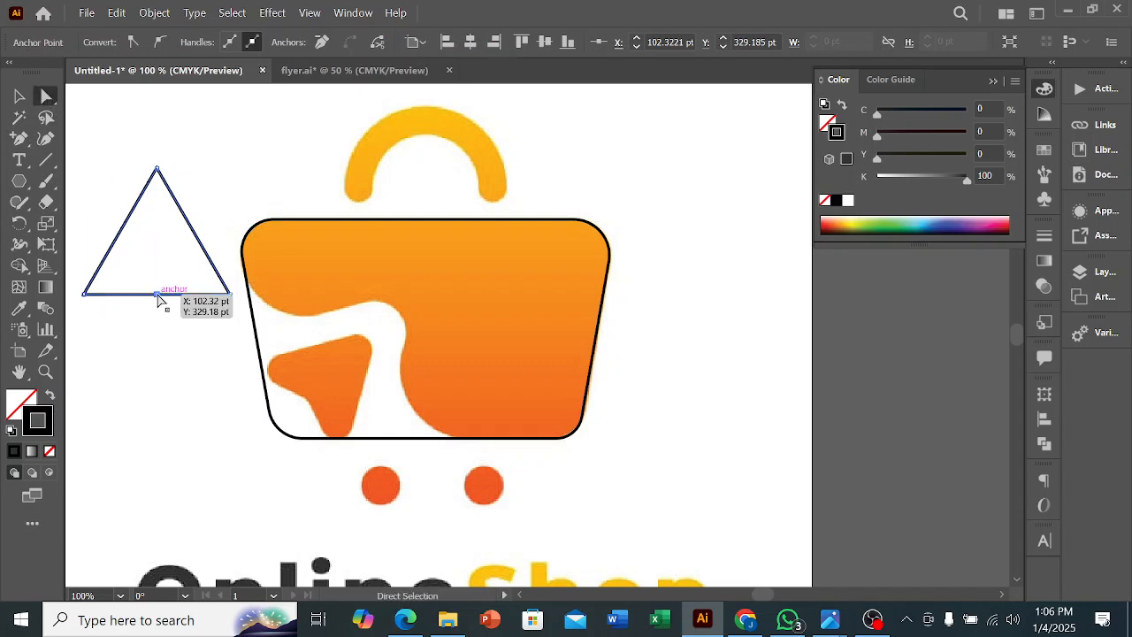
pyautogui.press('Up')
pyautogui.press('Up')
pyautogui.press('Up')
pyautogui.press('Up')
pyautogui.press('Up')
pyautogui.press('Up')
pyautogui.press('Up')
pyautogui.press('Up')
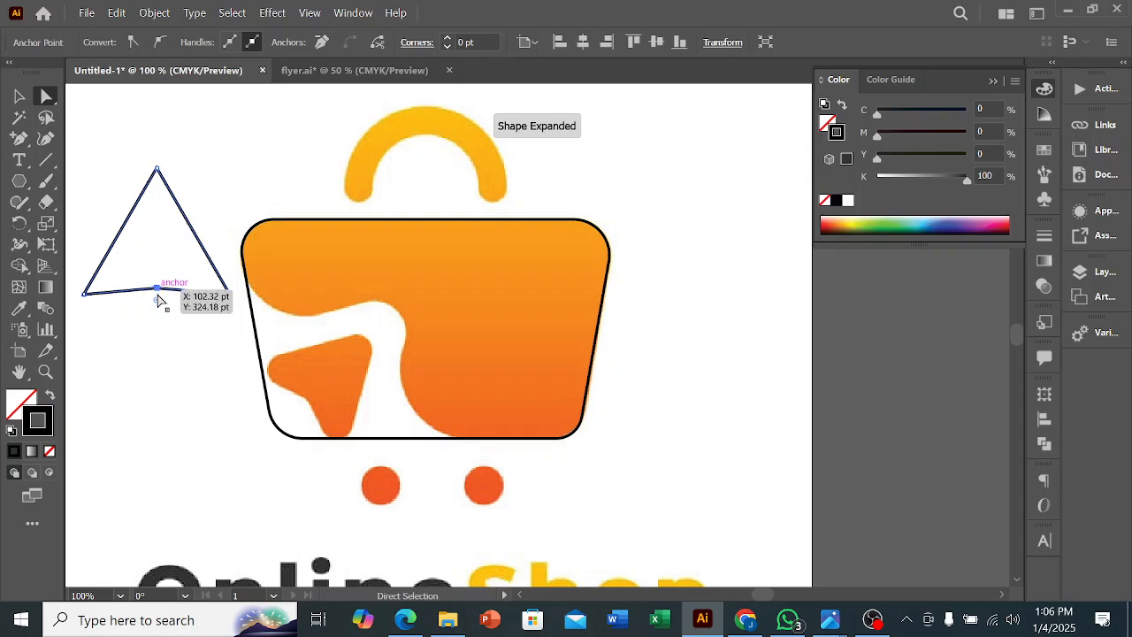
pyautogui.press('Up')
pyautogui.press('Up')
pyautogui.press('Up')
pyautogui.press('Up')
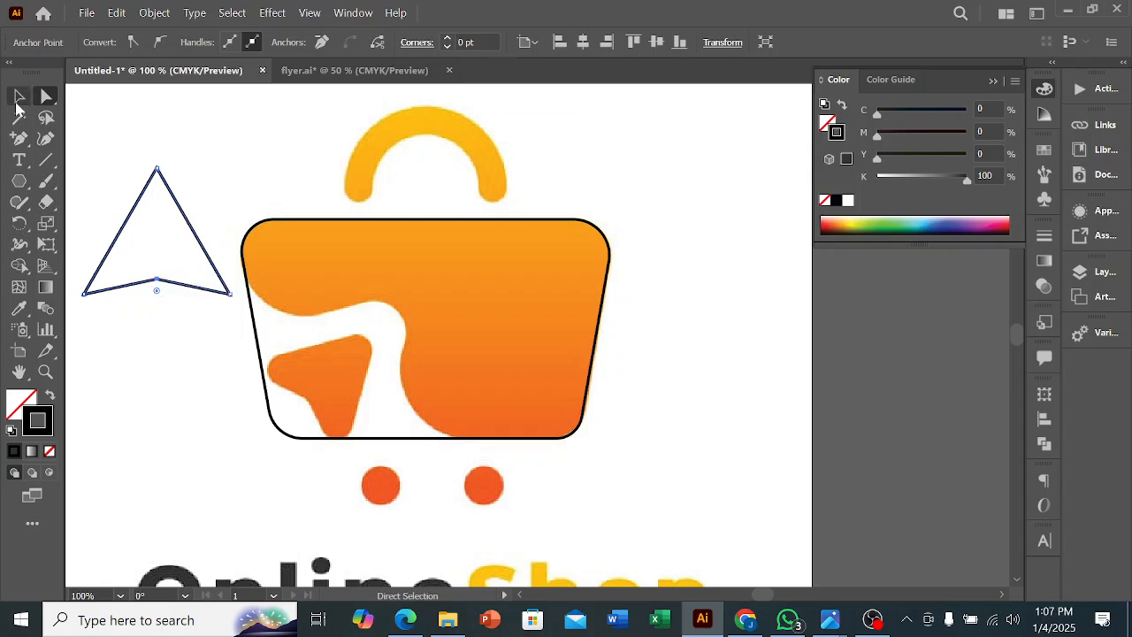
# Move the arrowhead onto the orange arrow in the bag and rotate it about 45° clockwise so its tip points up and right.
pyautogui.click(19, 95)
pyautogui.moveTo(198, 237); pyautogui.dragTo(364, 394)
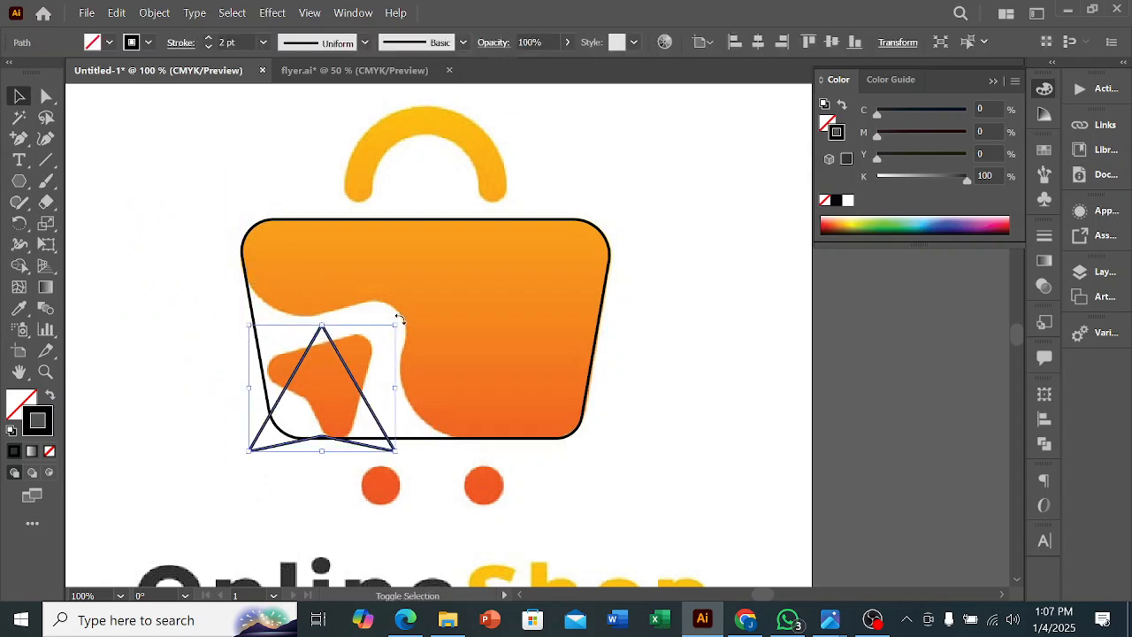
pyautogui.moveTo(425, 348); pyautogui.dragTo(428, 399)
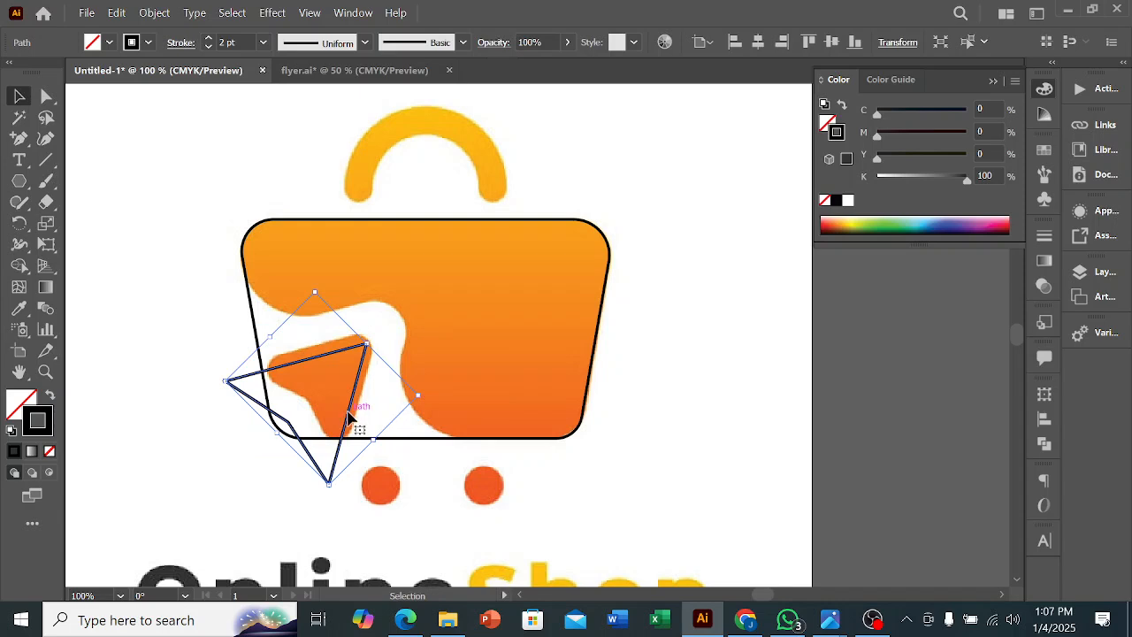
pyautogui.moveTo(349, 415); pyautogui.dragTo(370, 398)
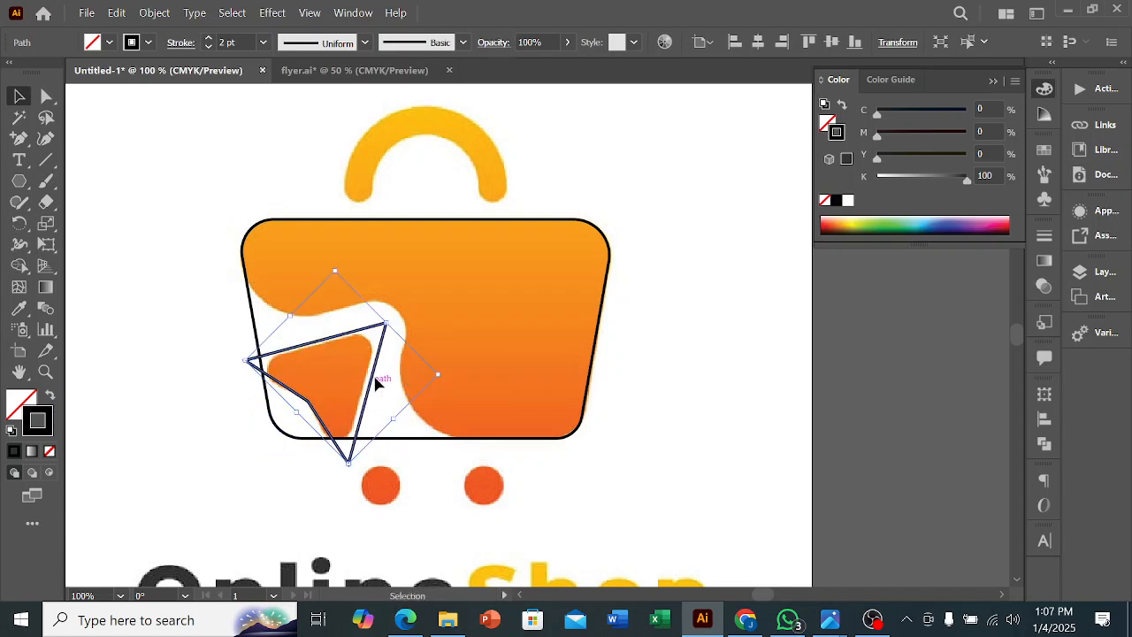
# Scale the arrowhead down and fine-tune its width and position until its edges follow the orange arrow.
pyautogui.moveTo(387, 324); pyautogui.dragTo(373, 334)
pyautogui.scroll(1, 354, 399)
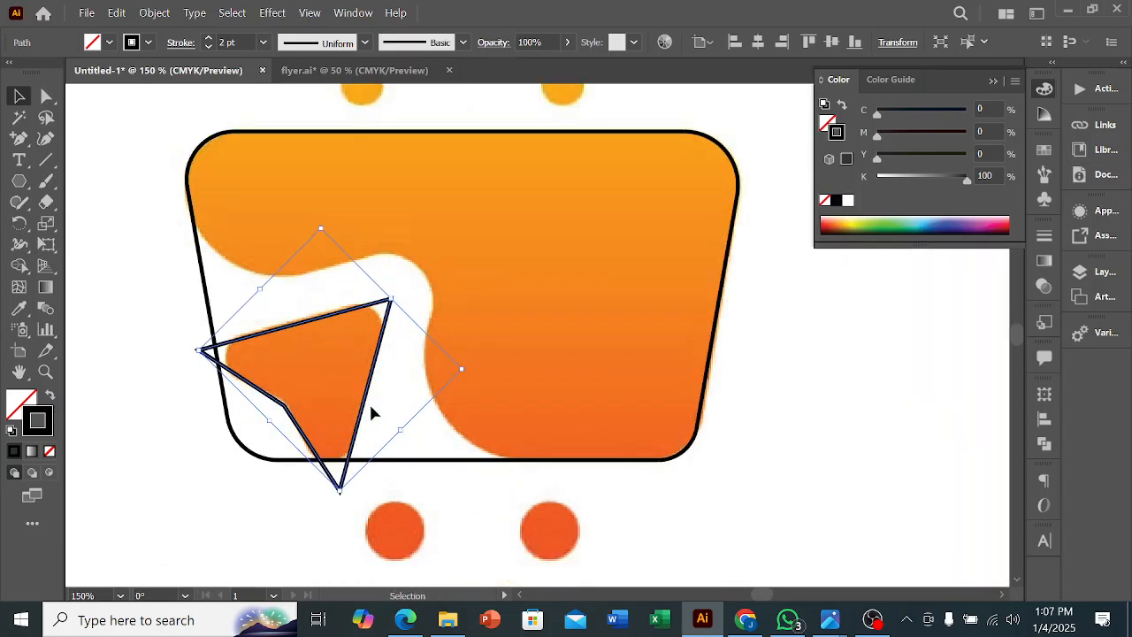
pyautogui.moveTo(363, 403); pyautogui.dragTo(363, 402)
pyautogui.scroll(1, 373, 370)
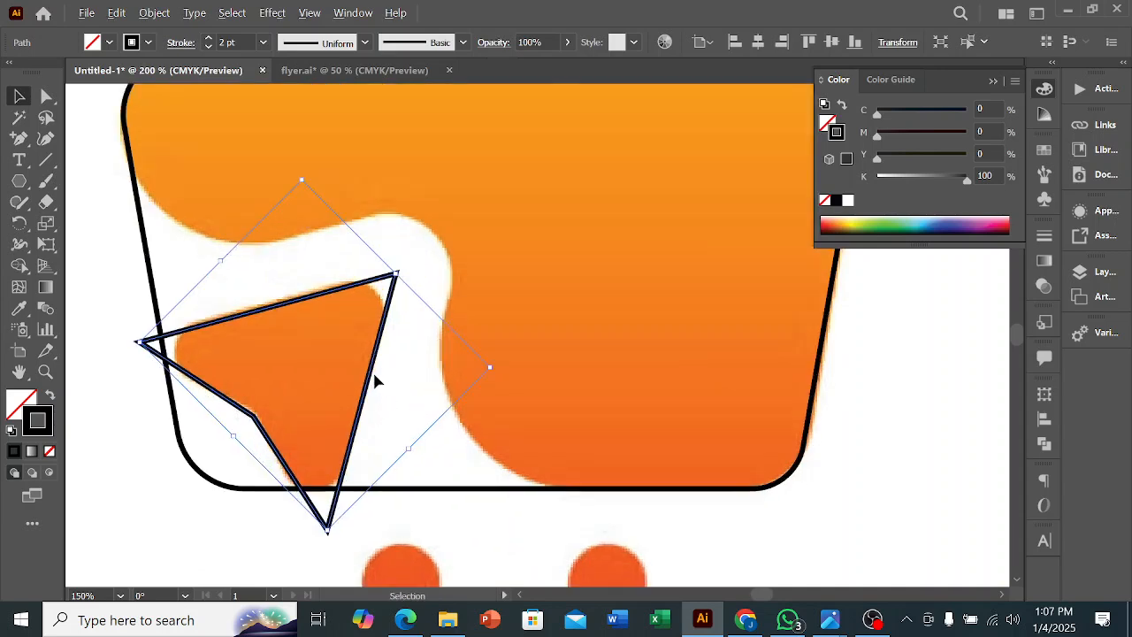
pyautogui.moveTo(221, 259); pyautogui.dragTo(220, 256)
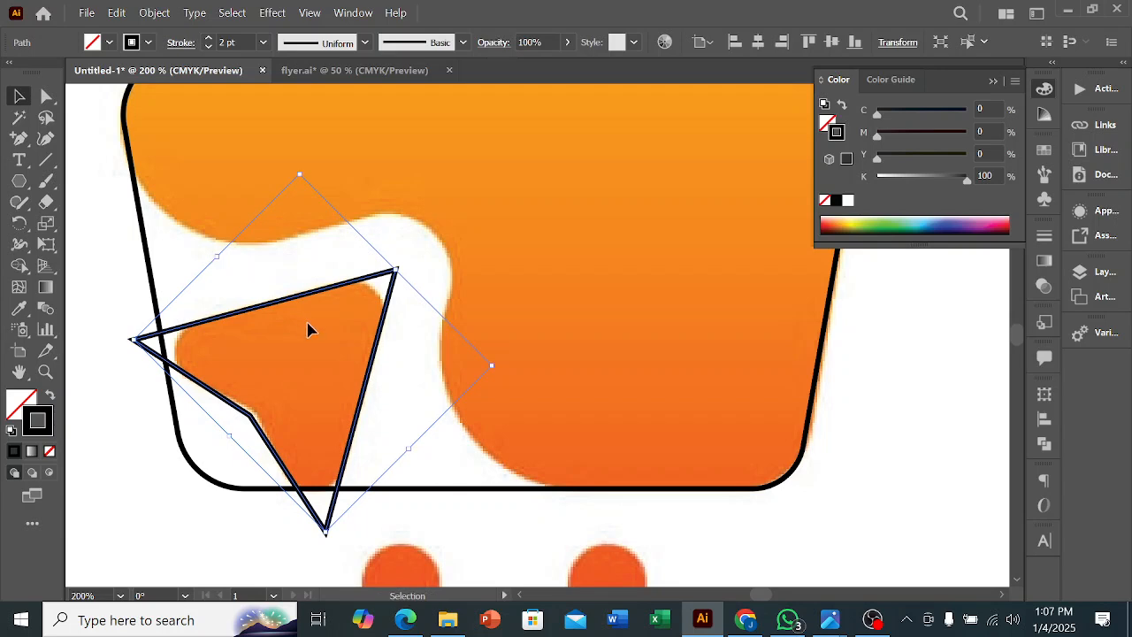
pyautogui.moveTo(373, 380); pyautogui.dragTo(366, 382)
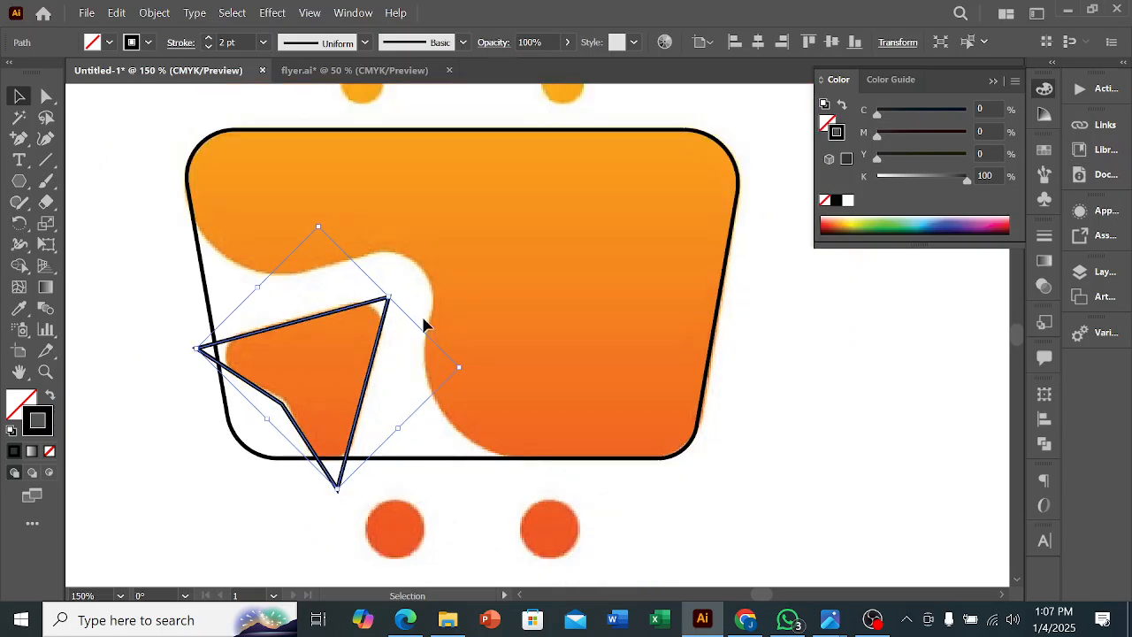
# Round the arrowhead's three outer corners to match the reference, about 9 pt at the upper-right tip and about 9.5 pt at the lower one.
pyautogui.click(47, 97)
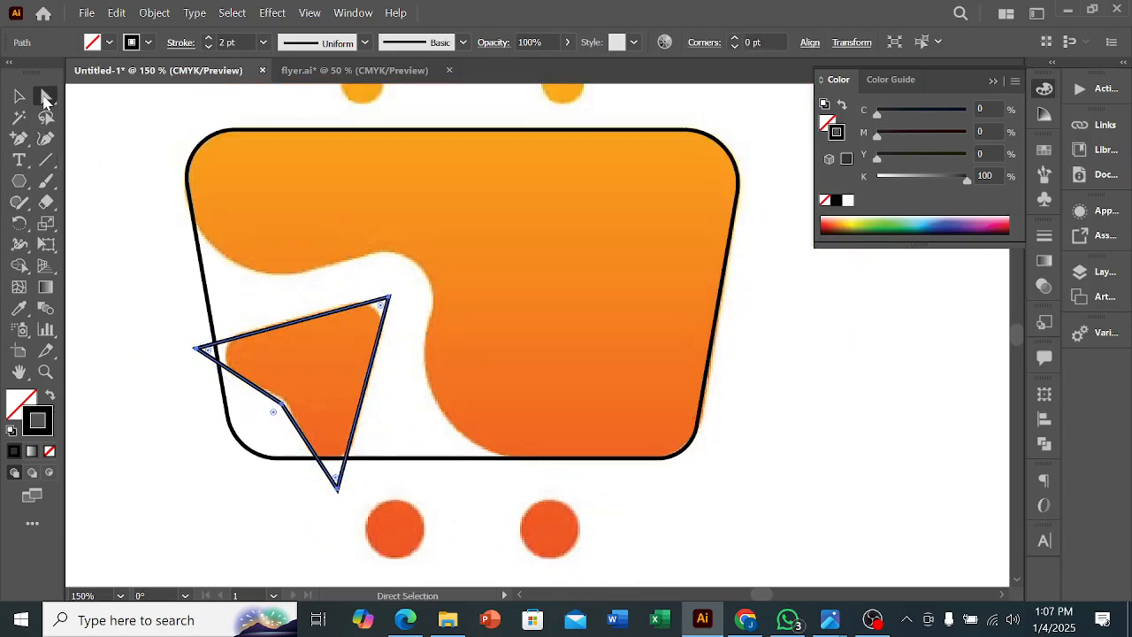
pyautogui.click(387, 301)
pyautogui.moveTo(382, 307); pyautogui.dragTo(360, 322)
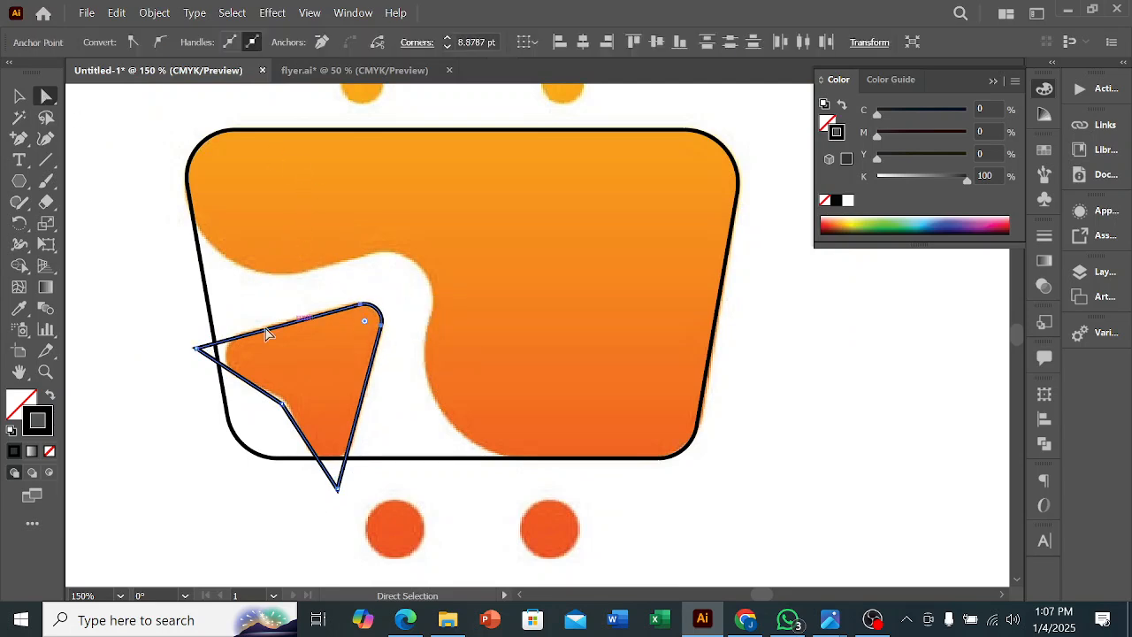
pyautogui.click(199, 350)
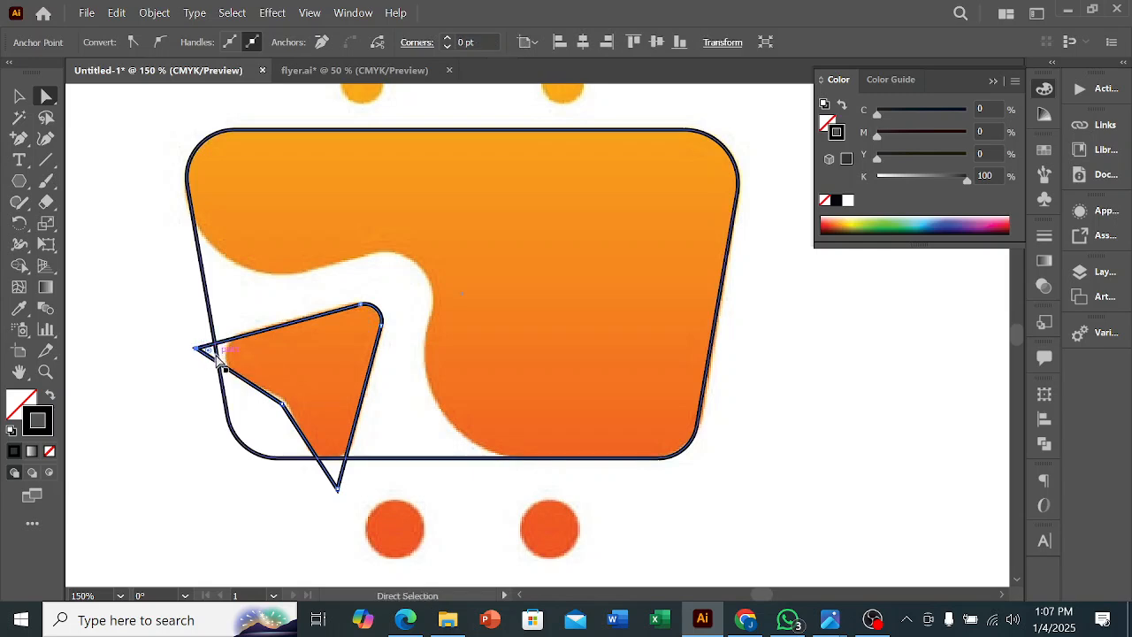
pyautogui.moveTo(214, 355); pyautogui.dragTo(255, 364)
pyautogui.click(337, 492)
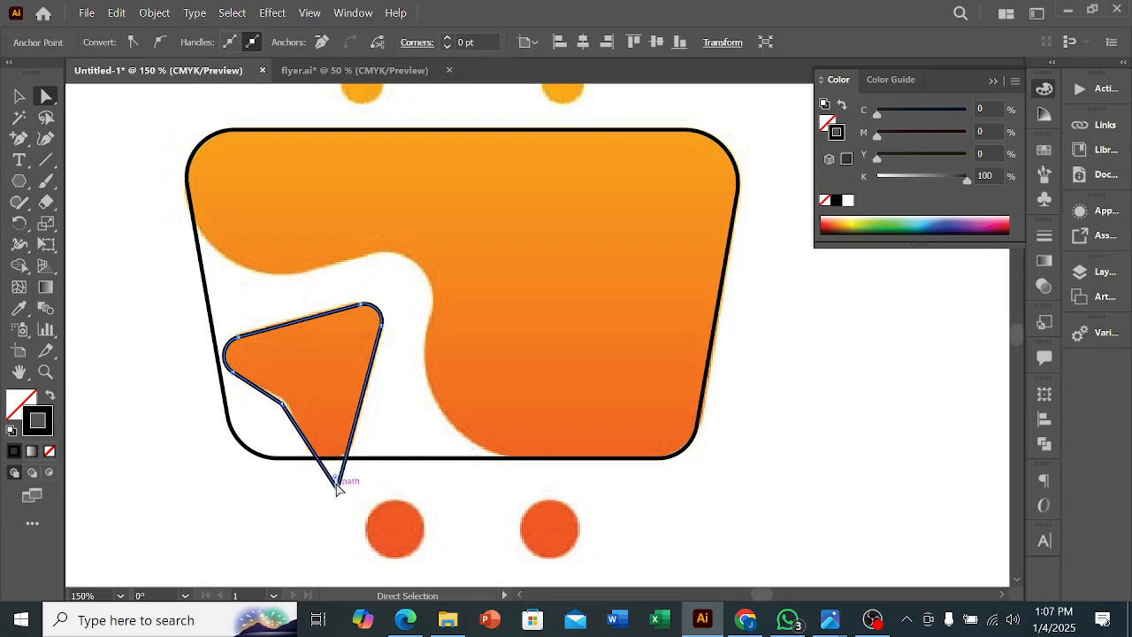
pyautogui.moveTo(336, 481); pyautogui.dragTo(347, 450)
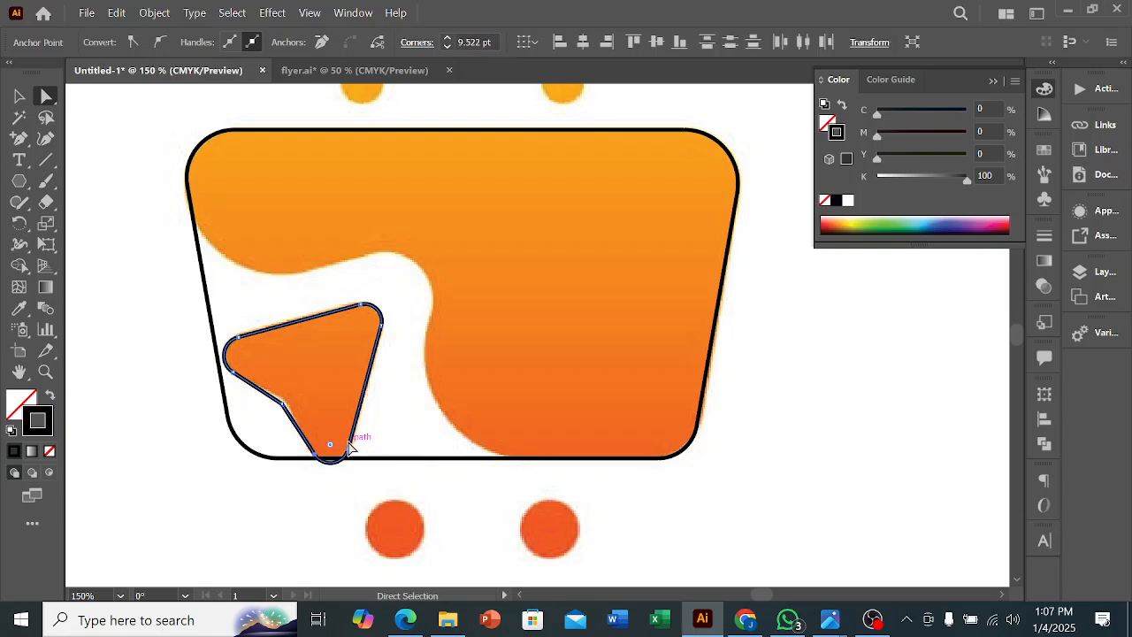
pyautogui.click(20, 95)
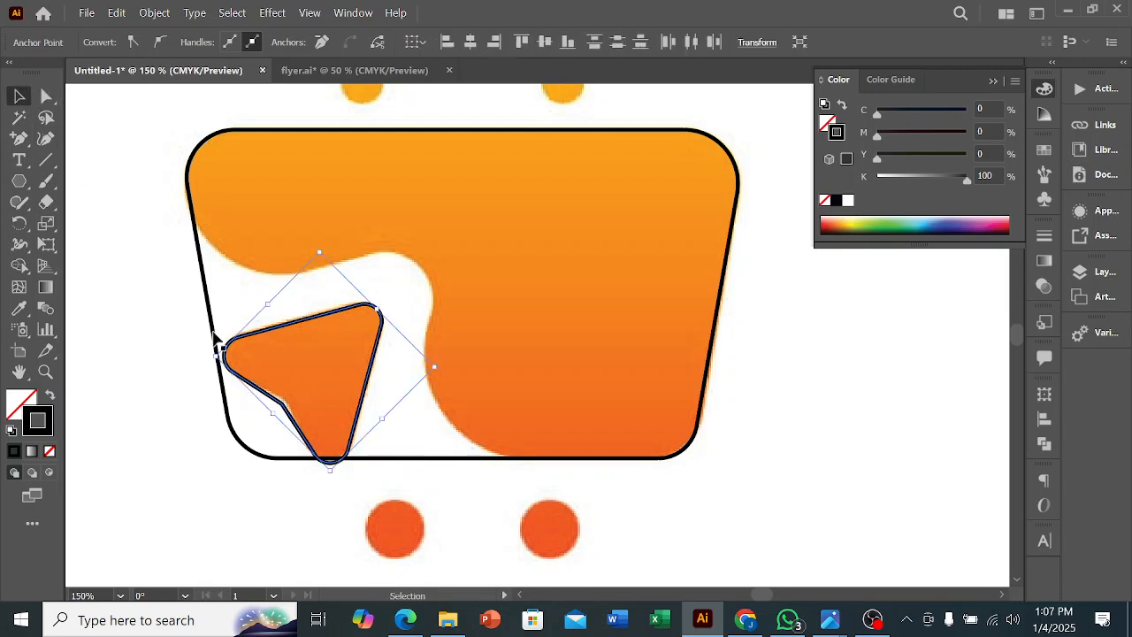
# Shift the arrowhead's inner notch point slightly up and right to match the orange arrow, and deselect the shape.
pyautogui.click(46, 95)
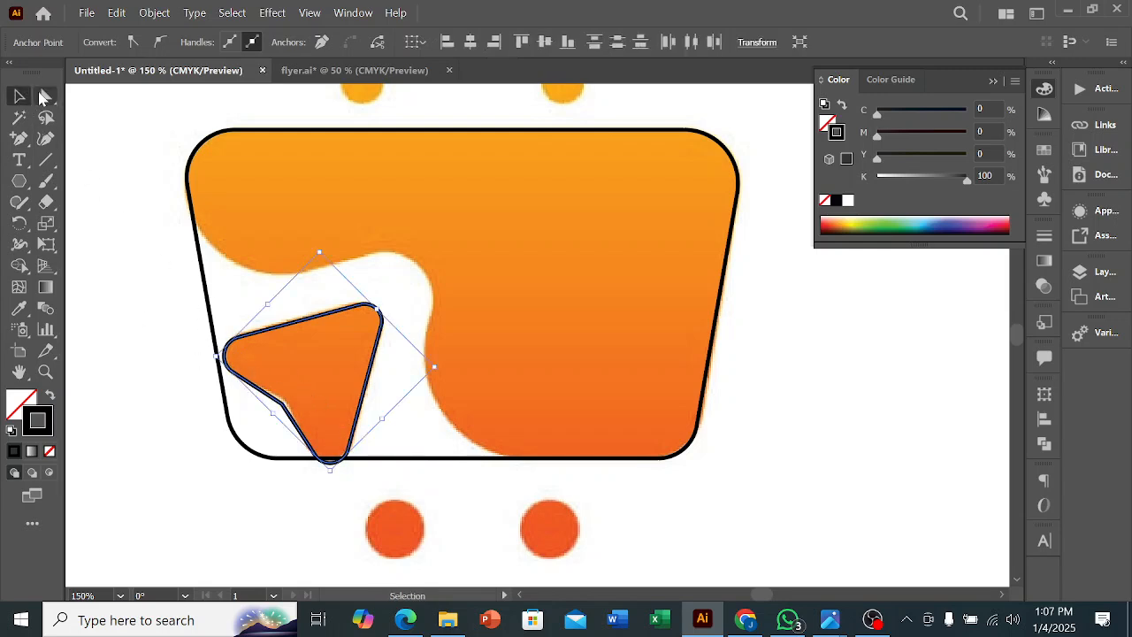
pyautogui.click(287, 407)
pyautogui.scroll(1, 287, 408)
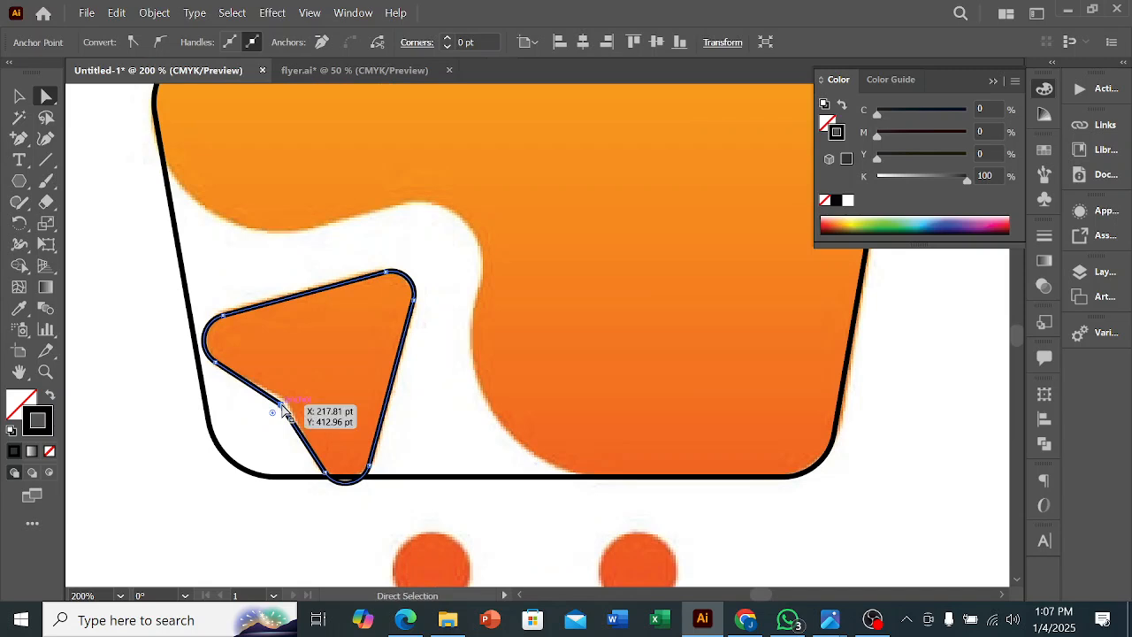
pyautogui.scroll(-1, 378, 412)
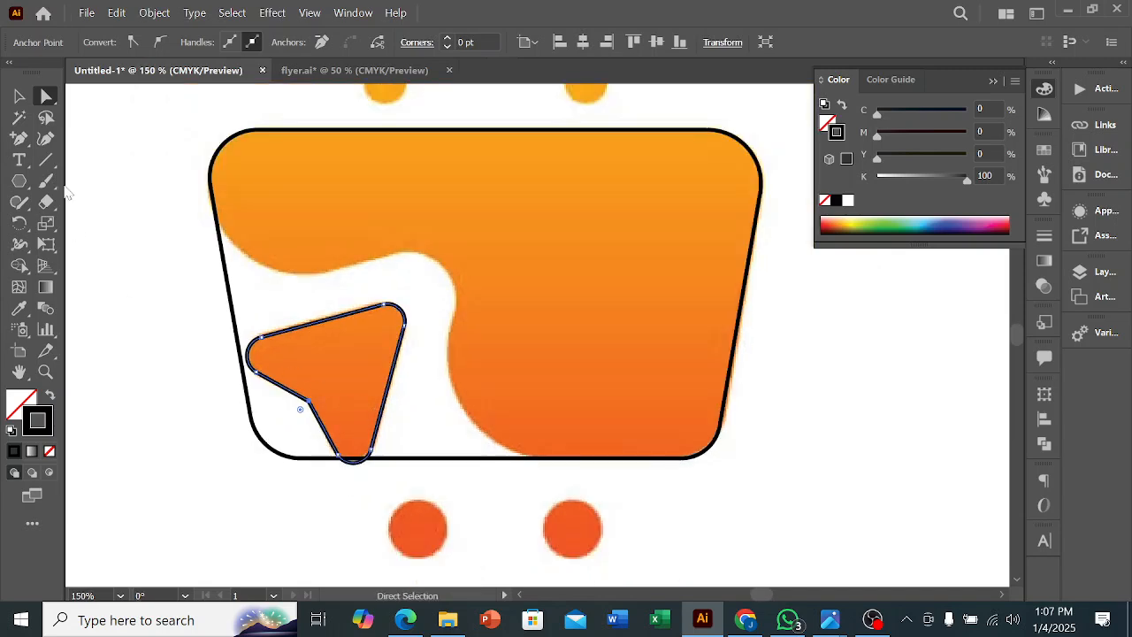
pyautogui.click(19, 96)
pyautogui.click(171, 324)
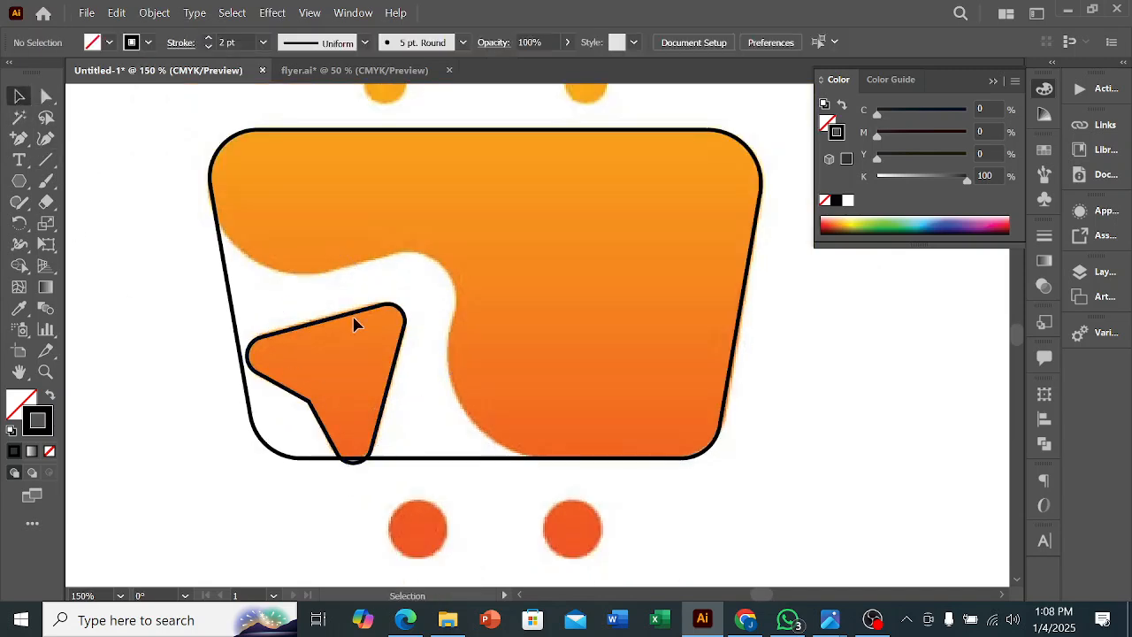
# Duplicate the arrowhead in place and enlarge the copy until its tip reaches the outer edge of the white gap.
pyautogui.click(352, 324)
pyautogui.press('a')
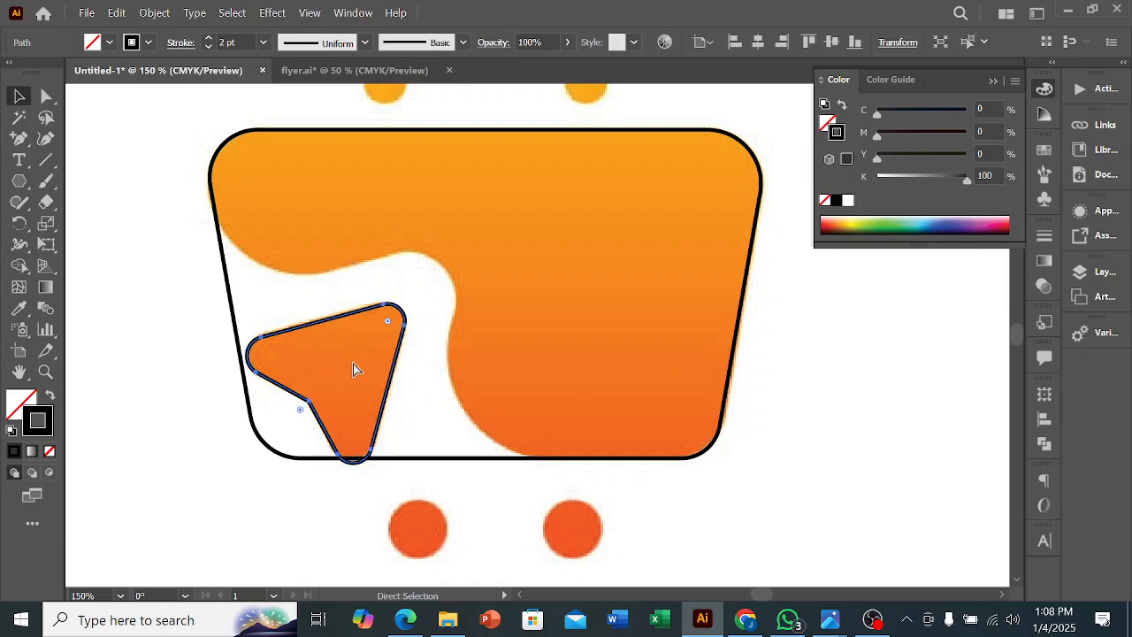
pyautogui.press('v')
pyautogui.moveTo(405, 308); pyautogui.dragTo(489, 299)
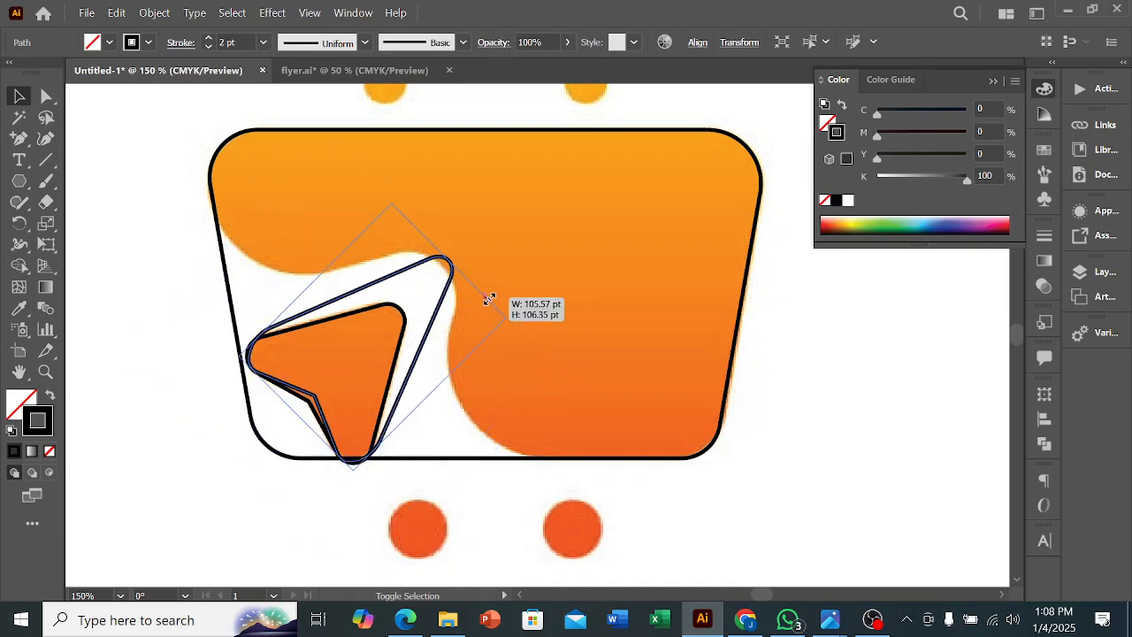
pyautogui.moveTo(489, 299); pyautogui.dragTo(483, 308)
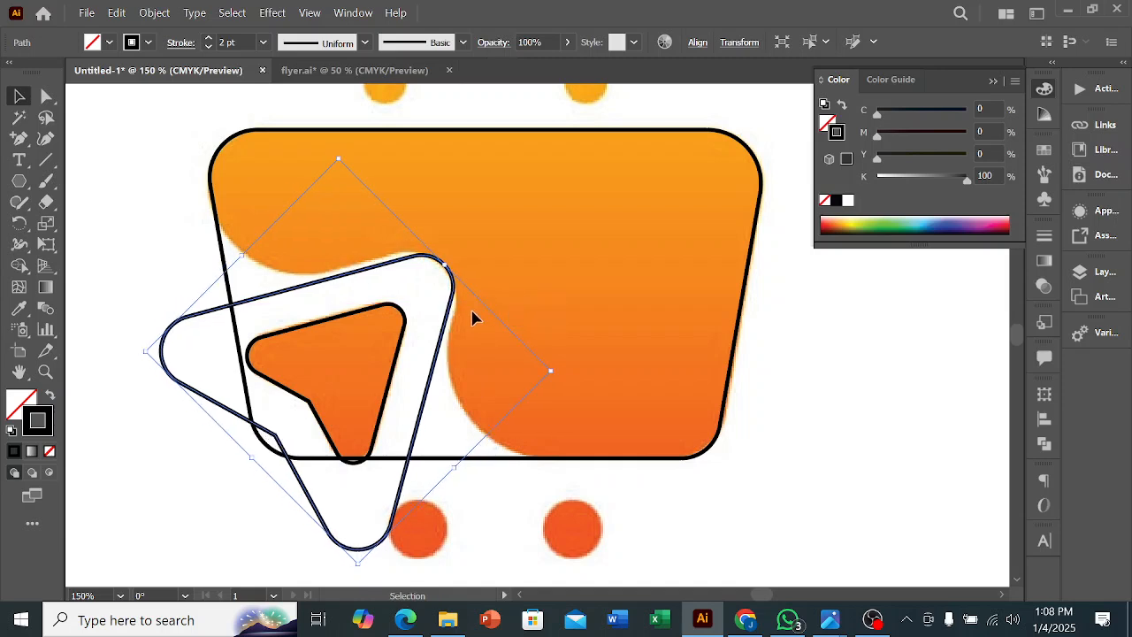
# Stretch the larger arrowhead's sides to follow the white gap's outer edge, making it about 159 by 161 pt.
pyautogui.moveTo(240, 255); pyautogui.dragTo(234, 252)
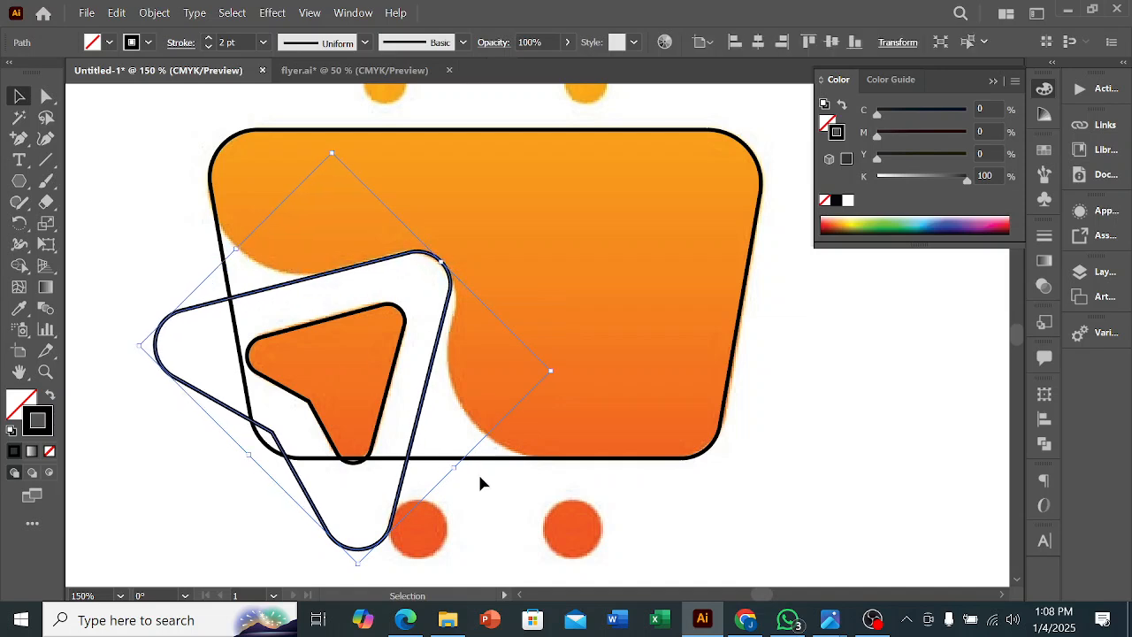
pyautogui.moveTo(456, 467); pyautogui.dragTo(467, 481)
pyautogui.moveTo(235, 252); pyautogui.dragTo(227, 243)
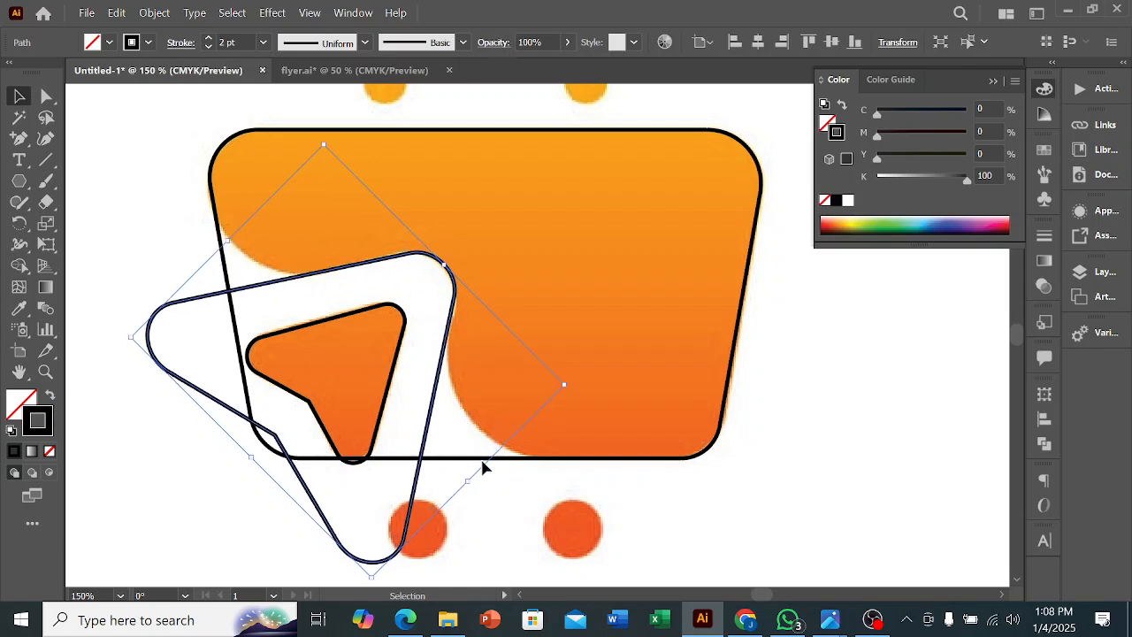
pyautogui.moveTo(445, 267)
pyautogui.mouseDown()
pyautogui.moveTo(465, 265)
pyautogui.moveTo(446, 266)
pyautogui.mouseUp()
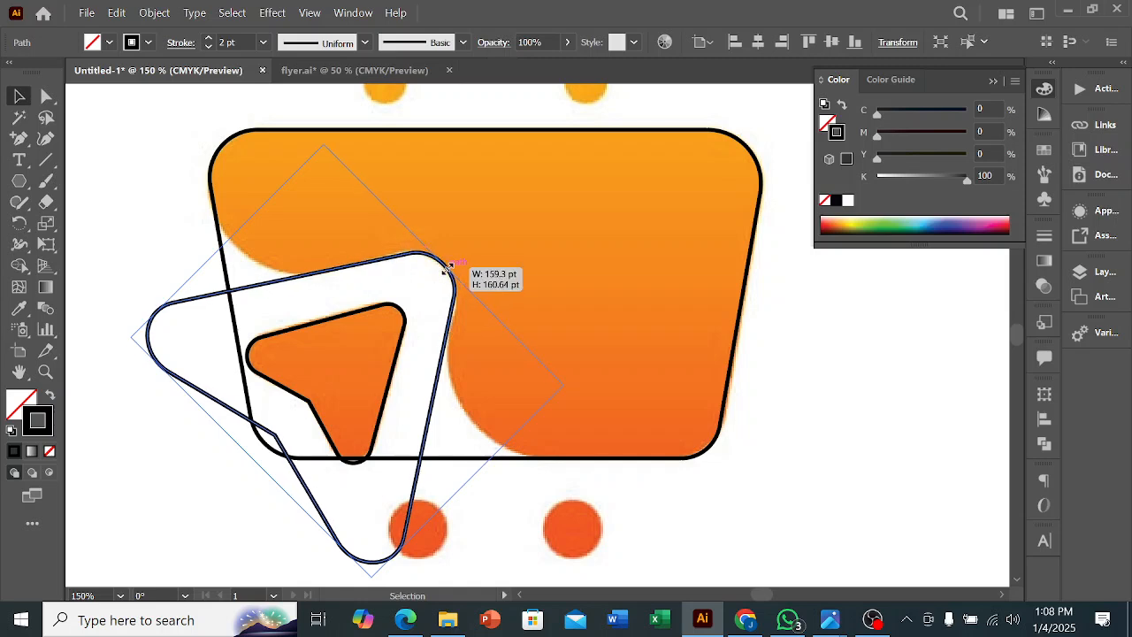
pyautogui.moveTo(469, 486); pyautogui.dragTo(467, 482)
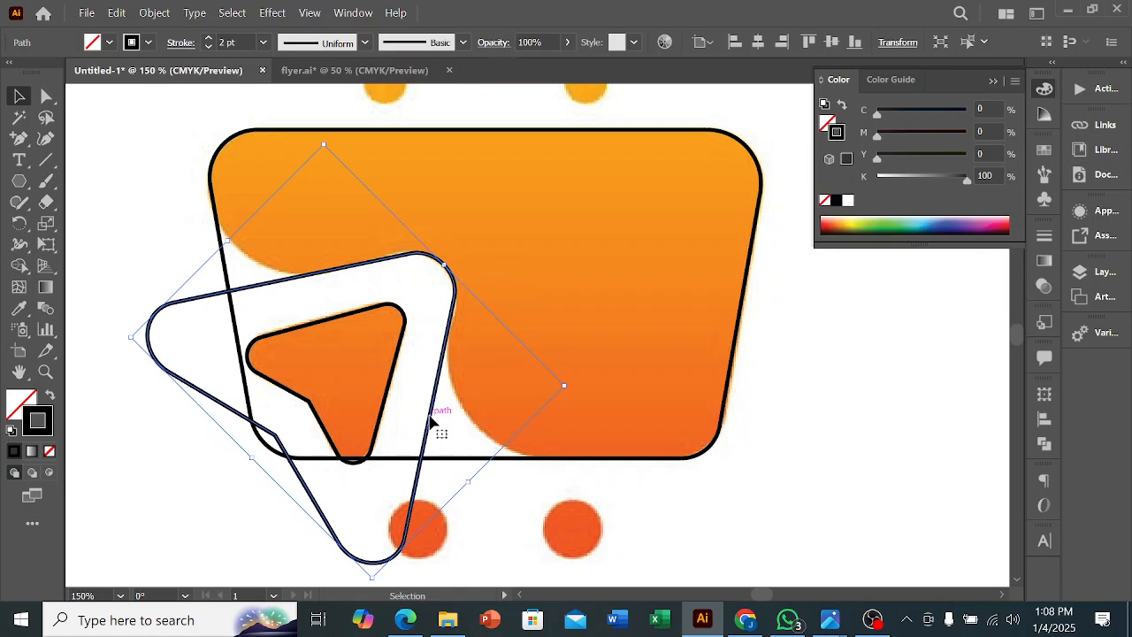
# Cut the larger arrowhead out of the bag outline with Shape Builder, removing the overlap, the outside parts and the lower-left corner remnant.
pyautogui.click(847, 422)
pyautogui.click(425, 400)
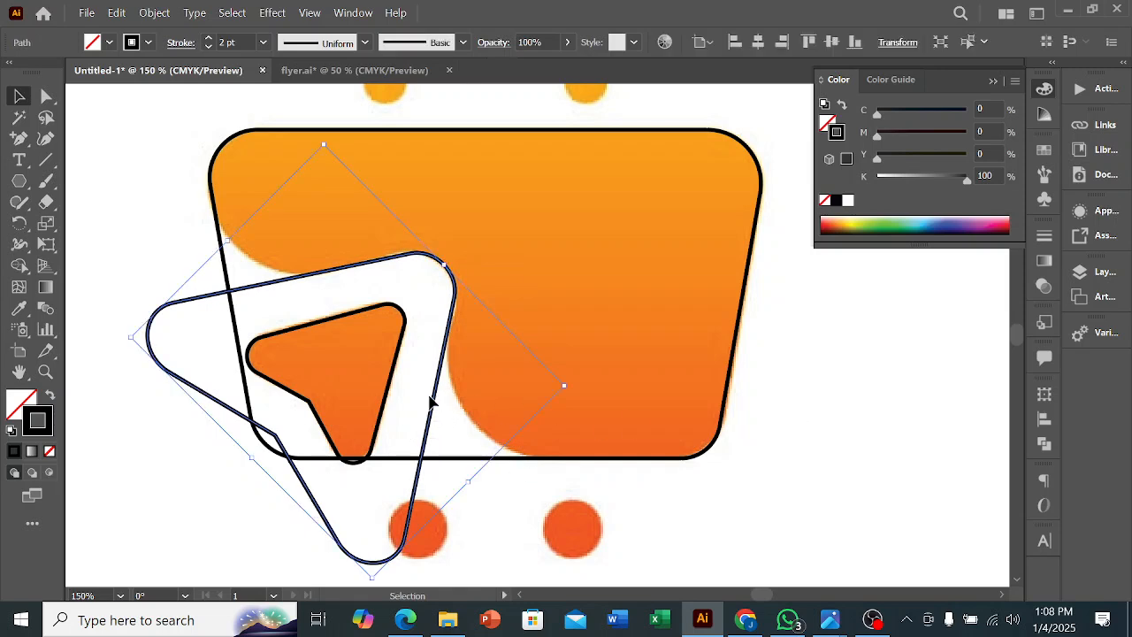
pyautogui.keyDown('shift'); pyautogui.click(457, 463); pyautogui.keyUp('shift')
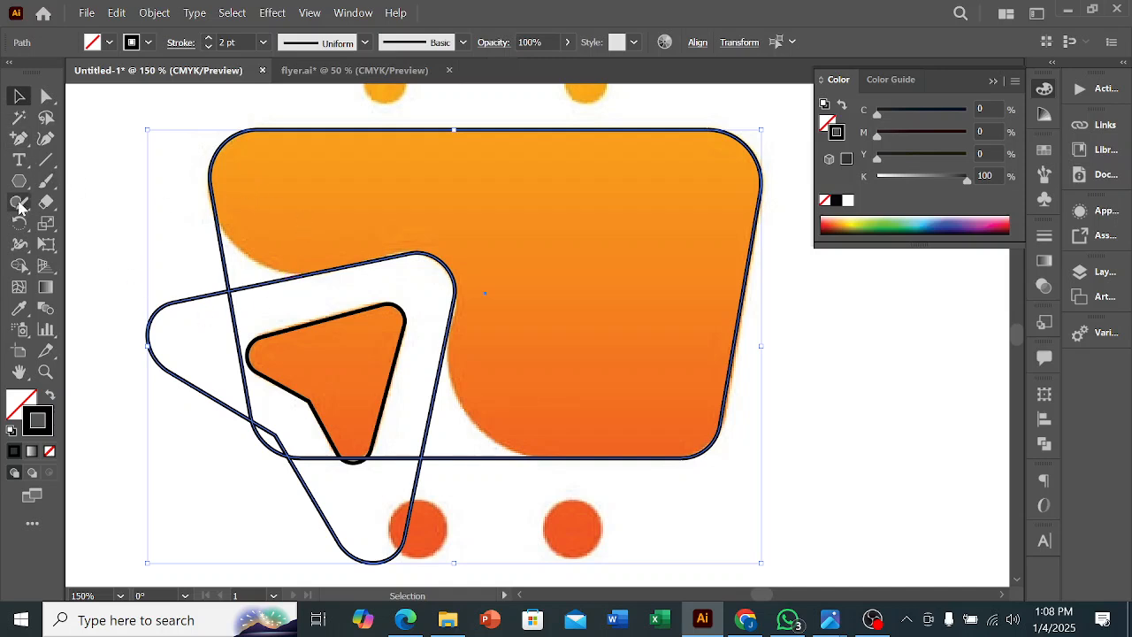
pyautogui.click(18, 264)
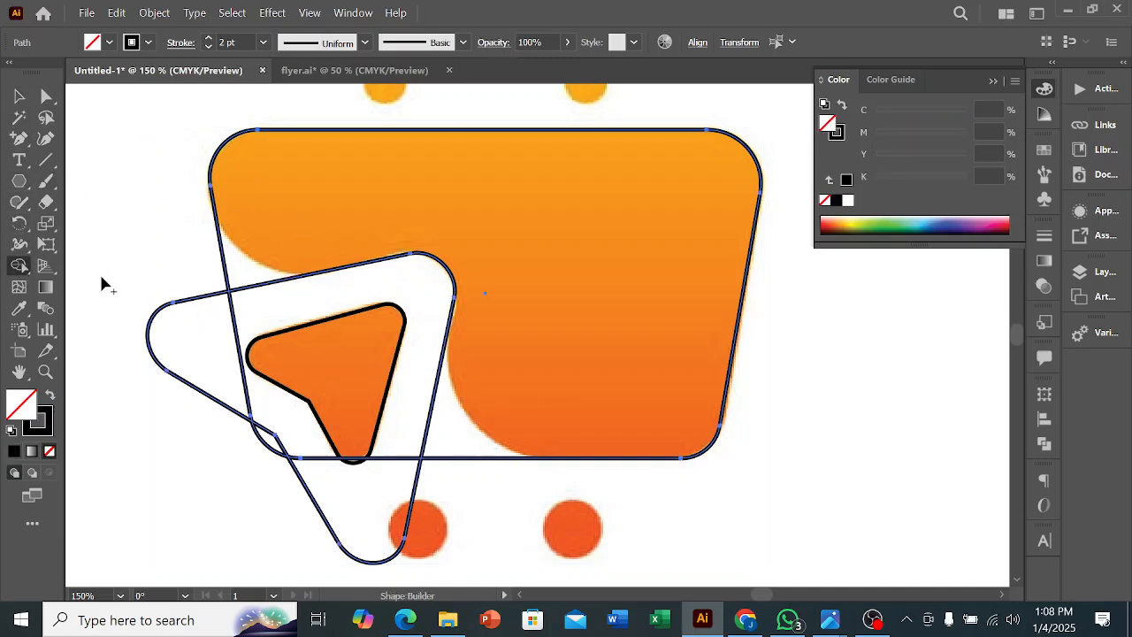
pyautogui.moveTo(258, 330); pyautogui.dragTo(142, 340)
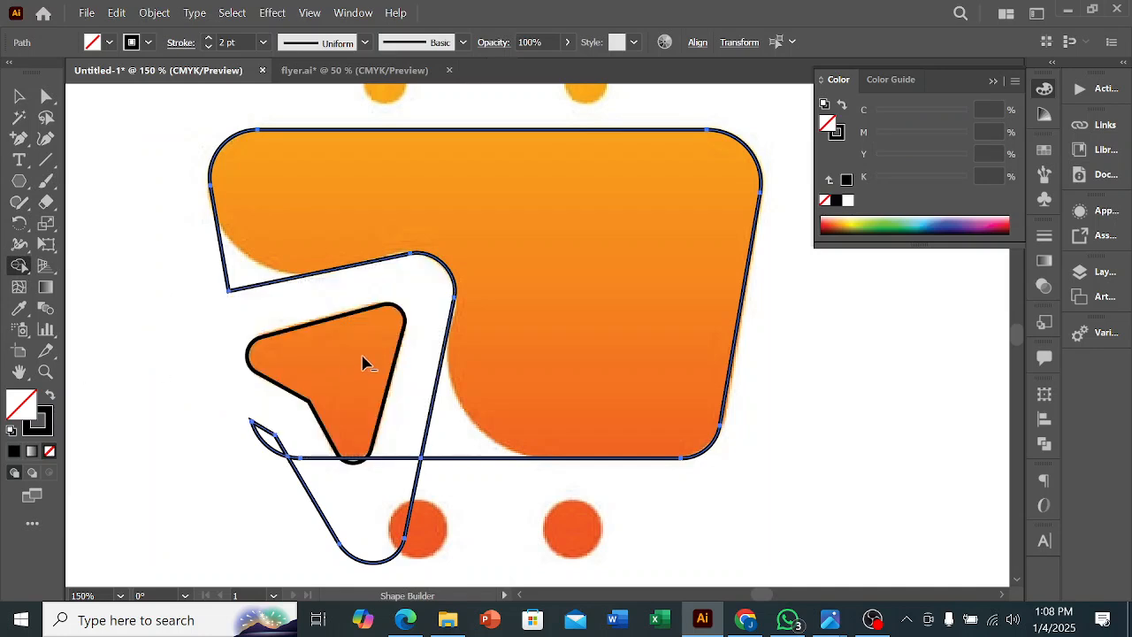
pyautogui.moveTo(284, 385); pyautogui.dragTo(269, 460)
pyautogui.moveTo(351, 418); pyautogui.dragTo(306, 484)
pyautogui.keyDown('alt'); pyautogui.click(306, 490); pyautogui.keyUp('alt')
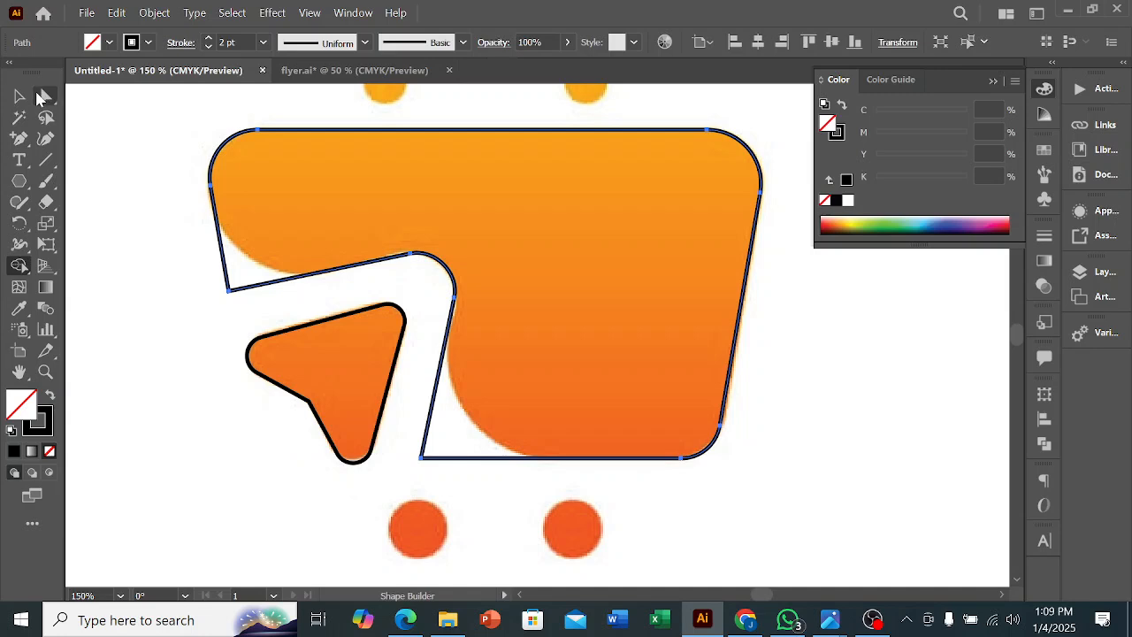
# Round the pointed lower-left corner of the bag outline to about 46.5 pt so it follows the orange edge.
pyautogui.click(20, 97)
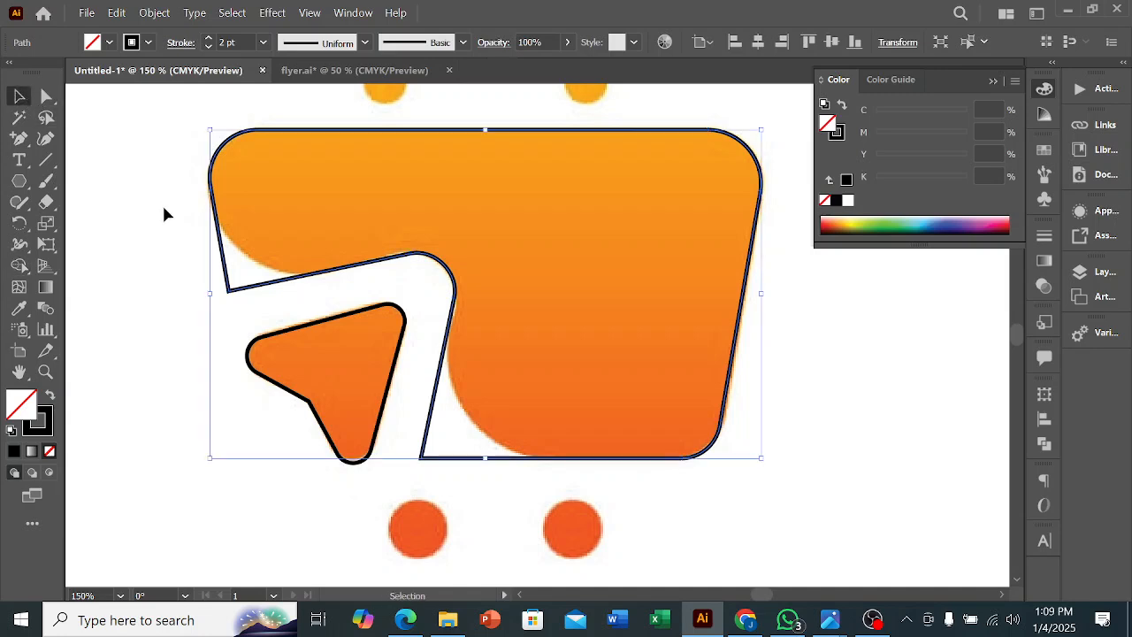
pyautogui.click(146, 247)
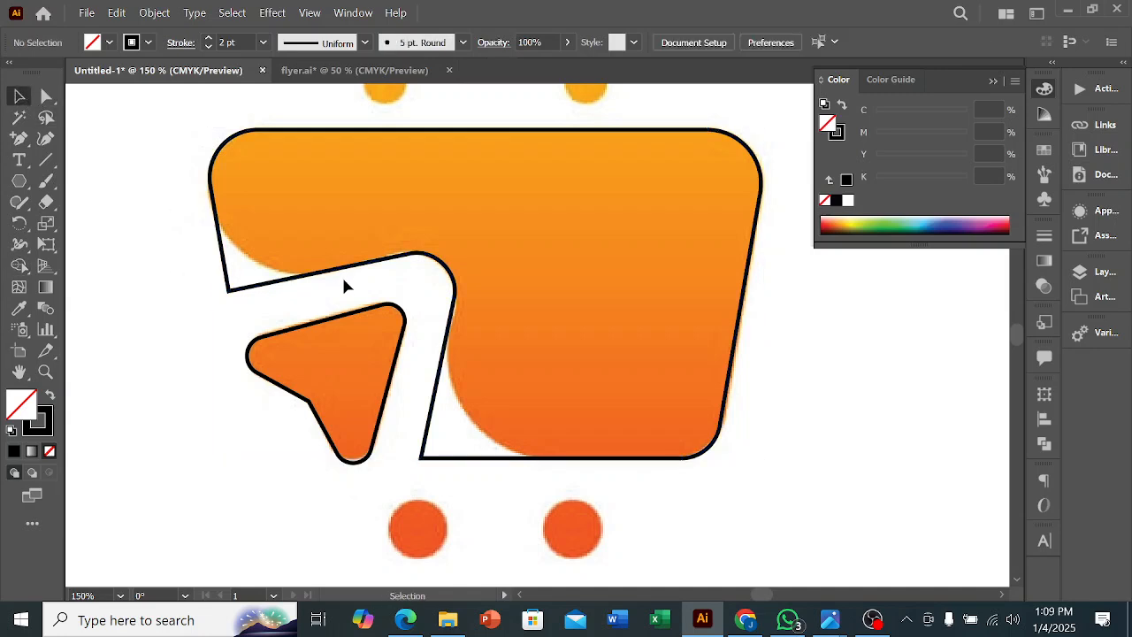
pyautogui.scroll(1, 345, 285)
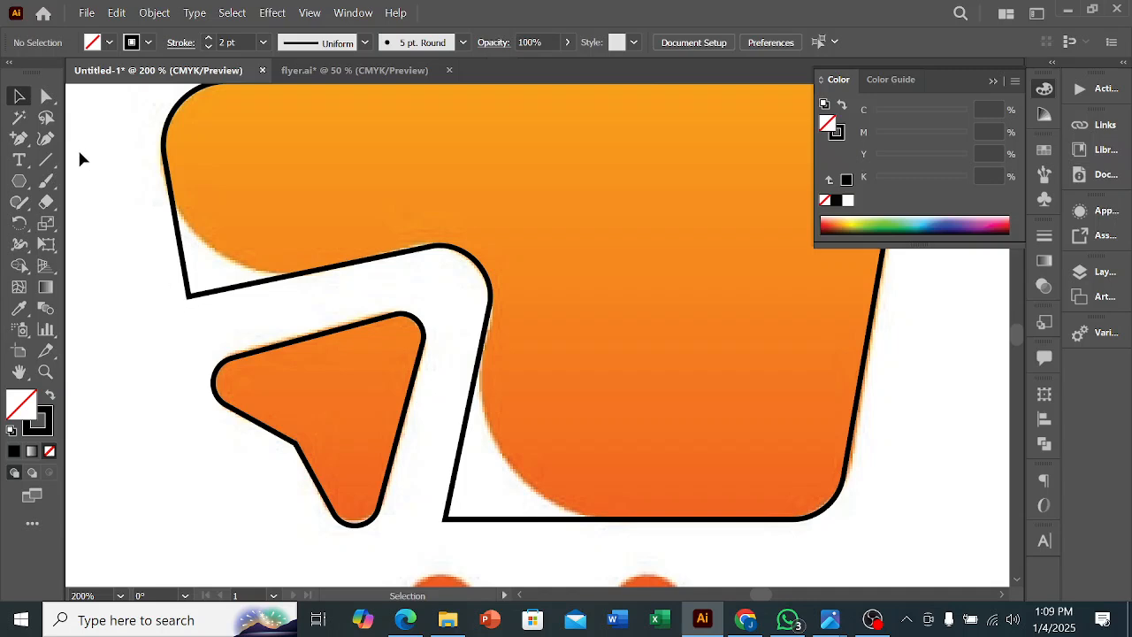
pyautogui.click(47, 97)
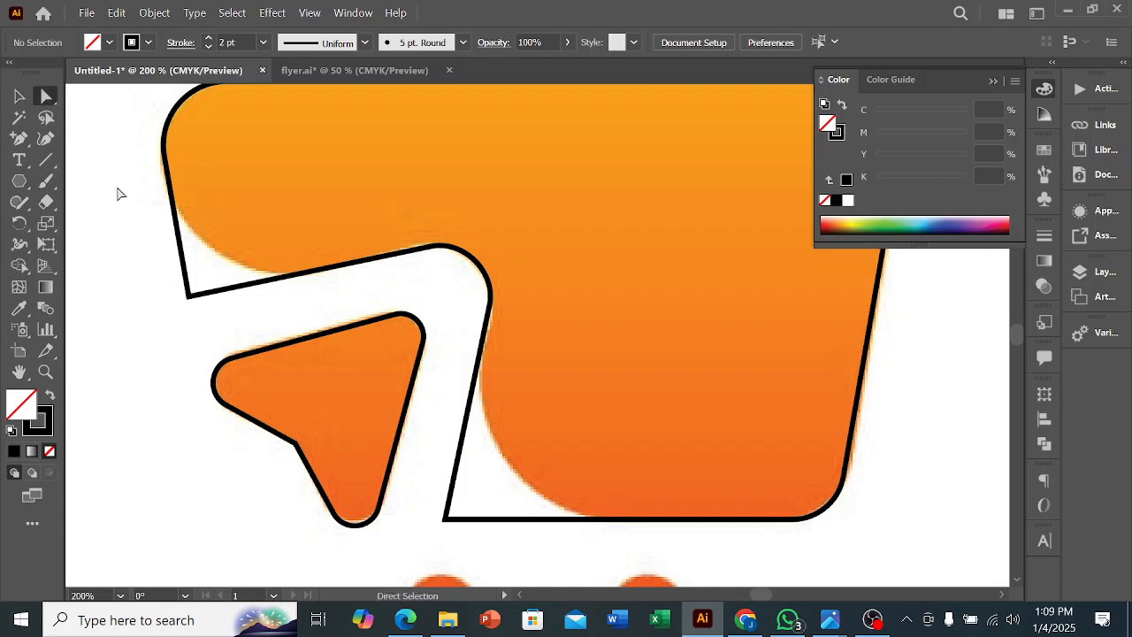
pyautogui.click(189, 293)
pyautogui.moveTo(196, 290); pyautogui.dragTo(286, 156)
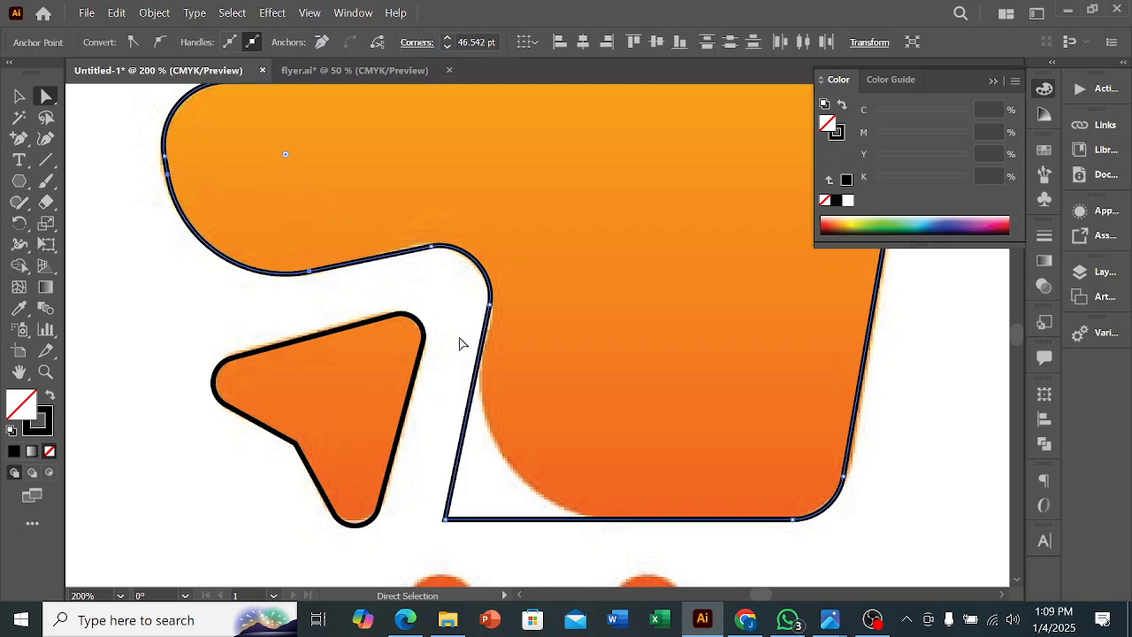
# Round the bag outline's sharp bottom corner beside the arrowhead to follow the large orange curve.
pyautogui.scroll(-1, 458, 352)
pyautogui.click(447, 476)
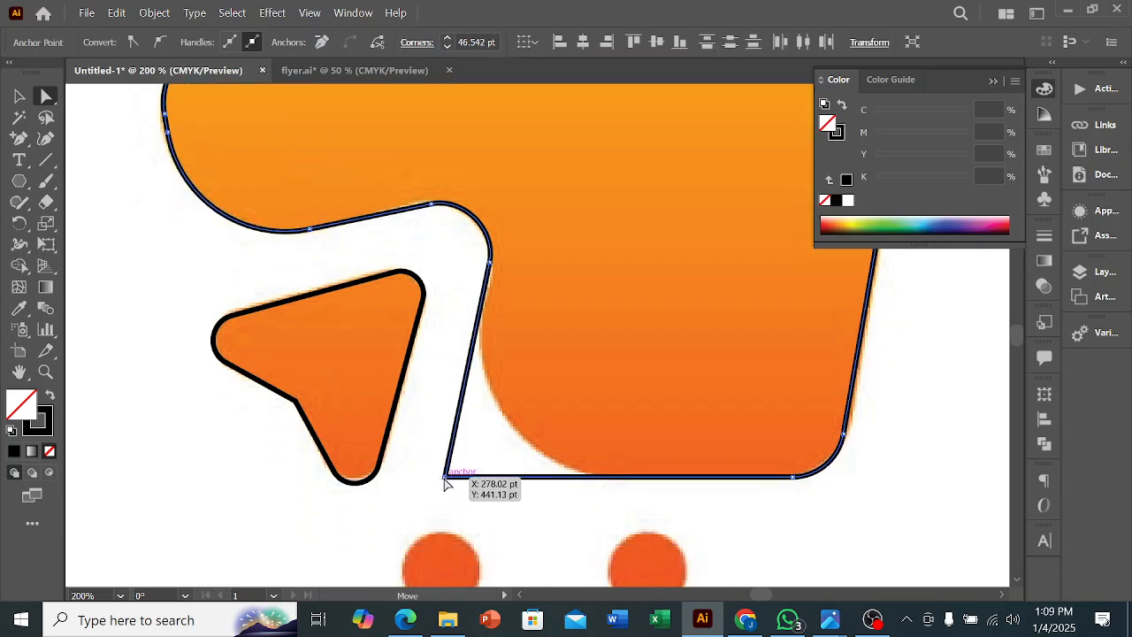
pyautogui.moveTo(455, 473); pyautogui.dragTo(630, 369)
pyautogui.moveTo(493, 269); pyautogui.dragTo(493, 277)
pyautogui.moveTo(419, 209); pyautogui.dragTo(419, 209)
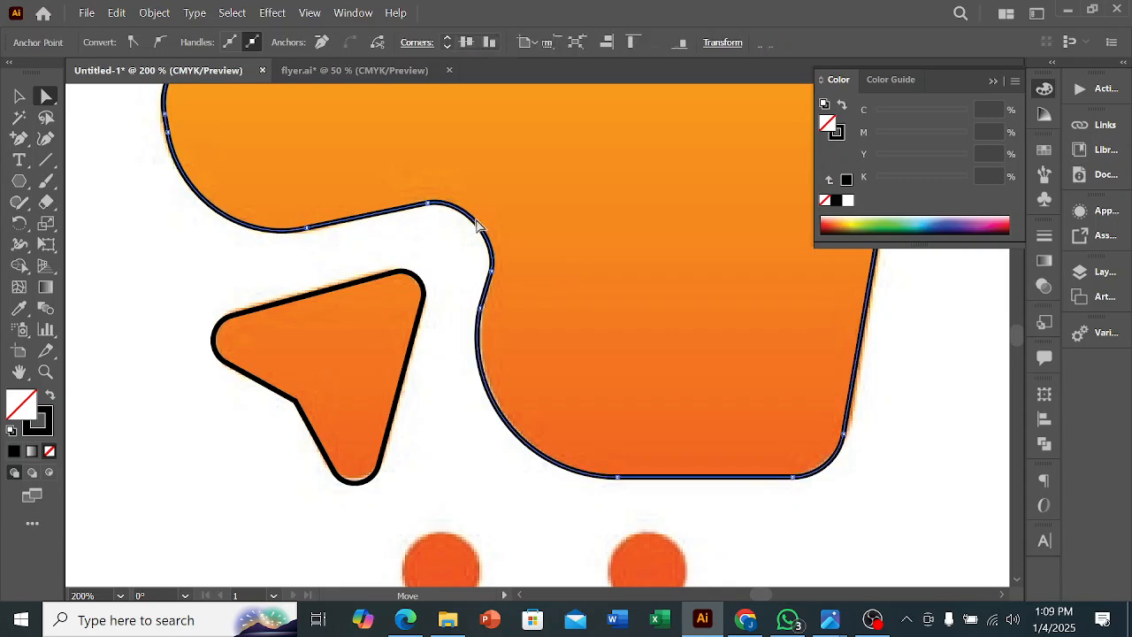
pyautogui.hotkey('ctrl', 'z')
pyautogui.hotkey('ctrl', 'z')
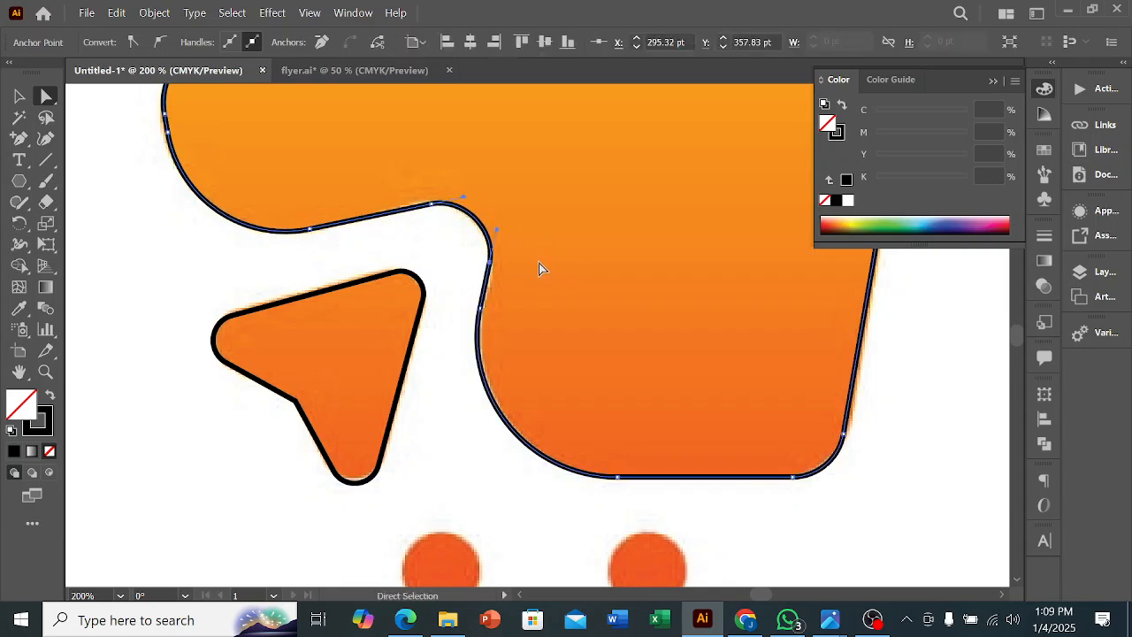
# Widen the rounded corner around the arrow tip by moving its two end anchors slightly outward with the Curvature tool, and deselect the outline.
pyautogui.click(46, 138)
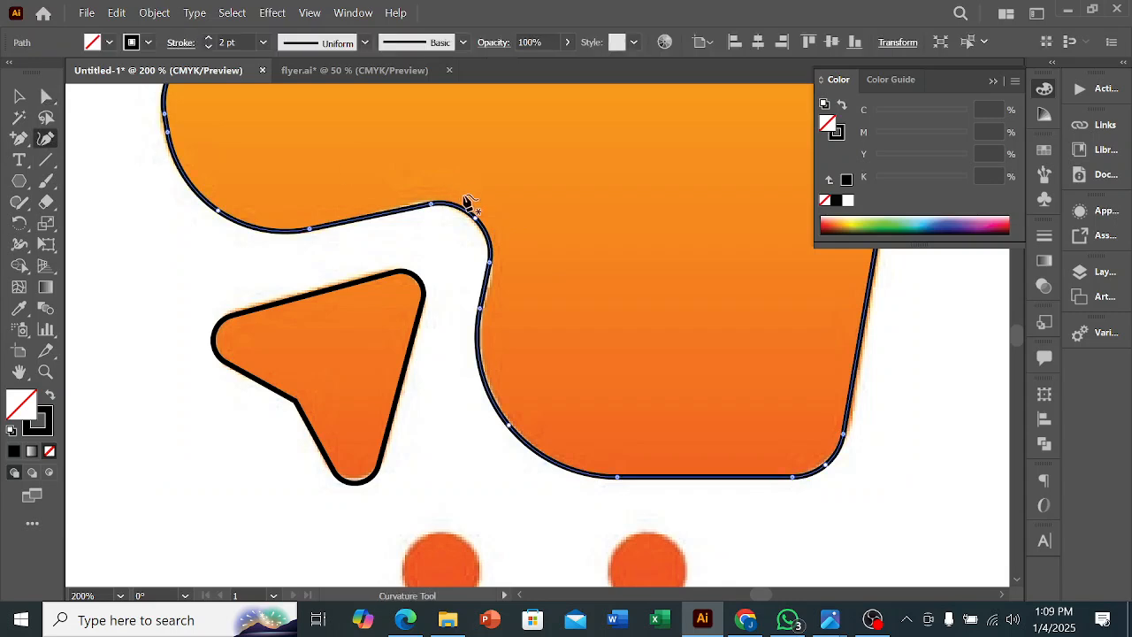
pyautogui.scroll(1, 468, 202)
pyautogui.hotkey('ctrl', 'z')
pyautogui.moveTo(450, 205); pyautogui.dragTo(436, 204)
pyautogui.moveTo(539, 292); pyautogui.dragTo(541, 308)
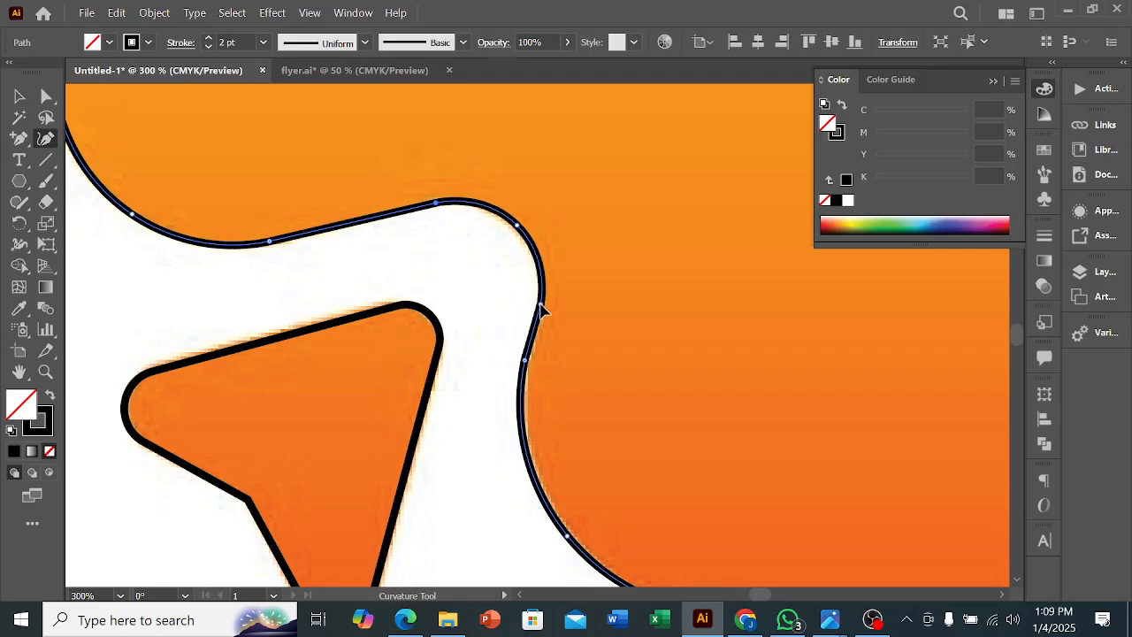
pyautogui.scroll(-2, 536, 346)
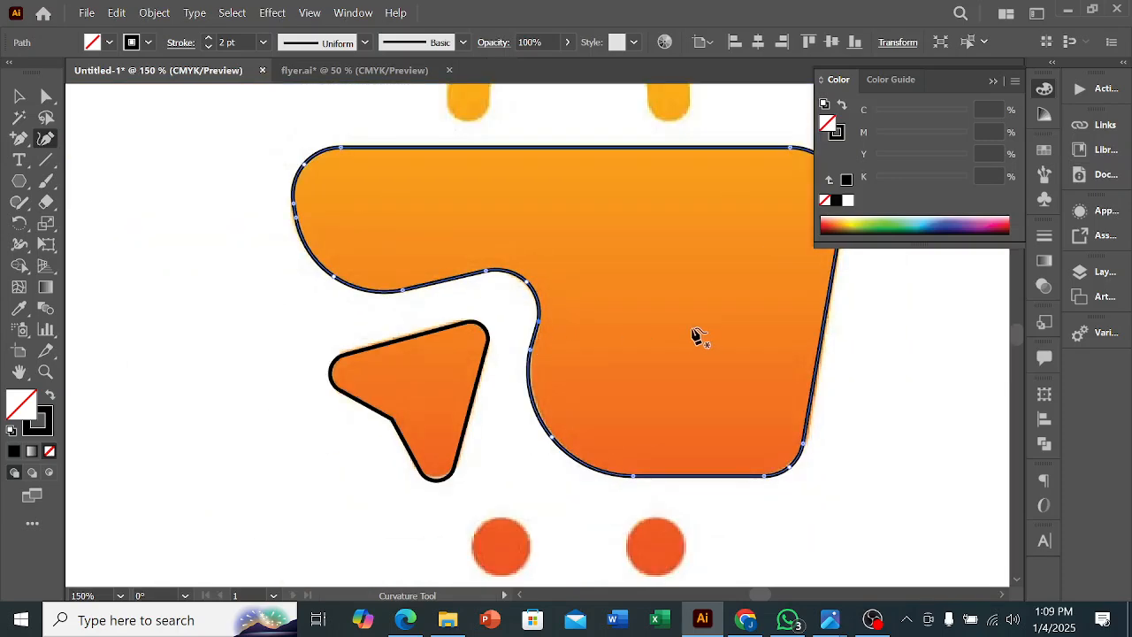
pyautogui.scroll(-2, 699, 336)
pyautogui.click(20, 95)
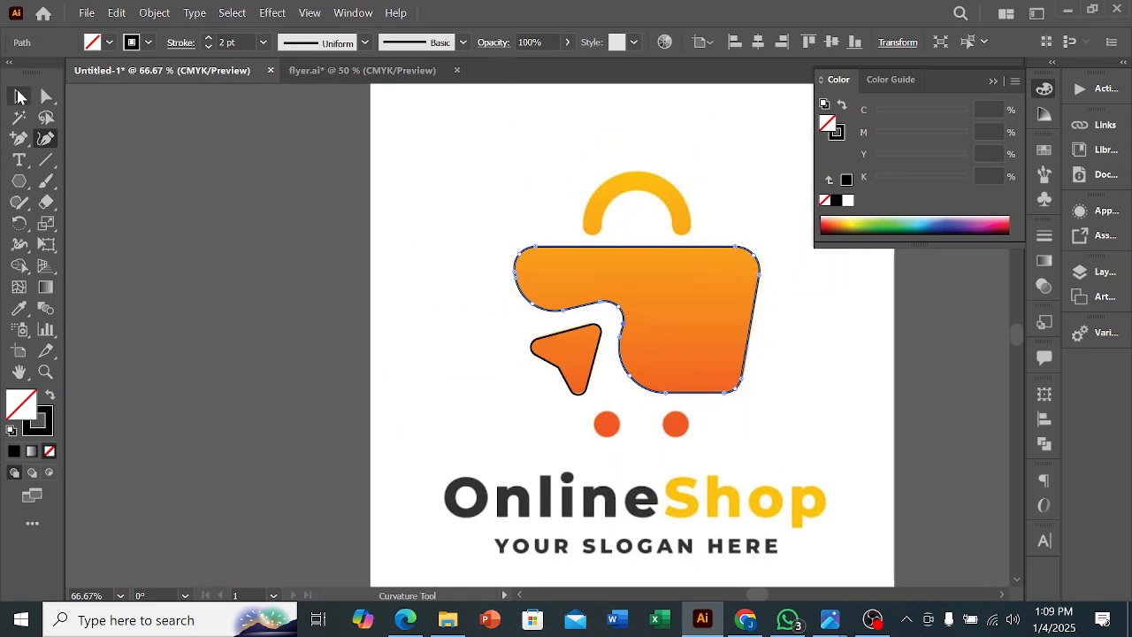
pyautogui.click(281, 195)
# Draw an unfilled rectangle around the yellow bag handle and fit its sides to the handle's outer edges.
pyautogui.scroll(1, 702, 251)
pyautogui.scroll(-1, 234, 249)
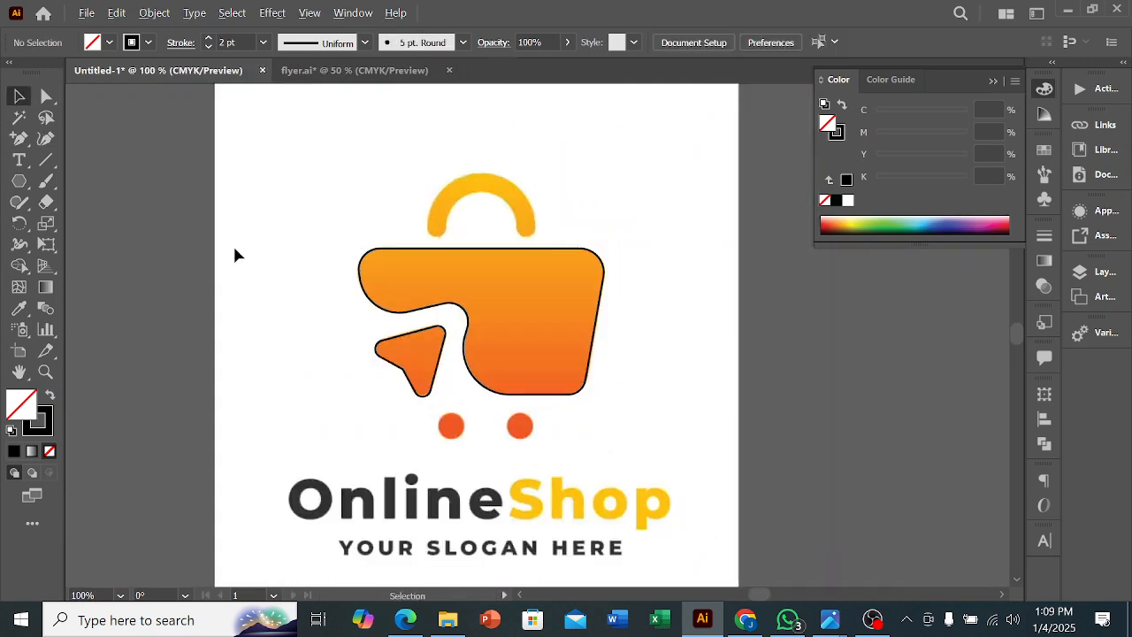
pyautogui.moveTo(19, 180); pyautogui.dragTo(121, 187)
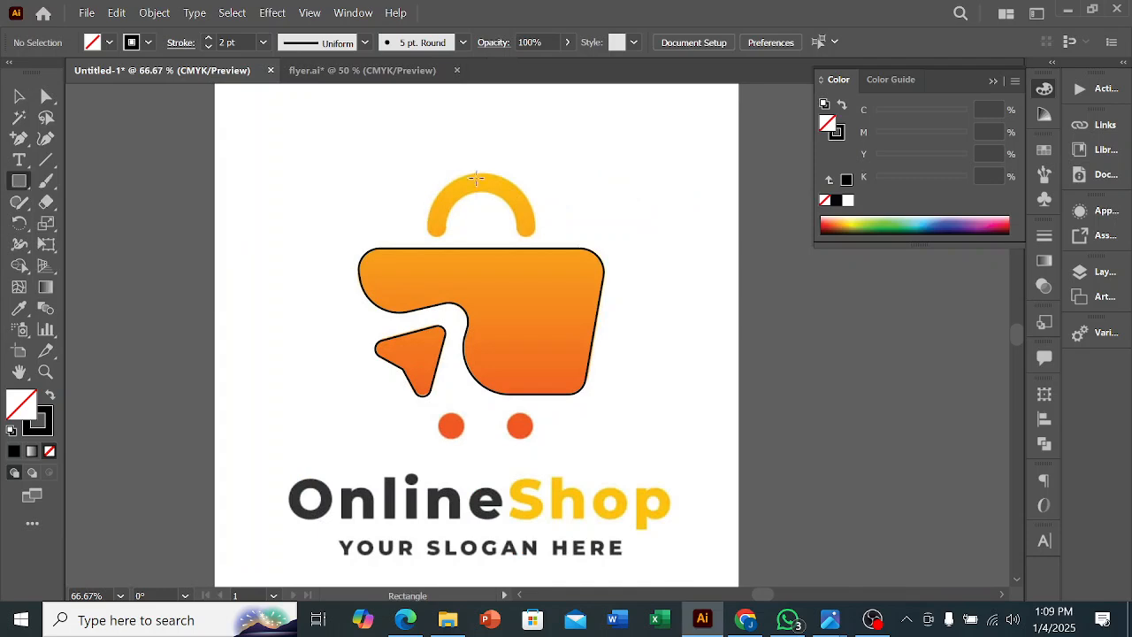
pyautogui.scroll(2, 494, 195)
pyautogui.moveTo(354, 132); pyautogui.dragTo(588, 292)
pyautogui.moveTo(351, 212); pyautogui.dragTo(346, 212)
pyautogui.moveTo(471, 293); pyautogui.dragTo(470, 289)
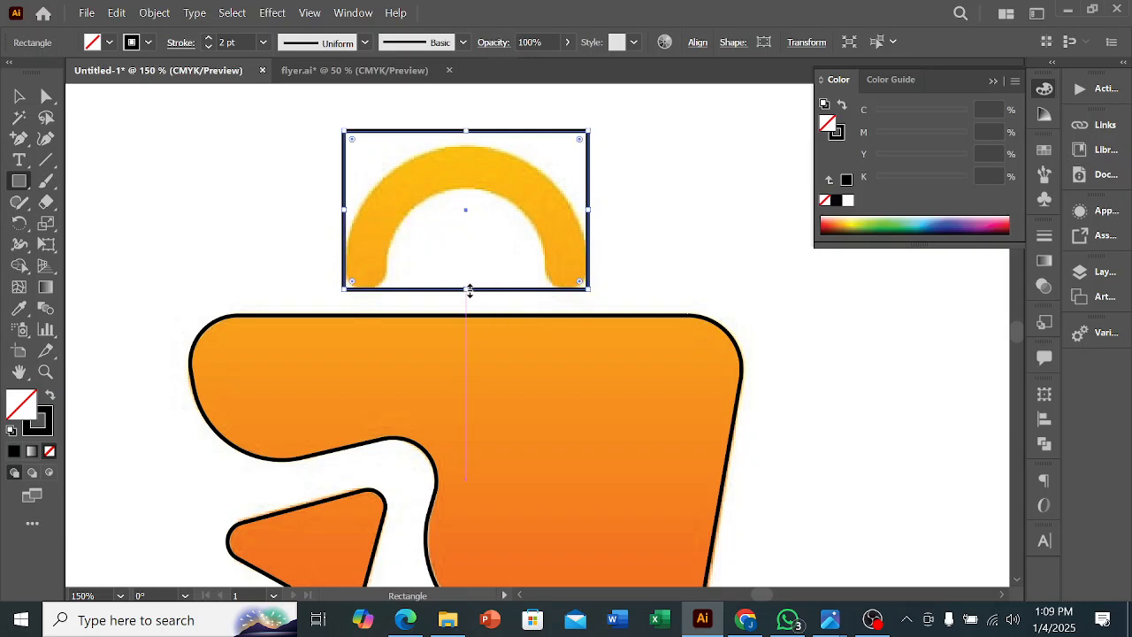
pyautogui.moveTo(466, 131); pyautogui.dragTo(473, 144)
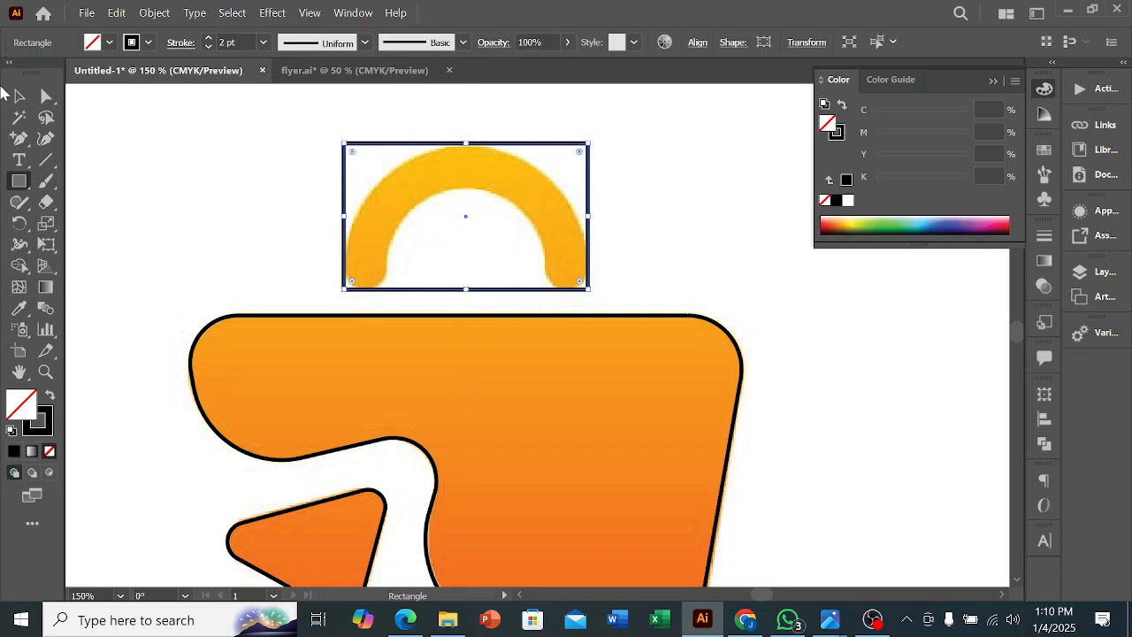
# Duplicate the handle rectangle in place and shrink the copy to the handle's inner opening, keeping the bottom edges aligned.
pyautogui.click(21, 94)
pyautogui.moveTo(512, 154); pyautogui.dragTo(513, 196)
pyautogui.moveTo(469, 336); pyautogui.dragTo(478, 289)
pyautogui.moveTo(347, 242); pyautogui.dragTo(389, 240)
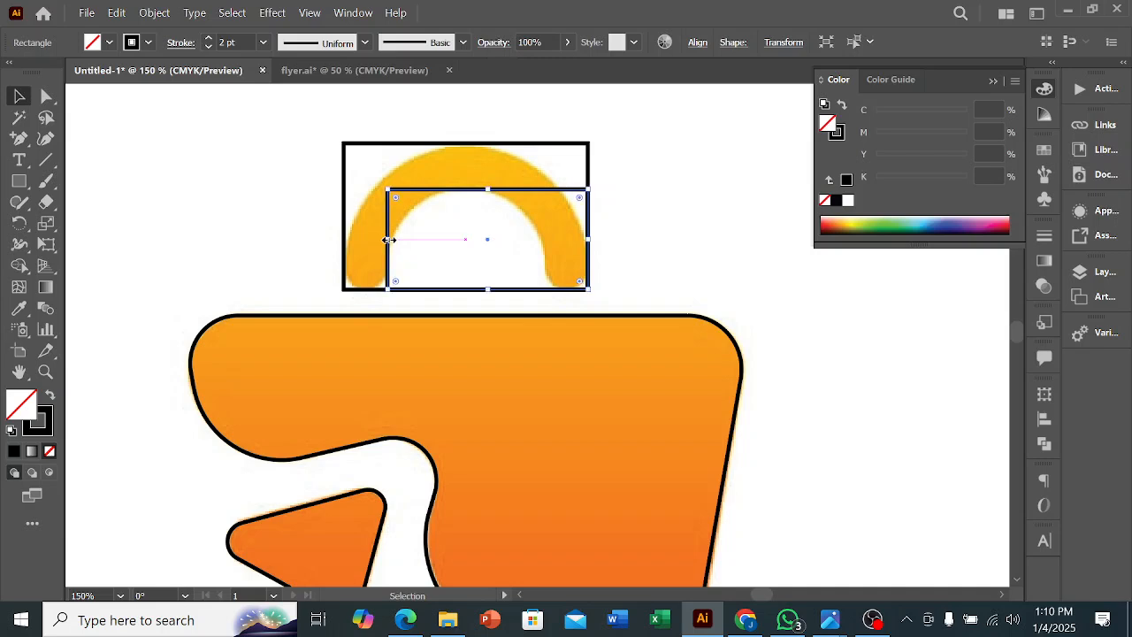
pyautogui.moveTo(588, 244); pyautogui.dragTo(546, 247)
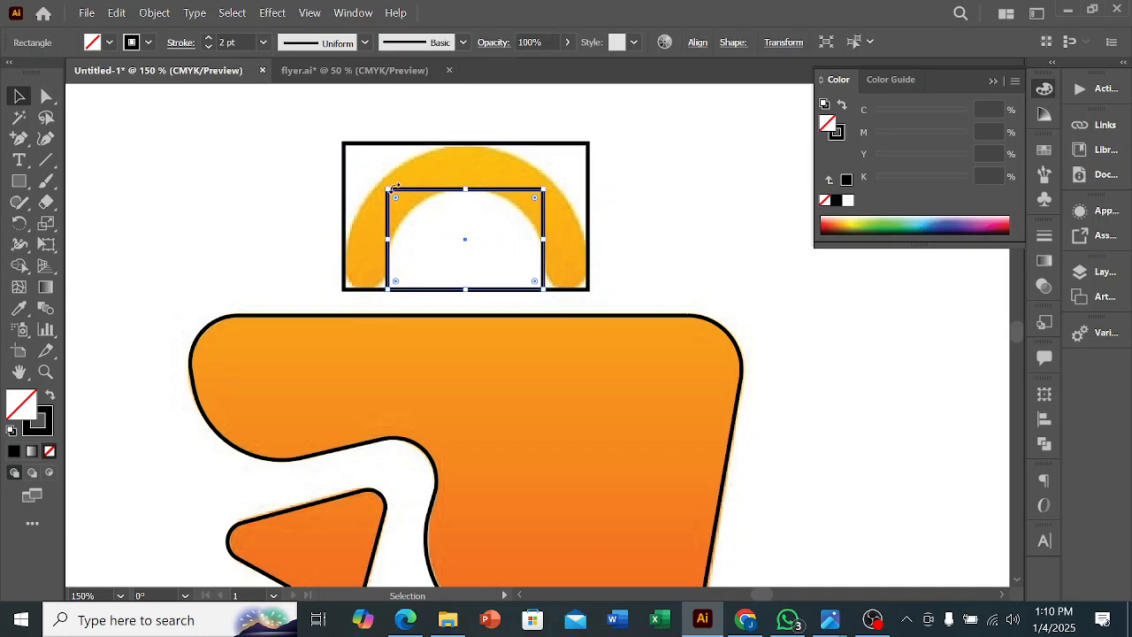
# Cut the inner rectangle out of the outer one with Shape Builder and deselect the resulting handle outline.
pyautogui.keyDown('shift'); pyautogui.click(346, 154); pyautogui.keyUp('shift')
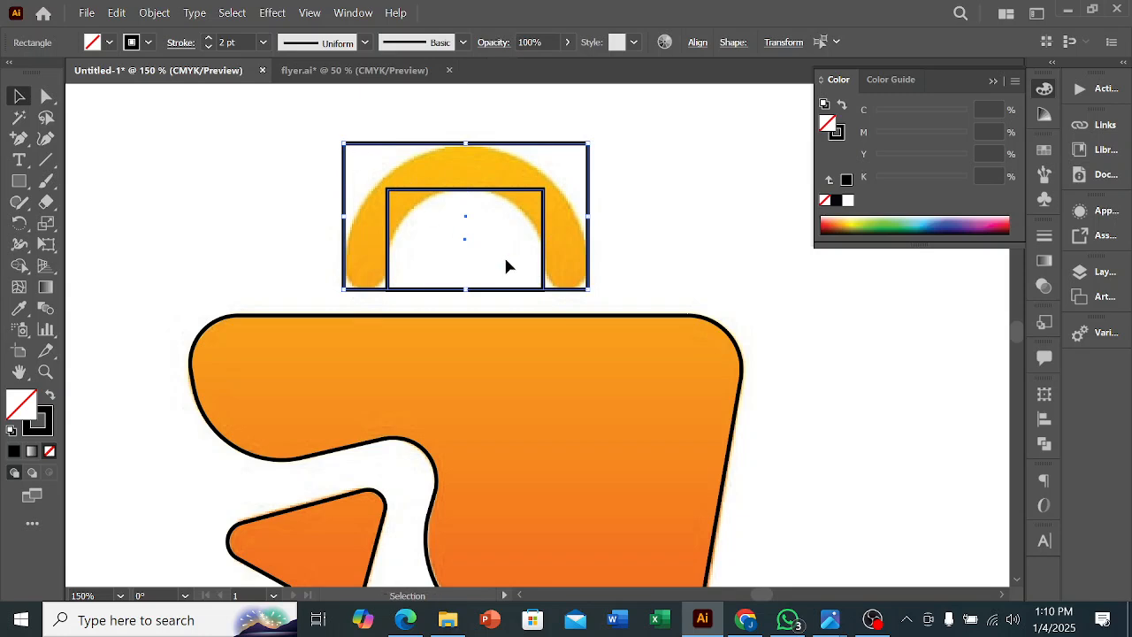
pyautogui.click(24, 268)
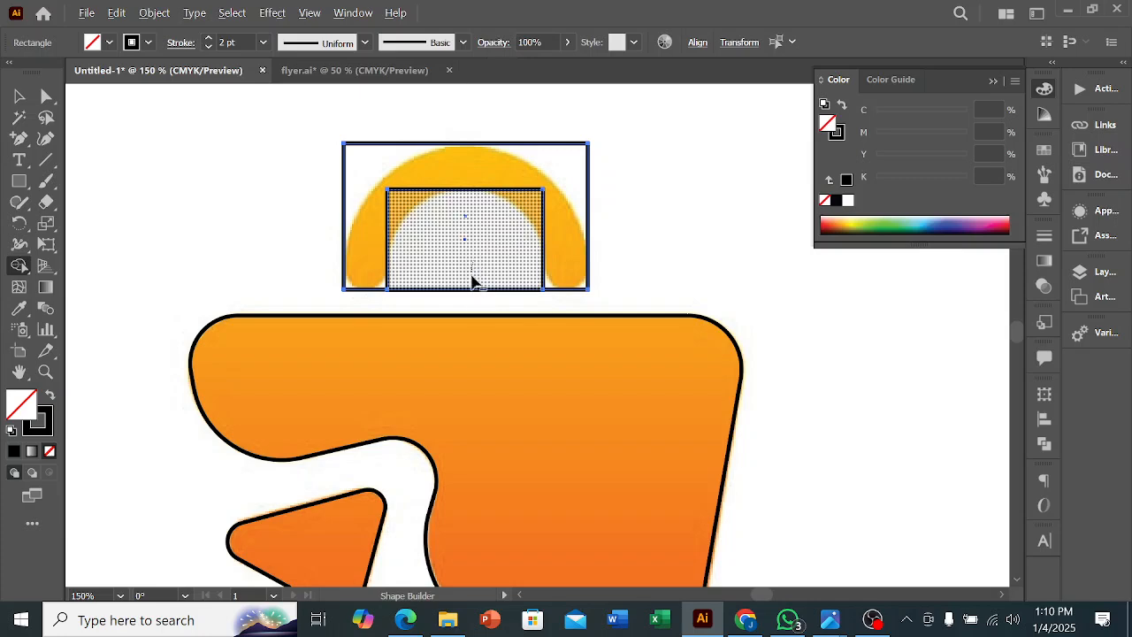
pyautogui.keyDown('alt'); pyautogui.click(472, 270); pyautogui.keyUp('alt')
pyautogui.click(20, 95)
pyautogui.click(292, 162)
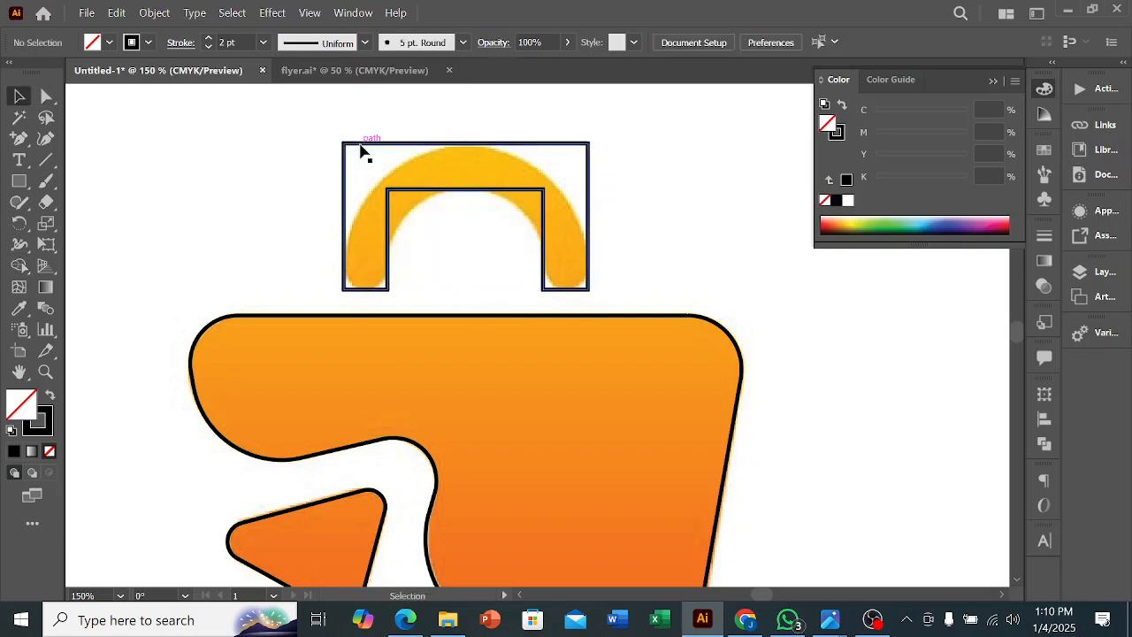
# Round both outer top corners of the handle outline to about 63.28 pt, forming the outer arch.
pyautogui.click(338, 151)
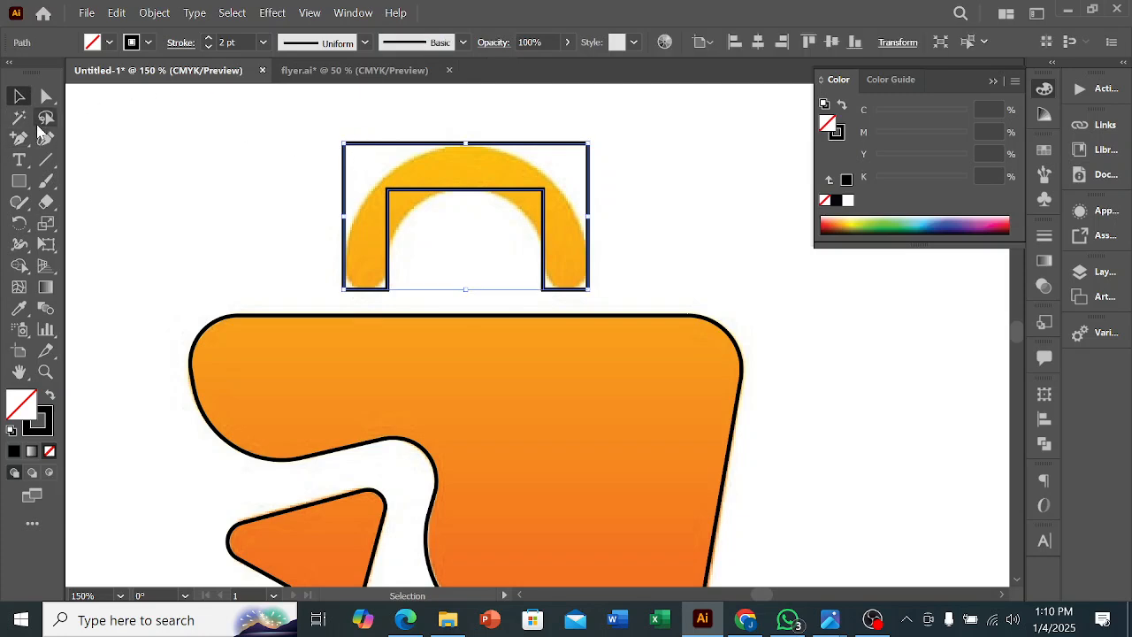
pyautogui.click(47, 95)
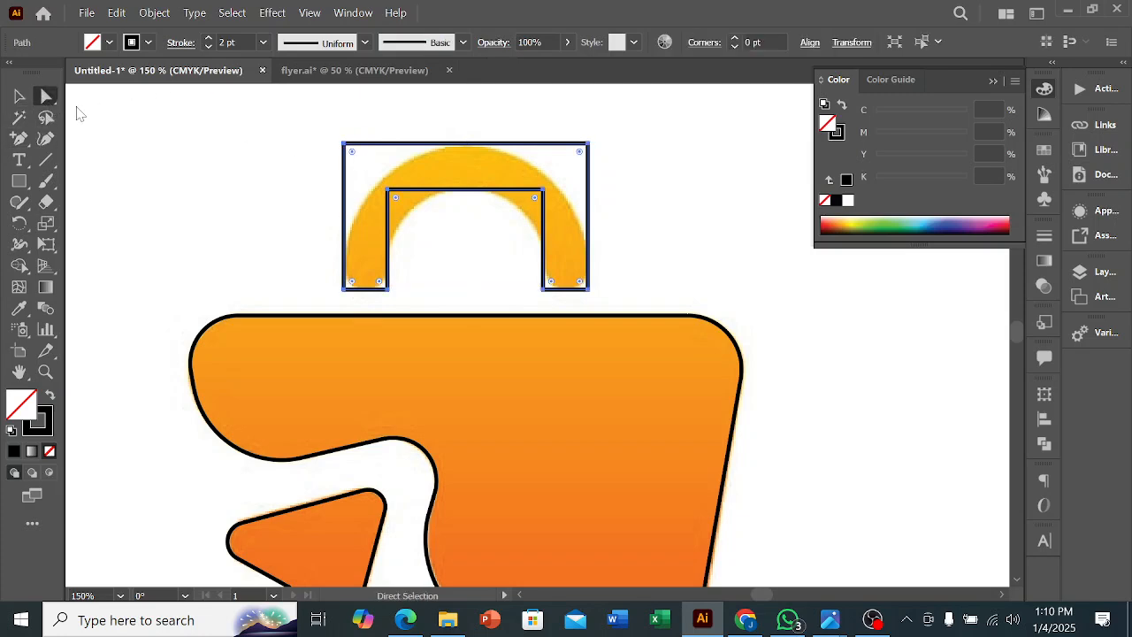
pyautogui.click(346, 148)
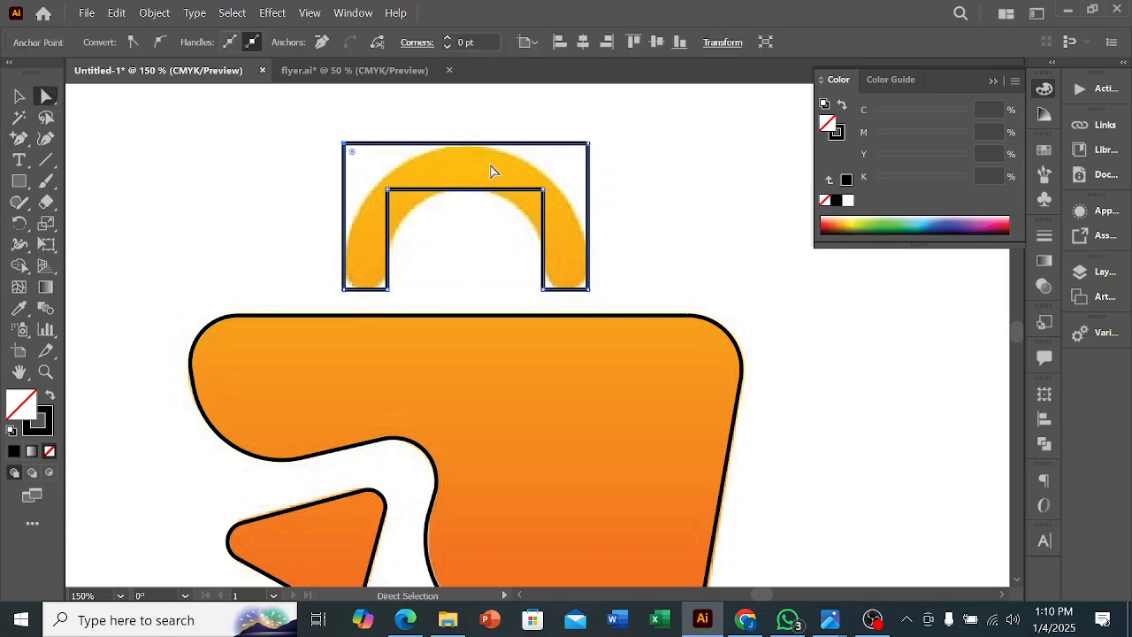
pyautogui.keyDown('shift'); pyautogui.click(588, 144); pyautogui.keyUp('shift')
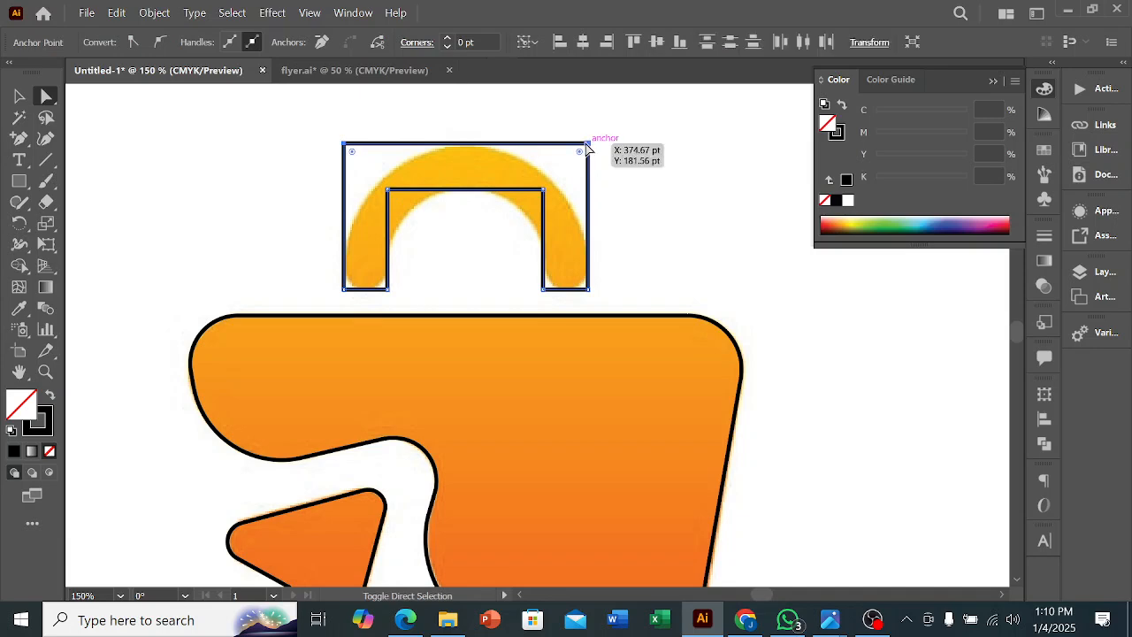
pyautogui.moveTo(353, 158); pyautogui.dragTo(500, 255)
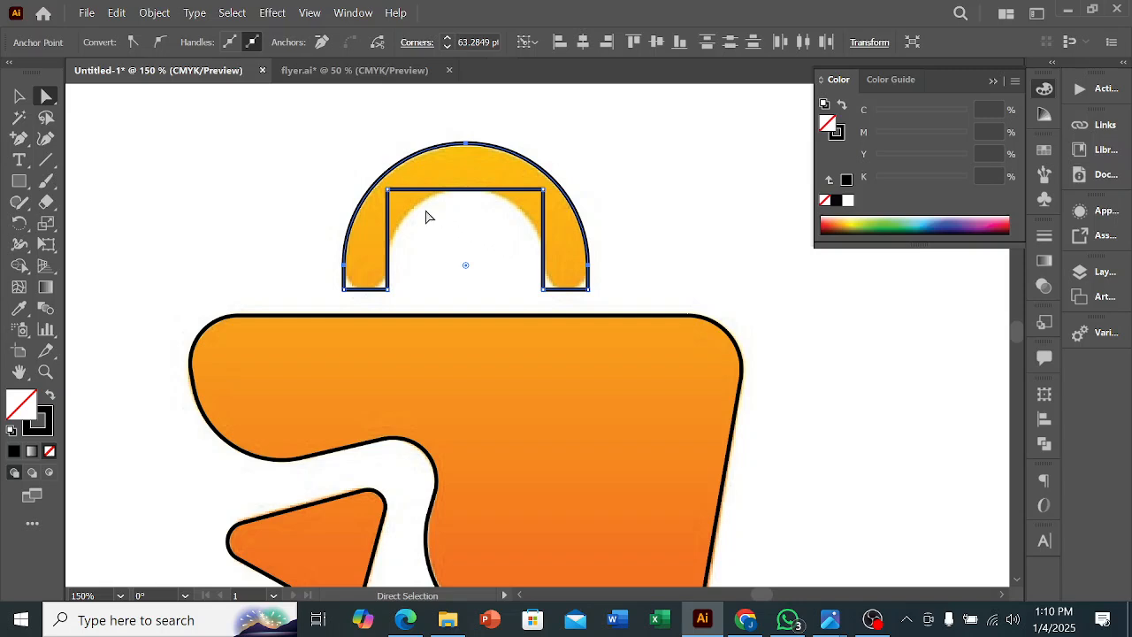
# Round both inner top corners of the handle outline to about 40.36 pt, forming the inner arch.
pyautogui.moveTo(389, 194); pyautogui.dragTo(389, 192)
pyautogui.click(543, 189)
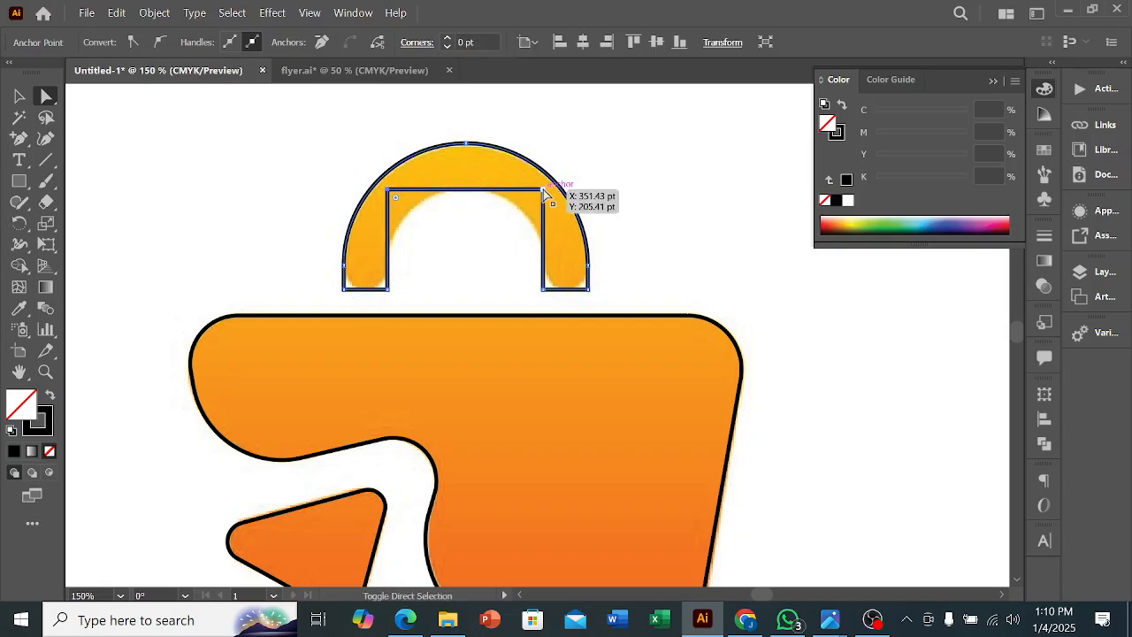
pyautogui.moveTo(535, 202); pyautogui.dragTo(469, 287)
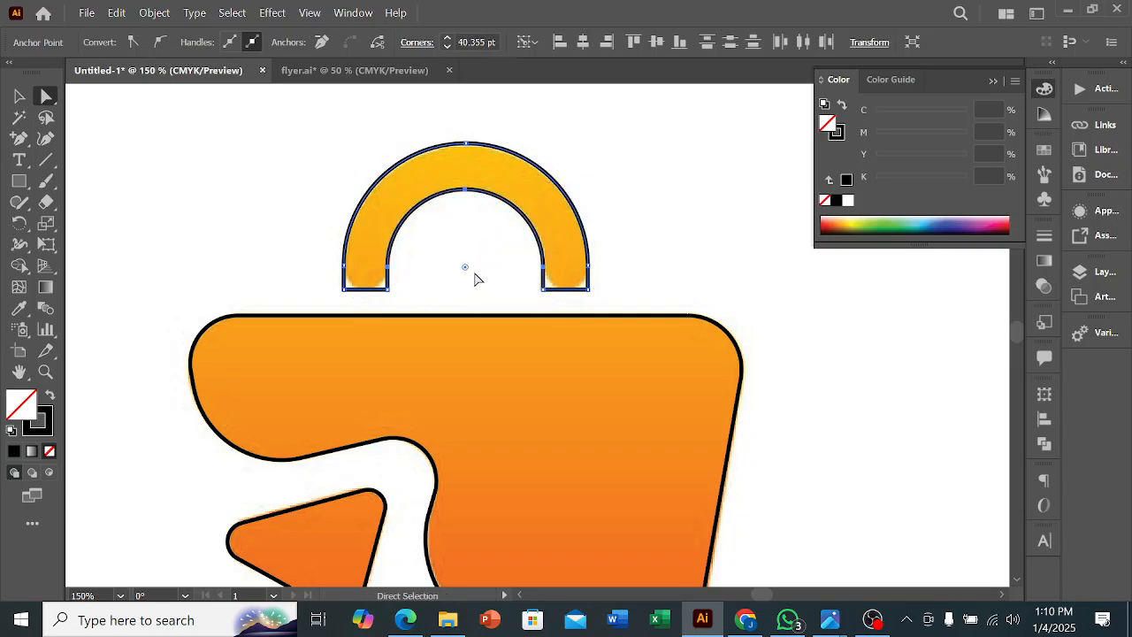
# Round all four bottom corners of the handle's legs to about 11.31 pt and deselect the outline.
pyautogui.click(343, 291)
pyautogui.keyDown('shift'); pyautogui.click(388, 290); pyautogui.keyUp('shift')
pyautogui.keyDown('shift'); pyautogui.click(544, 290); pyautogui.keyUp('shift')
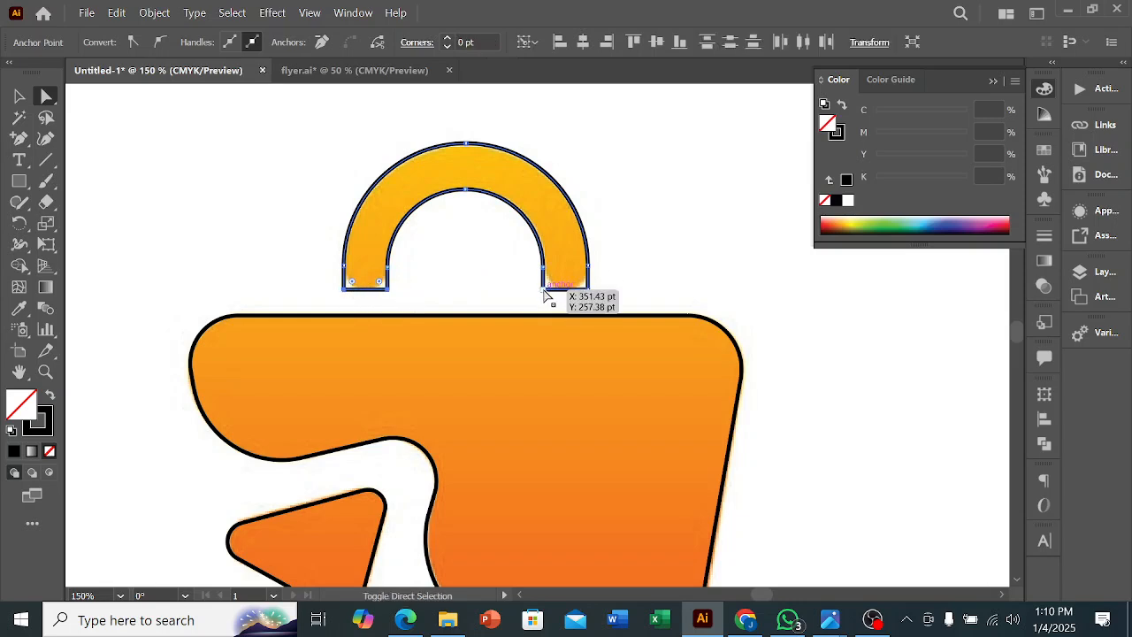
pyautogui.keyDown('shift'); pyautogui.click(589, 290); pyautogui.keyUp('shift')
pyautogui.moveTo(353, 284); pyautogui.dragTo(398, 226)
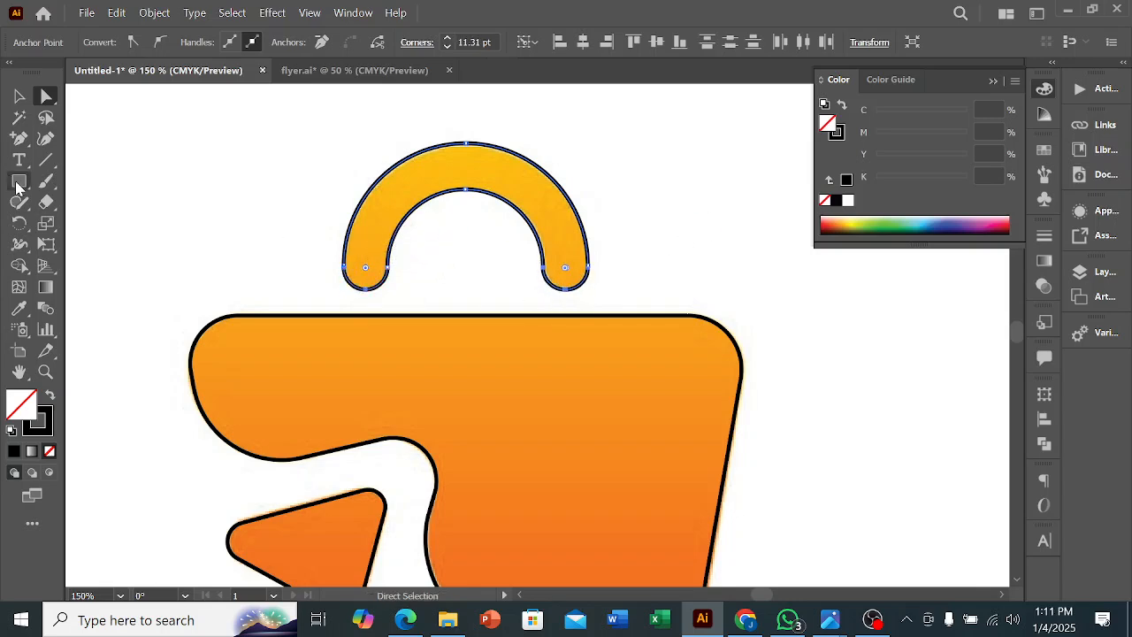
pyautogui.click(24, 101)
pyautogui.click(237, 200)
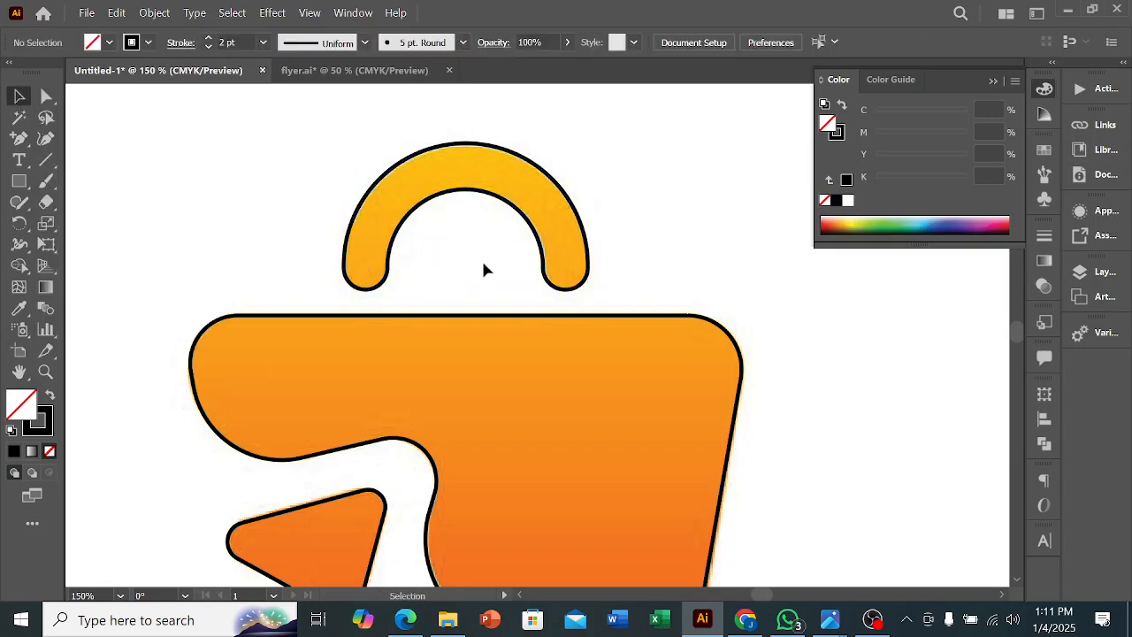
# Draw a small square near the artboard's upper-left corner and fill it with the orange sampled from the lower part of the bag.
pyautogui.hotkey('ctrl', '-')
pyautogui.hotkey('ctrl', '-')
pyautogui.scroll(-1, 624, 282)
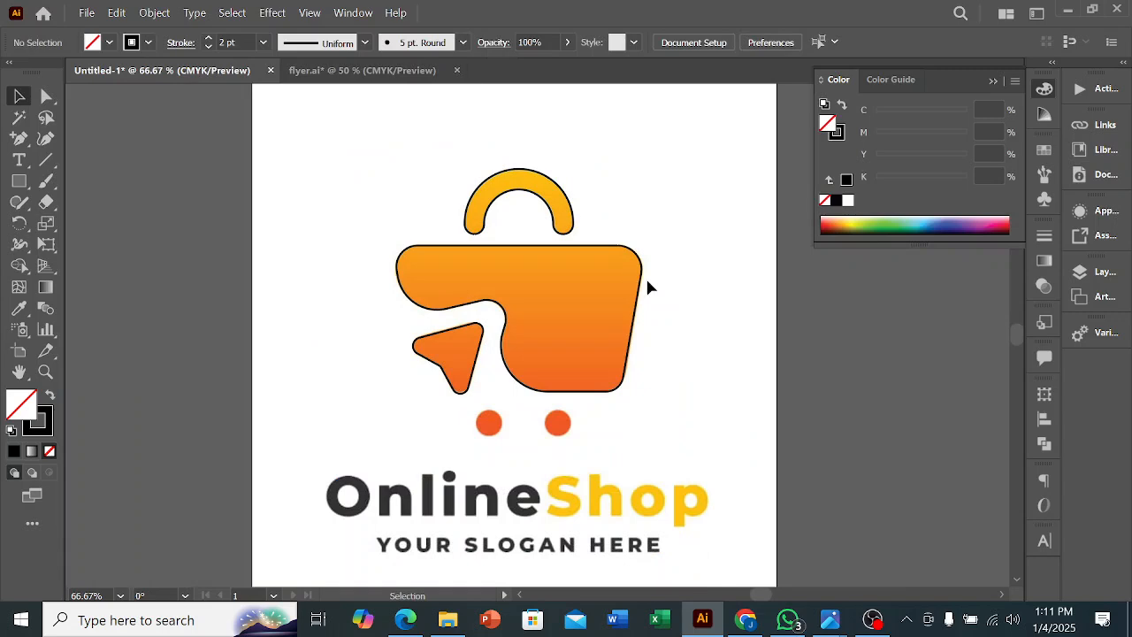
pyautogui.hotkey('ctrl', '-')
pyautogui.scroll(1, 639, 319)
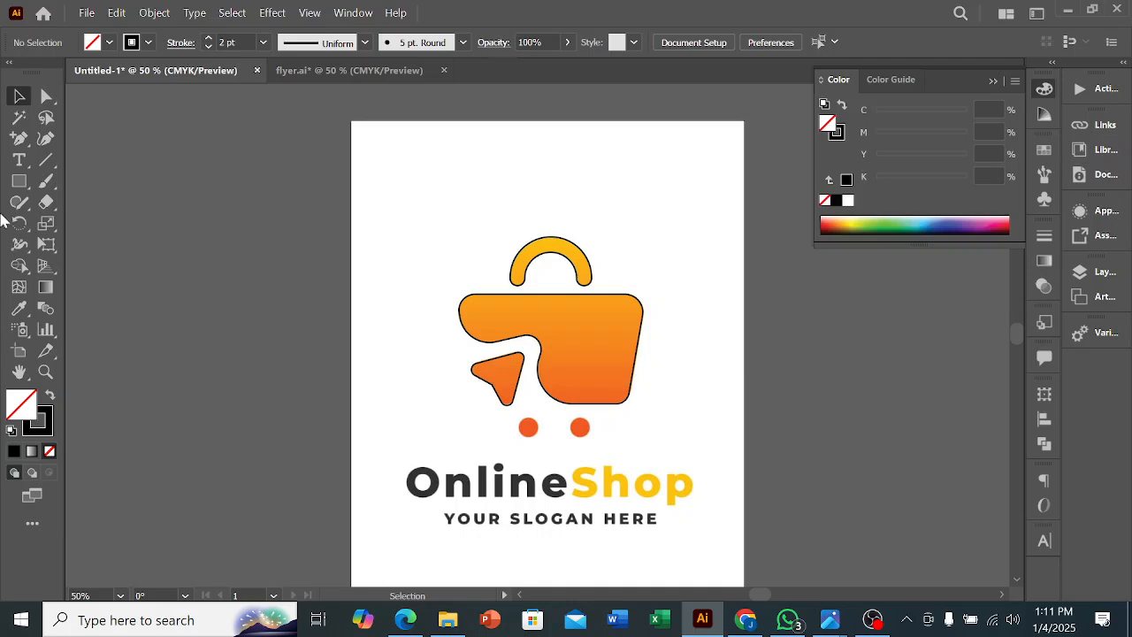
pyautogui.click(18, 180)
pyautogui.moveTo(414, 174); pyautogui.dragTo(435, 195)
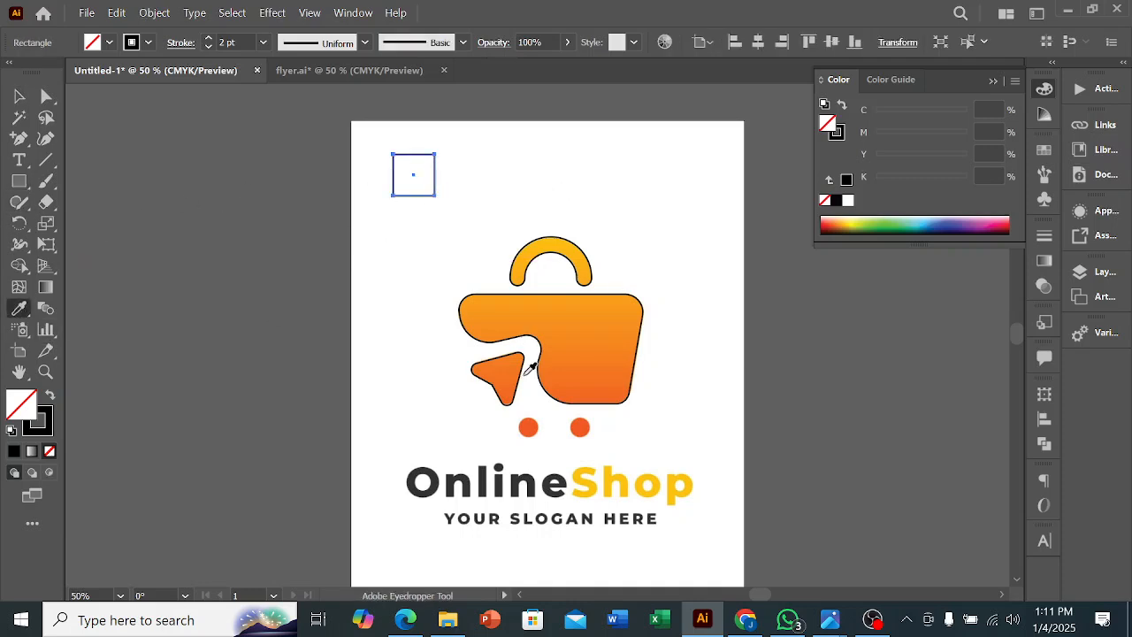
pyautogui.scroll(3, 586, 384)
pyautogui.click(584, 405)
# Duplicate the orange square directly beside itself and fill the copy with the yellow-orange sampled from the bag handle.
pyautogui.scroll(-4, 578, 392)
pyautogui.press('v')
pyautogui.click(235, 222)
pyautogui.moveTo(478, 265); pyautogui.dragTo(508, 272)
pyautogui.press('i')
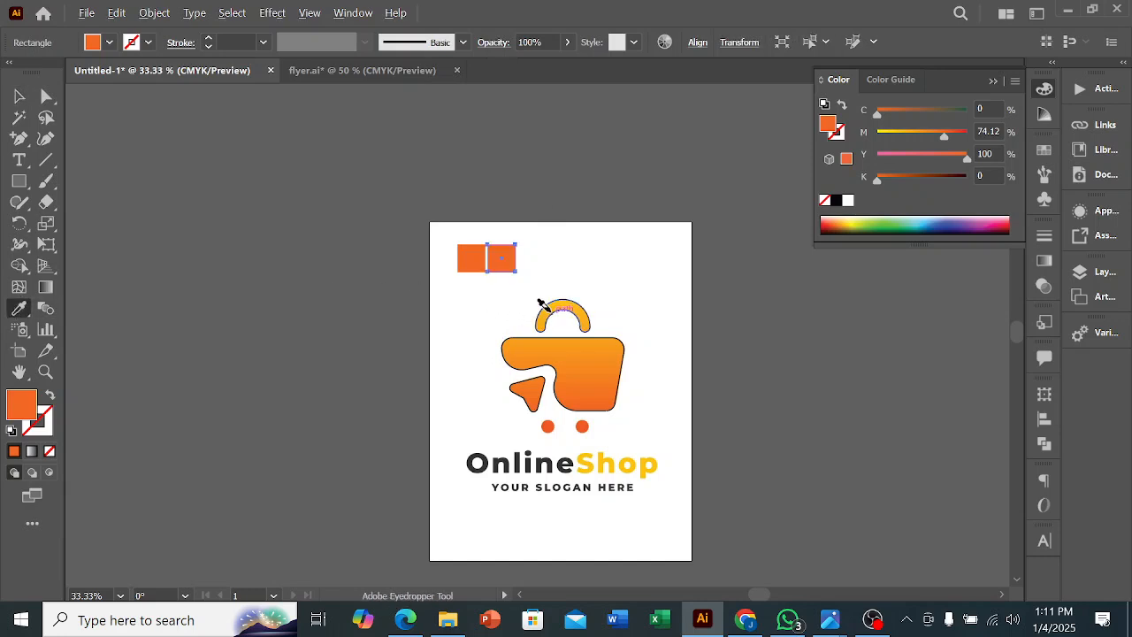
pyautogui.scroll(1, 555, 303)
pyautogui.click(556, 303)
pyautogui.click(19, 96)
pyautogui.click(509, 315)
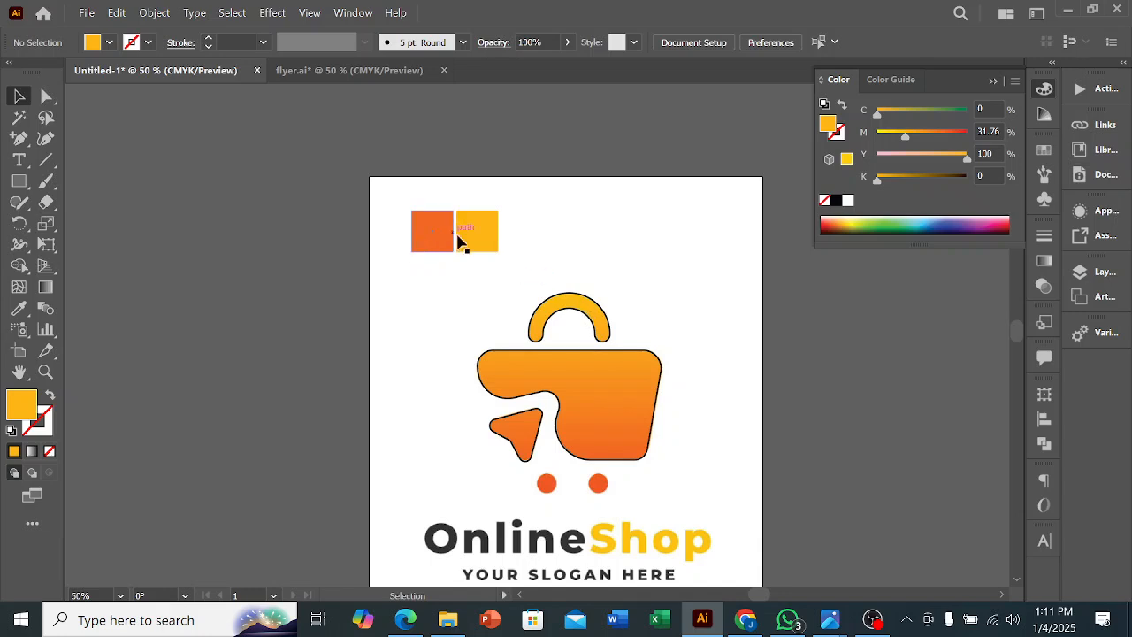
# Add a rectangle beneath the two colour squares, spanning their combined width, and apply a linear gradient fill to it.
pyautogui.moveTo(473, 251); pyautogui.dragTo(499, 283)
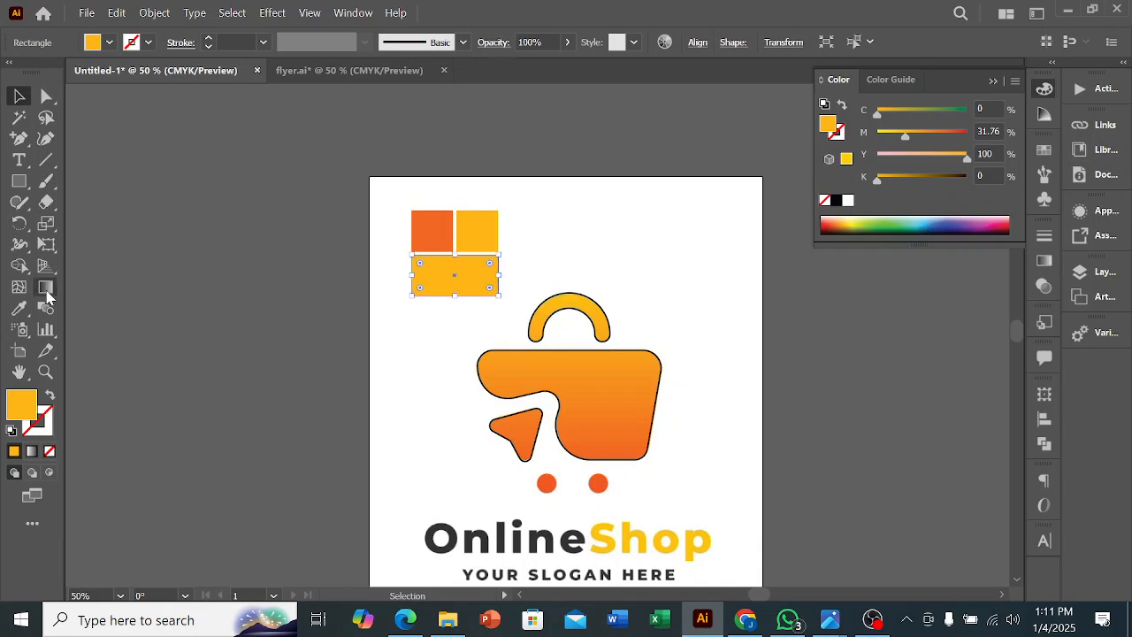
pyautogui.click(47, 294)
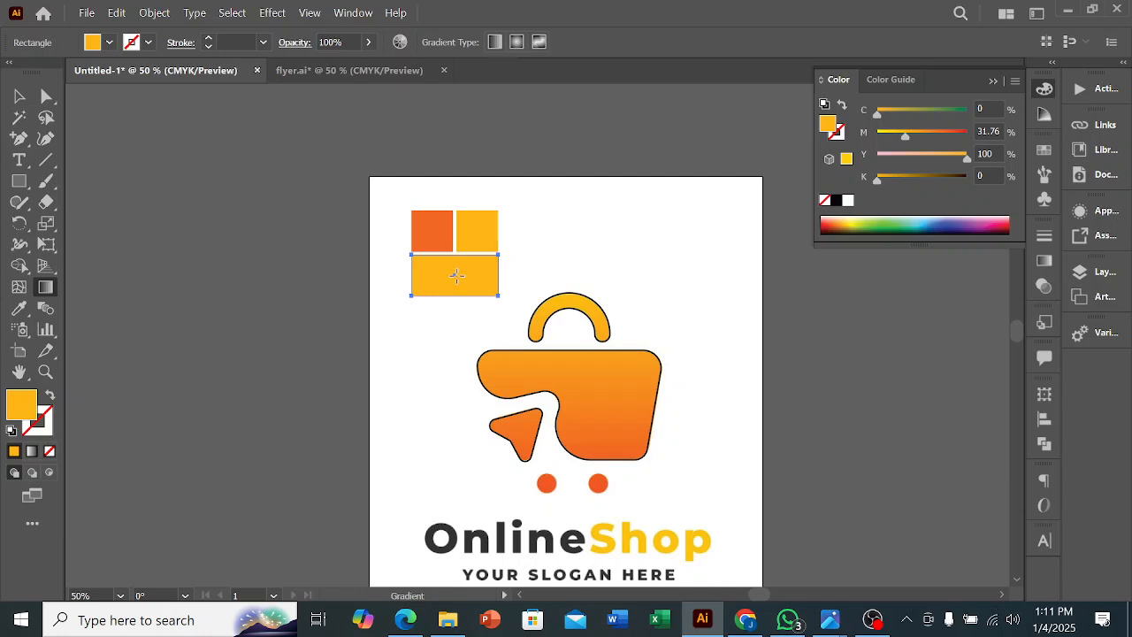
pyautogui.click(456, 275)
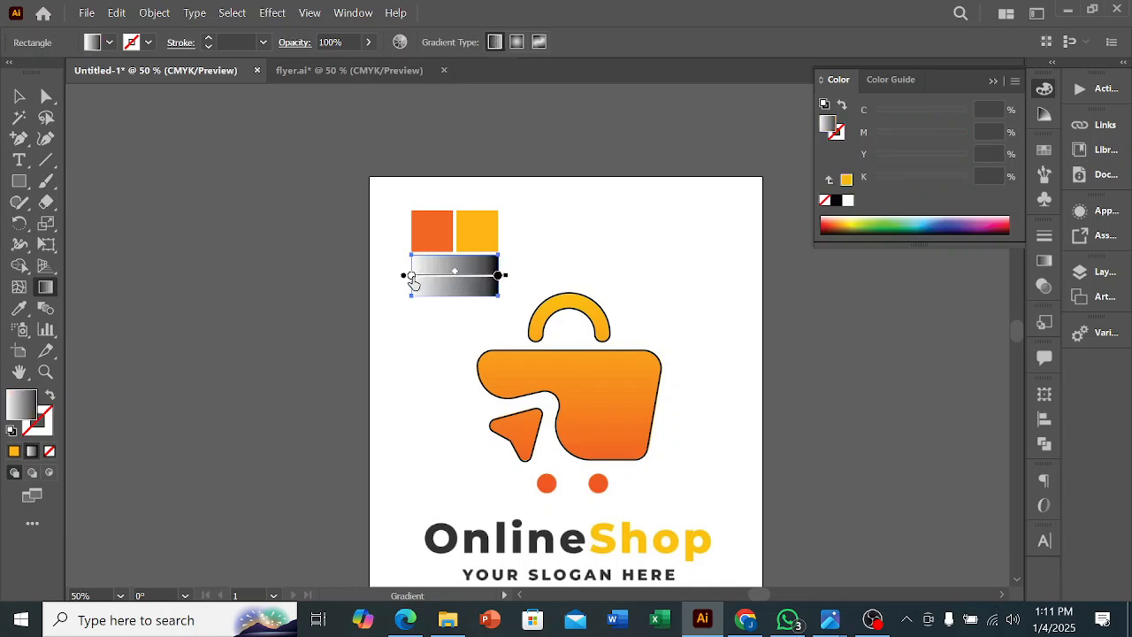
pyautogui.scroll(2, 462, 275)
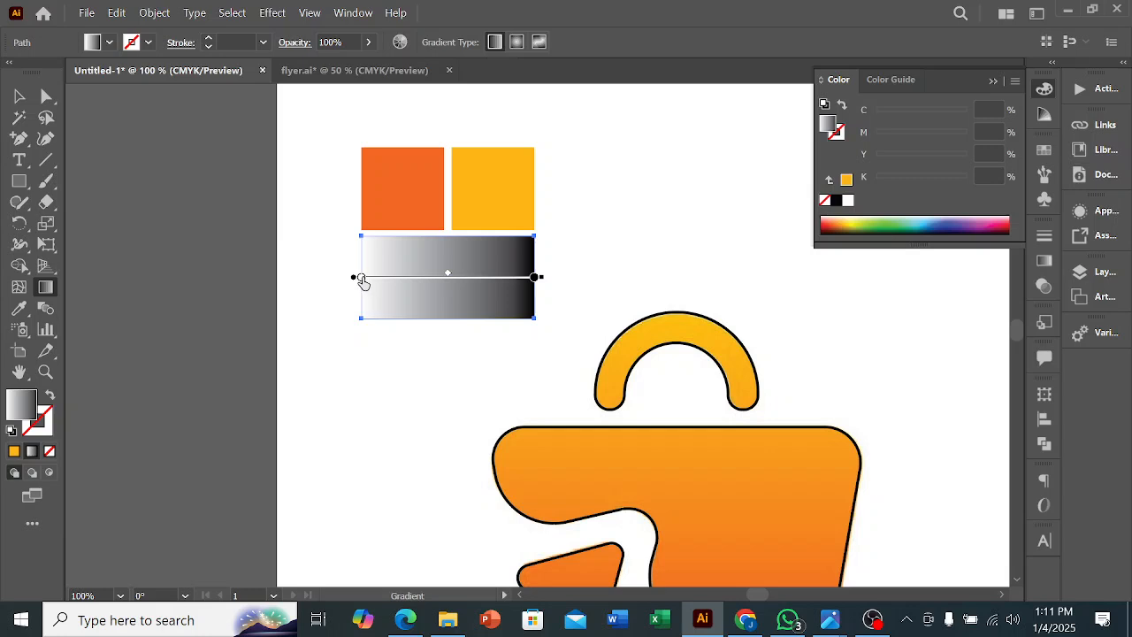
# Set the gradient's start stop to the square's orange and its end stop to the neighbouring yellow-orange, then deselect the rectangle.
pyautogui.doubleClick(361, 278)
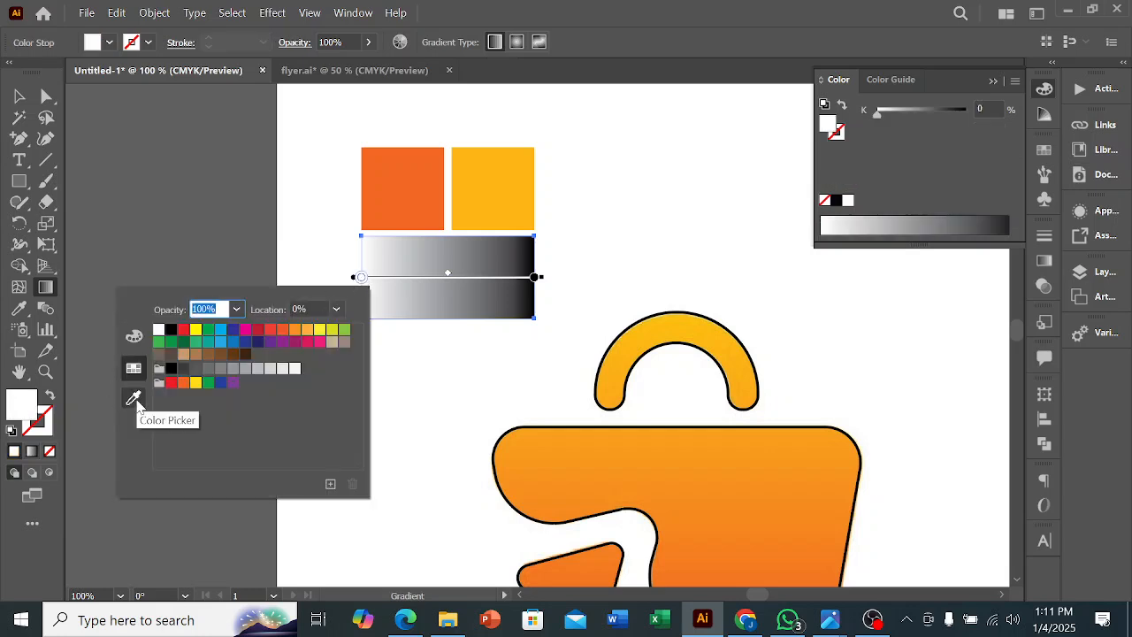
pyautogui.click(134, 400)
pyautogui.click(410, 185)
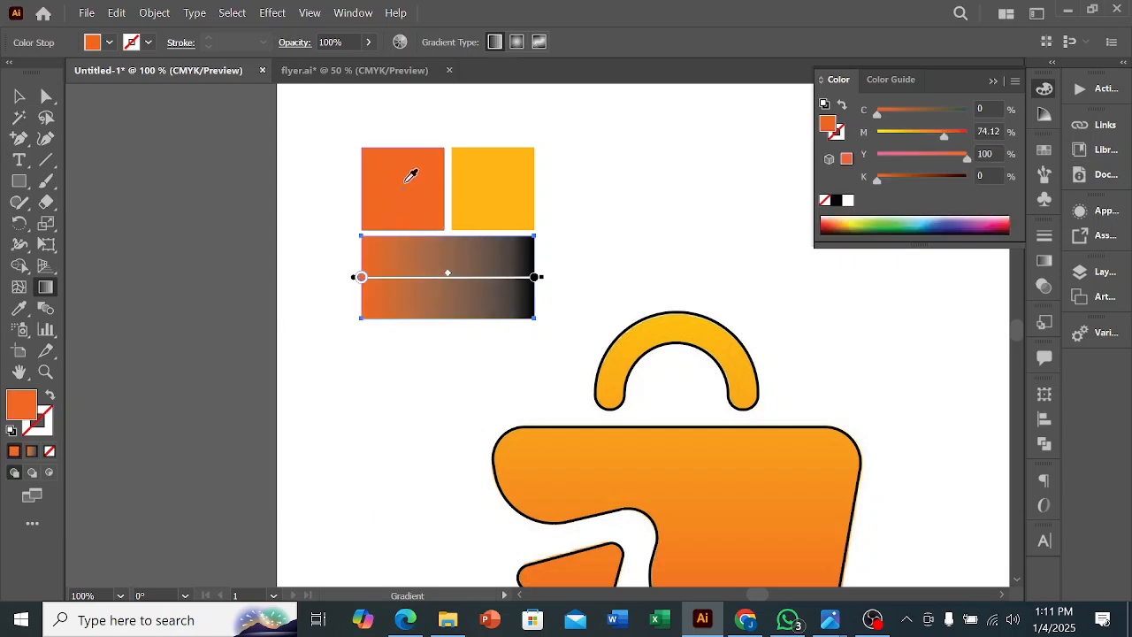
pyautogui.doubleClick(534, 278)
pyautogui.press('Escape')
pyautogui.click(516, 194)
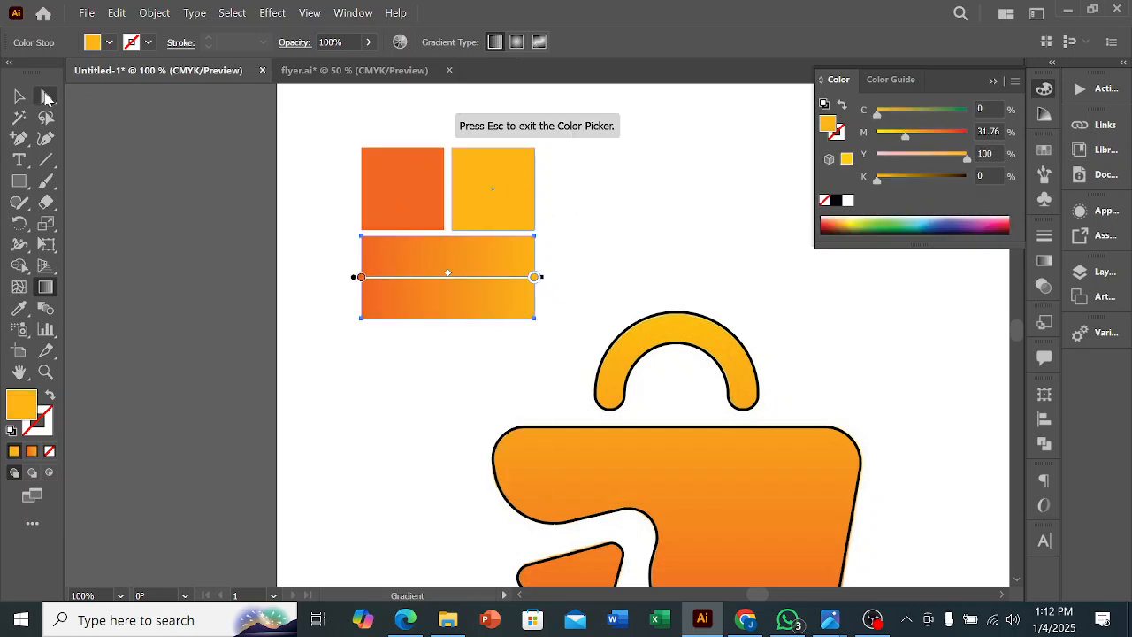
pyautogui.click(19, 96)
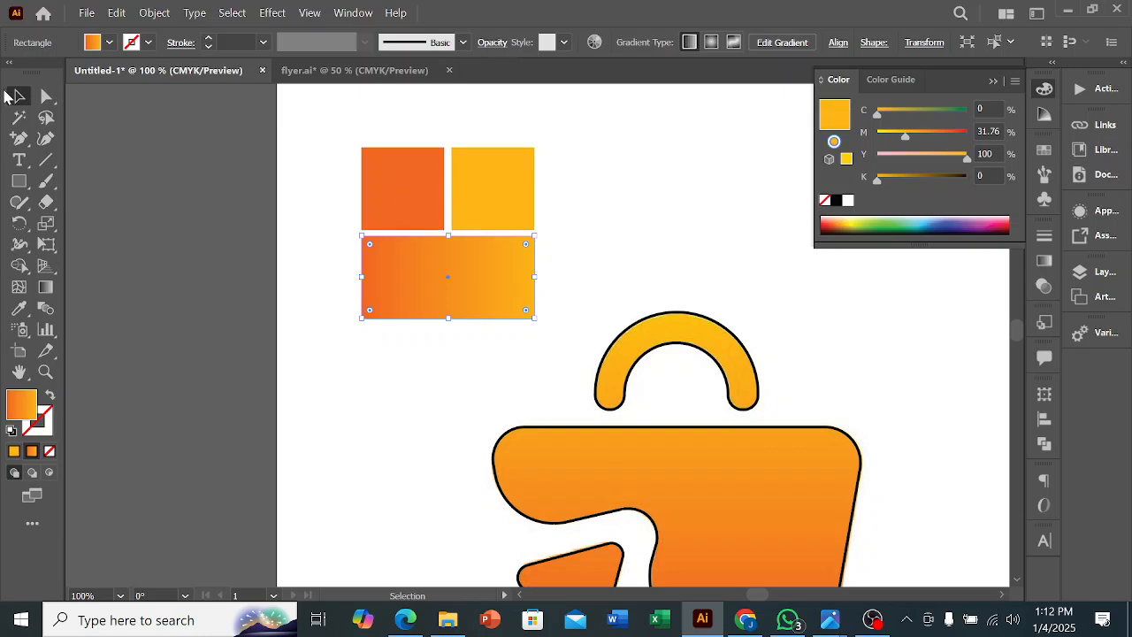
pyautogui.scroll(-2, 381, 293)
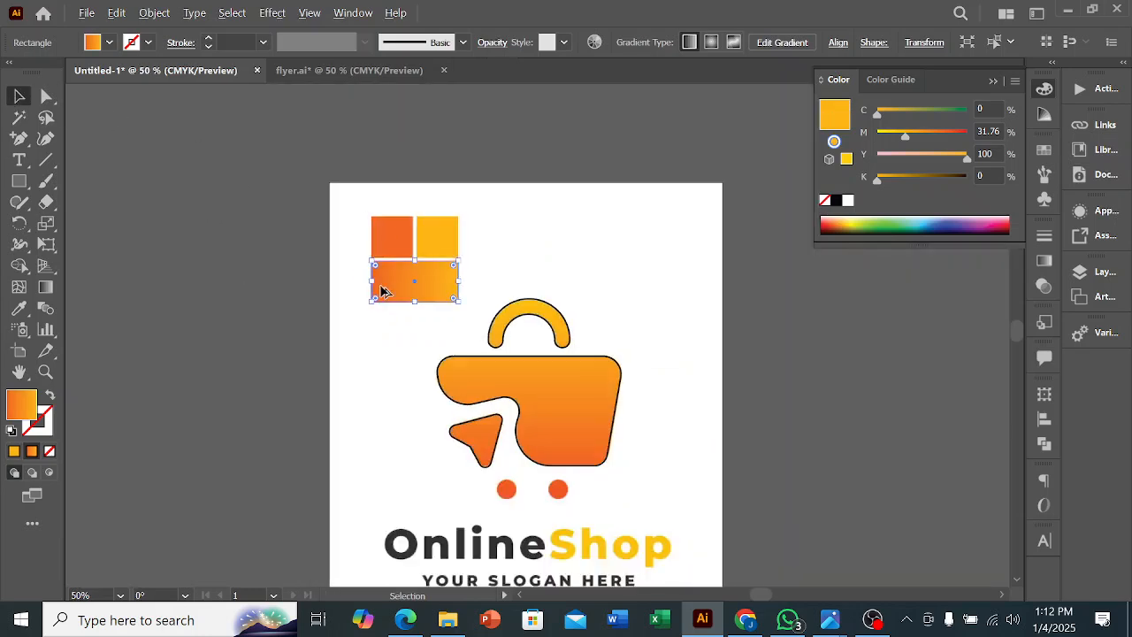
pyautogui.click(381, 357)
# Fill the traced bag outline with the orange-to-yellow gradient sampled from the rectangle, replacing its black stroke.
pyautogui.click(586, 359)
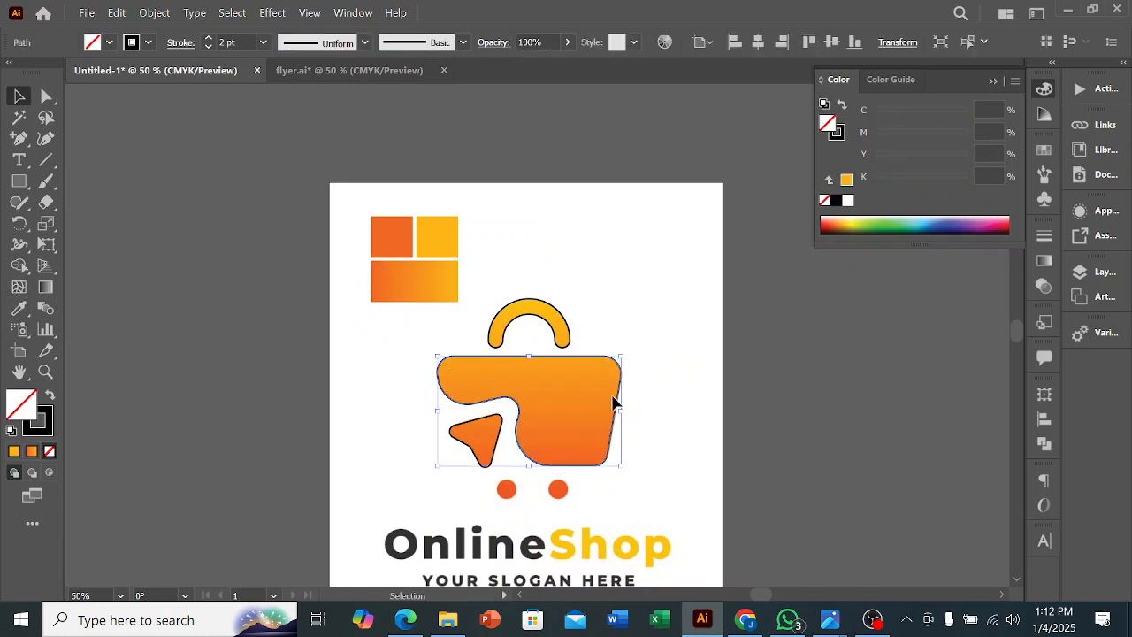
pyautogui.scroll(3, 615, 399)
pyautogui.scroll(-2, 617, 399)
pyautogui.click(19, 308)
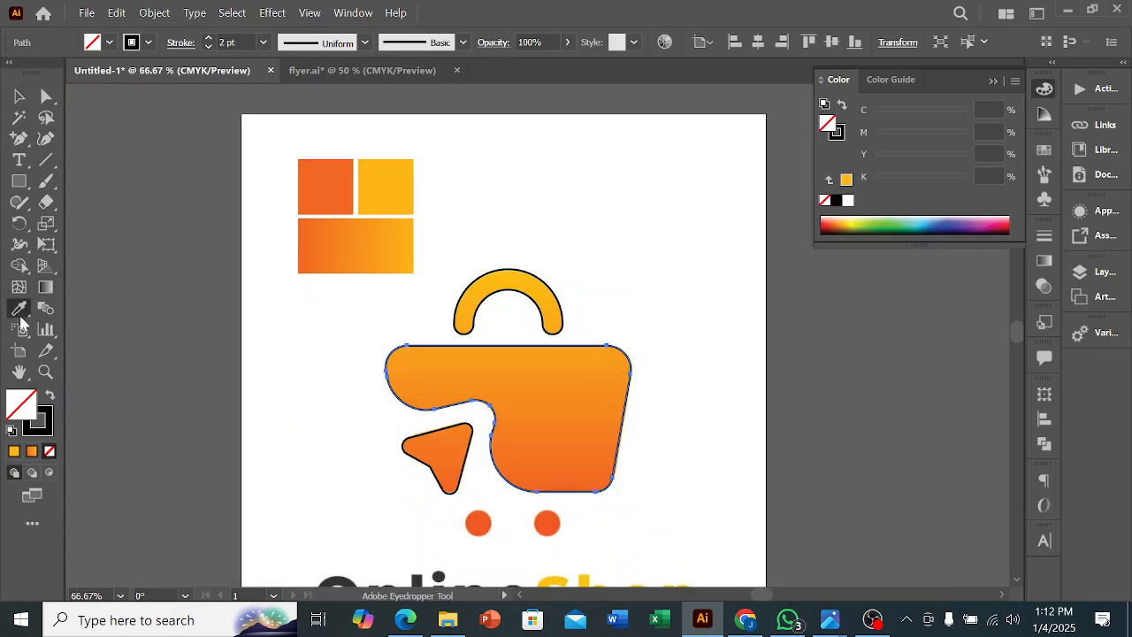
pyautogui.click(355, 248)
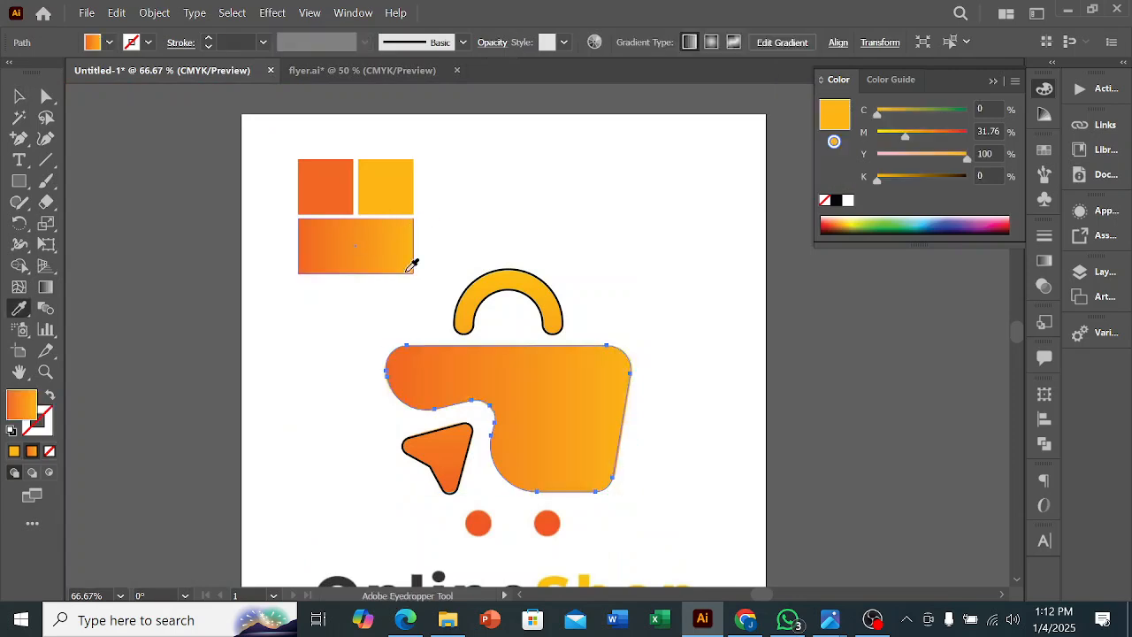
pyautogui.click(19, 97)
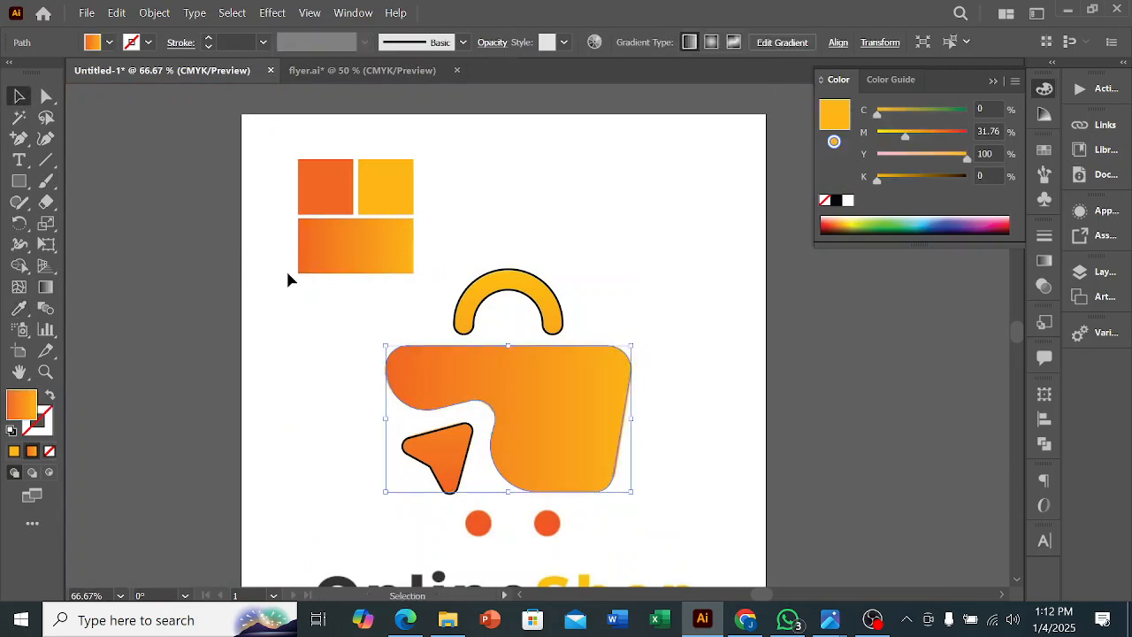
pyautogui.scroll(-2, 594, 356)
pyautogui.scroll(2, 614, 353)
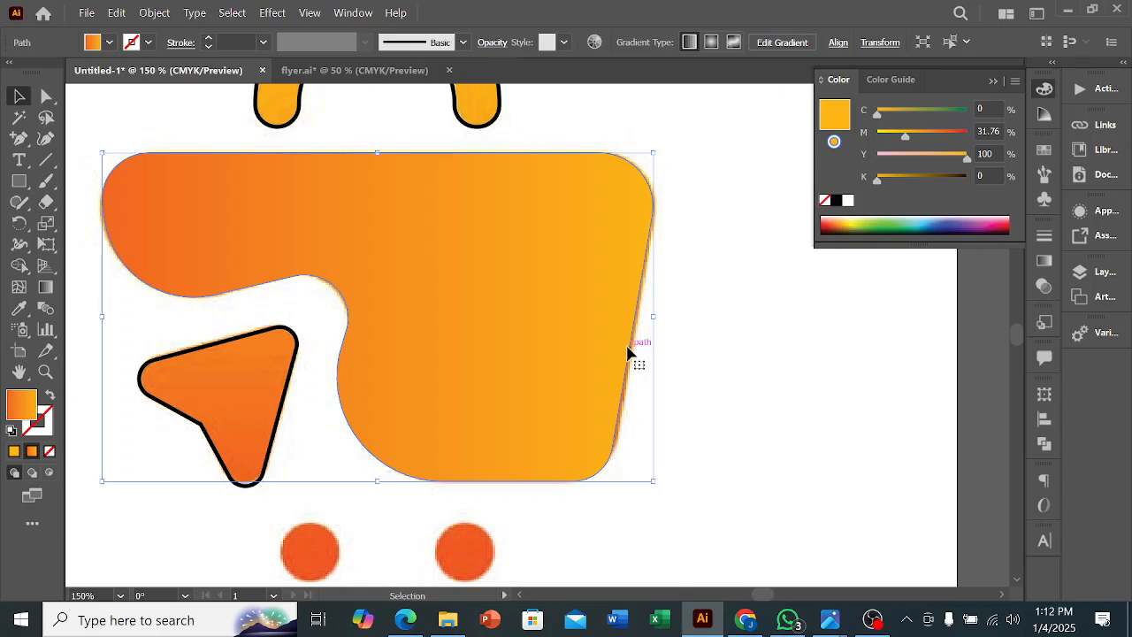
pyautogui.scroll(-2, 634, 353)
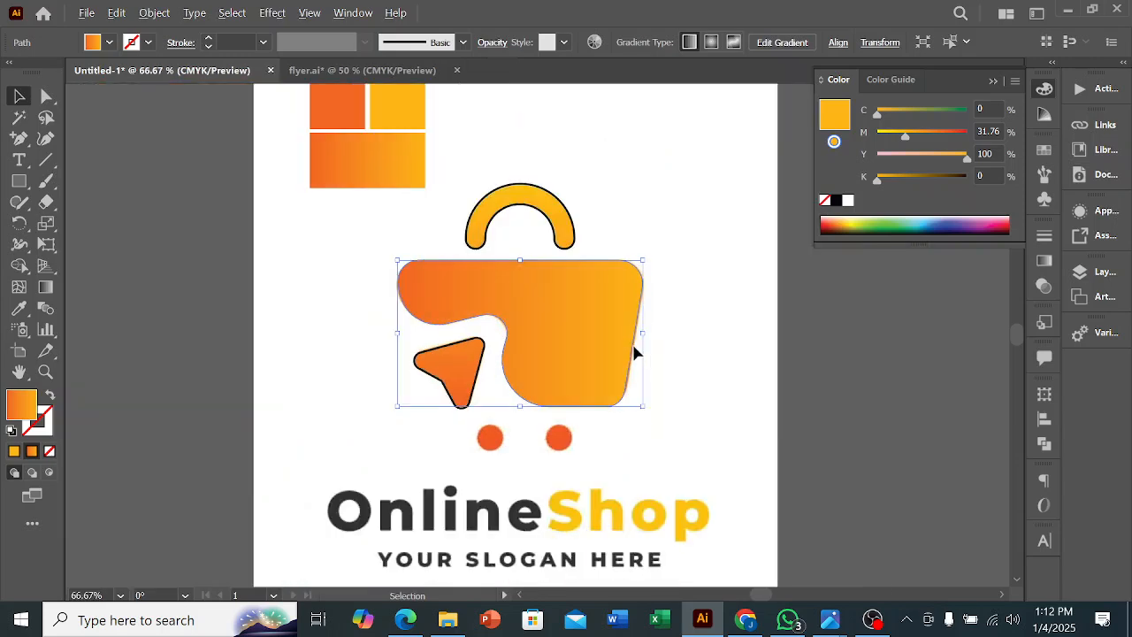
# Fill the arrow outline with the rectangle's gradient and shift the gradient slightly toward the bag.
pyautogui.click(440, 350)
pyautogui.click(442, 355)
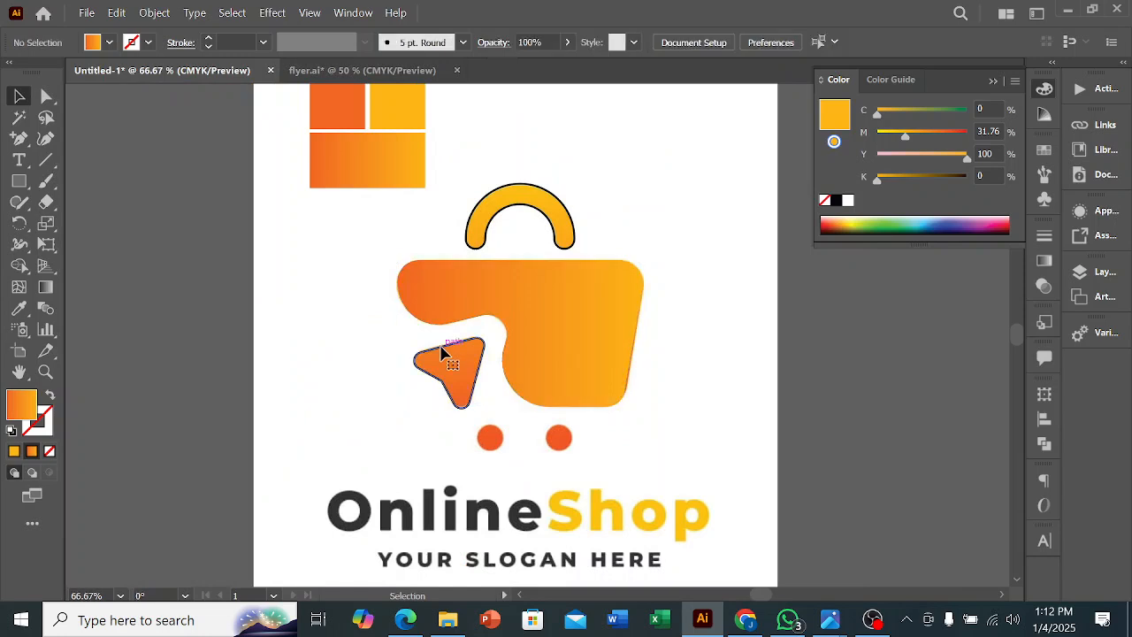
pyautogui.click(19, 308)
pyautogui.click(344, 158)
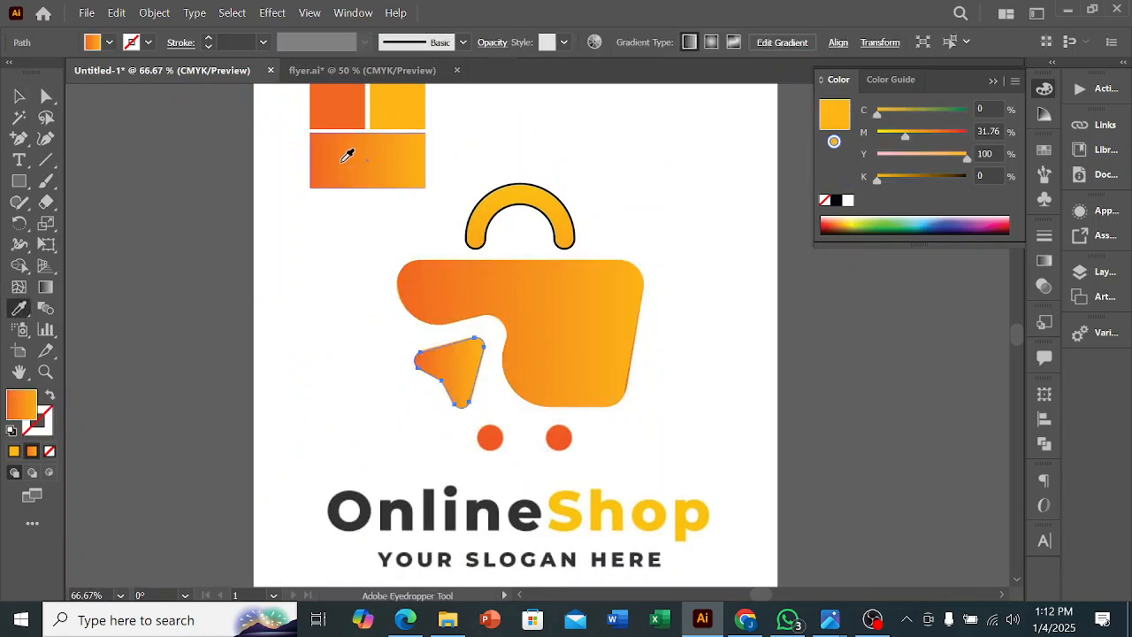
pyautogui.click(46, 289)
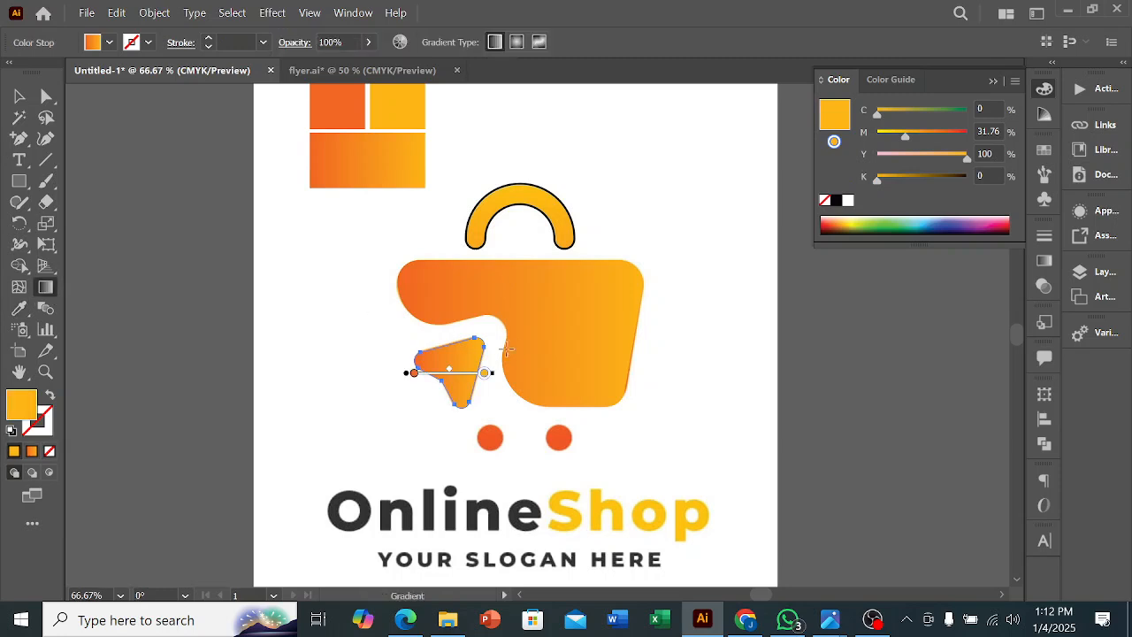
pyautogui.moveTo(451, 373)
pyautogui.mouseDown()
pyautogui.moveTo(372, 372)
pyautogui.moveTo(475, 386)
pyautogui.mouseUp()
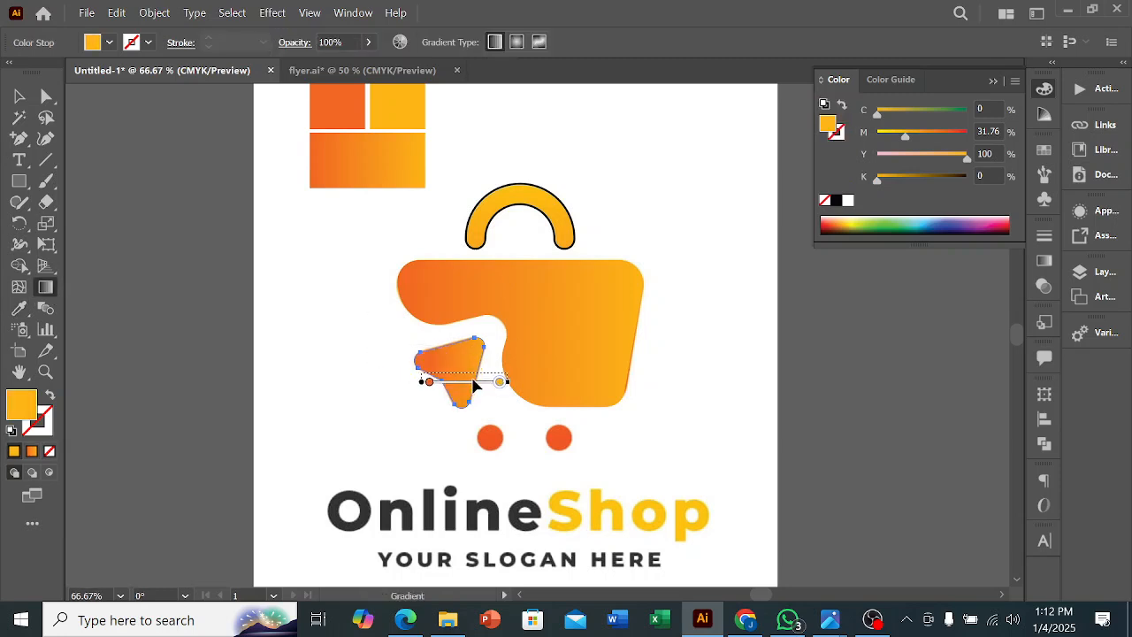
pyautogui.click(20, 95)
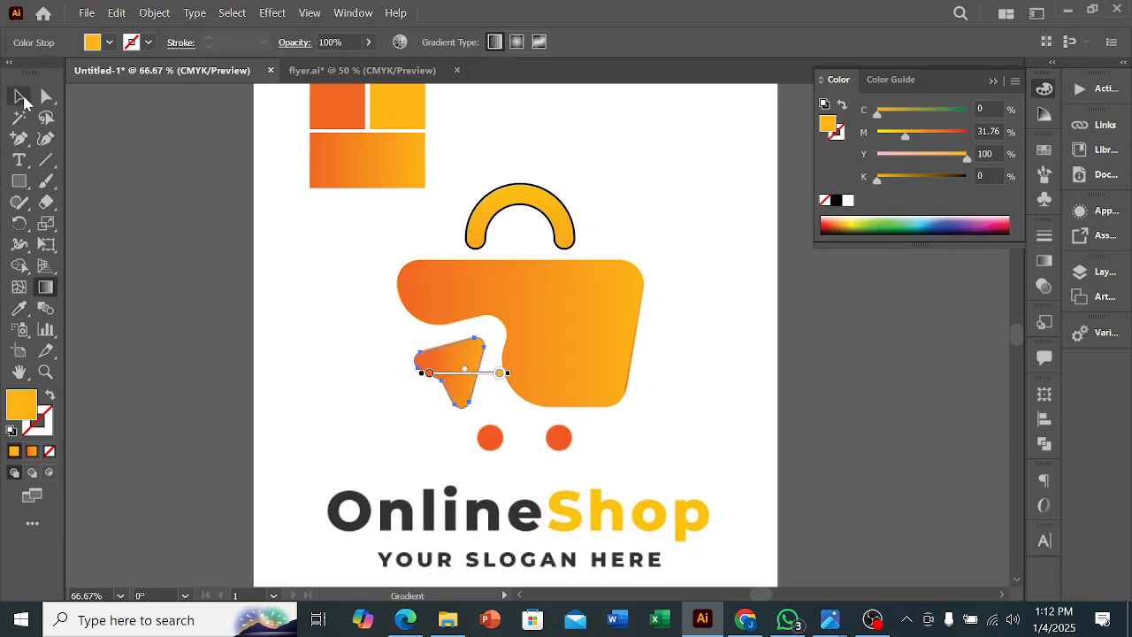
pyautogui.click(276, 266)
# Fill the traced handle with the yellow-orange sampled from the reference handle and deselect it.
pyautogui.click(574, 219)
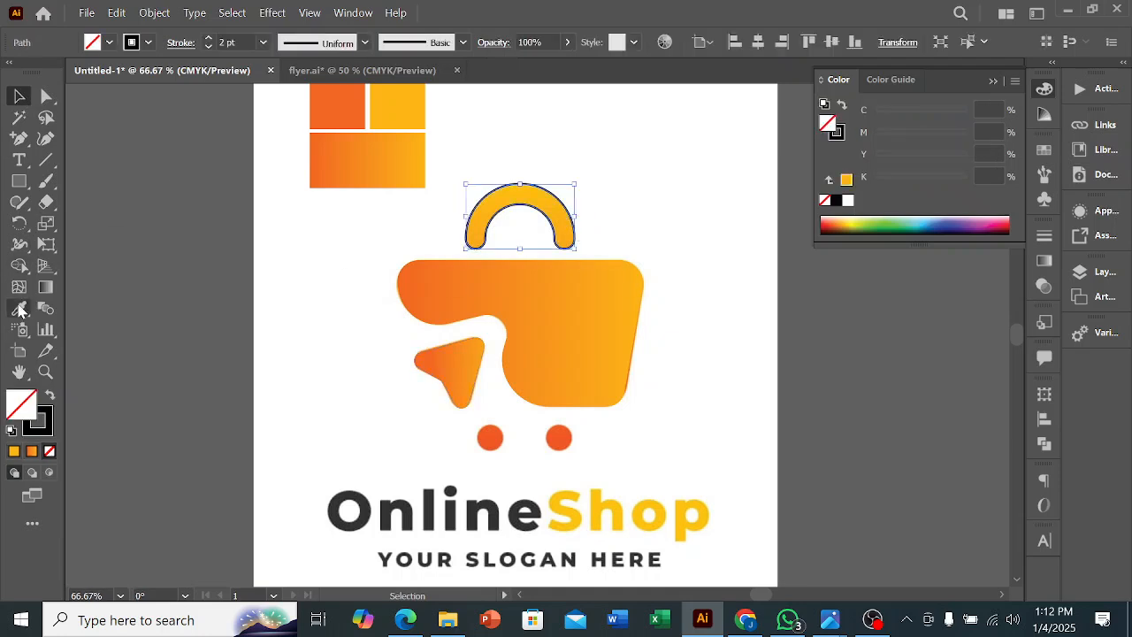
pyautogui.click(19, 308)
pyautogui.click(497, 202)
pyautogui.click(19, 96)
pyautogui.click(114, 207)
# Draw a circle over the reference's left wheel and fill it with the red-orange sampled from the right wheel.
pyautogui.scroll(-1, 486, 290)
pyautogui.scroll(-3, 487, 291)
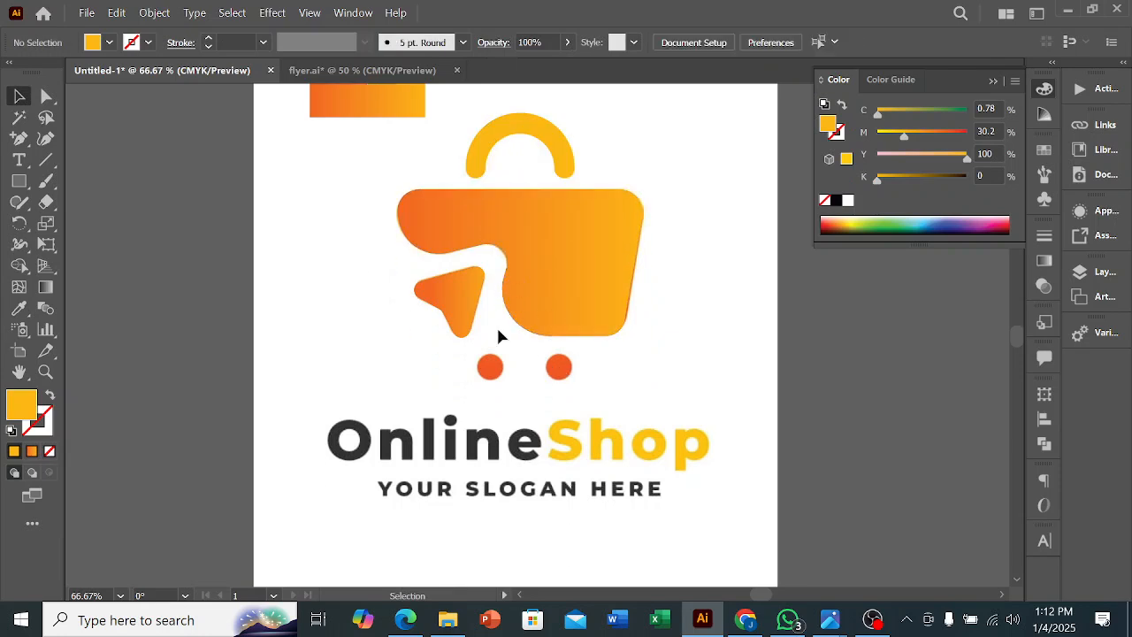
pyautogui.moveTo(19, 181); pyautogui.dragTo(89, 224)
pyautogui.hotkey('ctrl', '+')
pyautogui.hotkey('ctrl', '+')
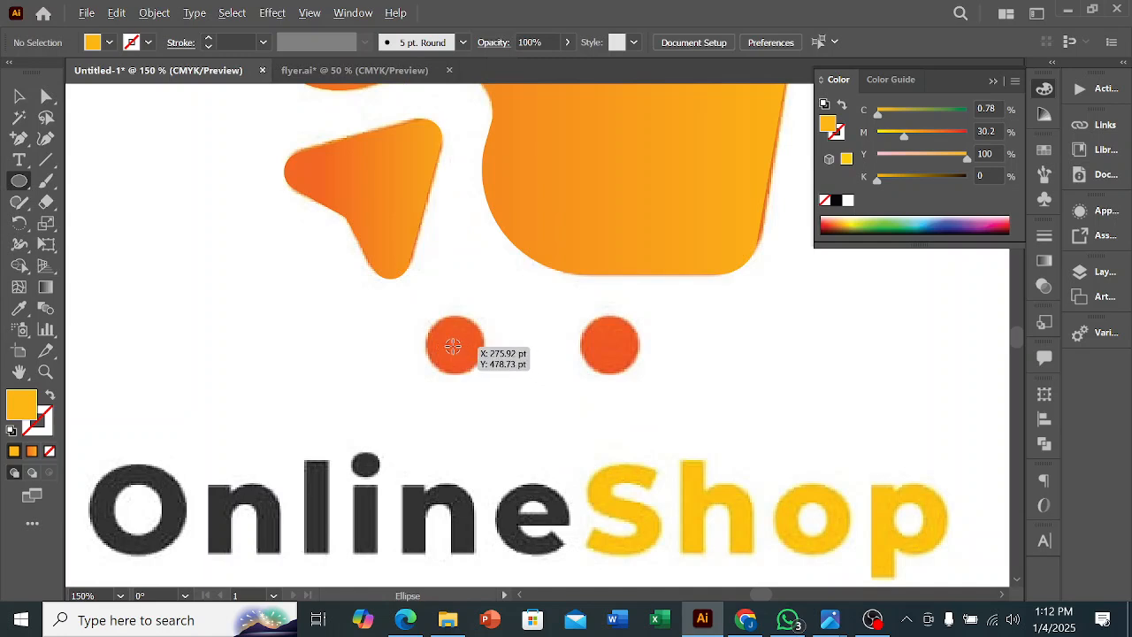
pyautogui.moveTo(452, 343); pyautogui.dragTo(488, 374)
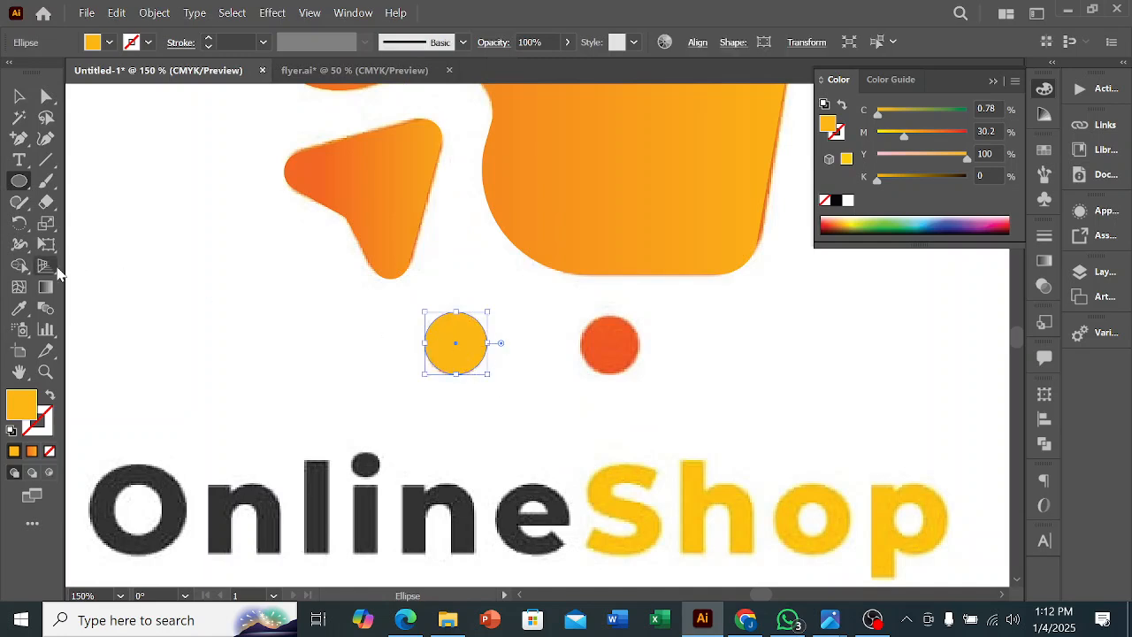
pyautogui.click(19, 308)
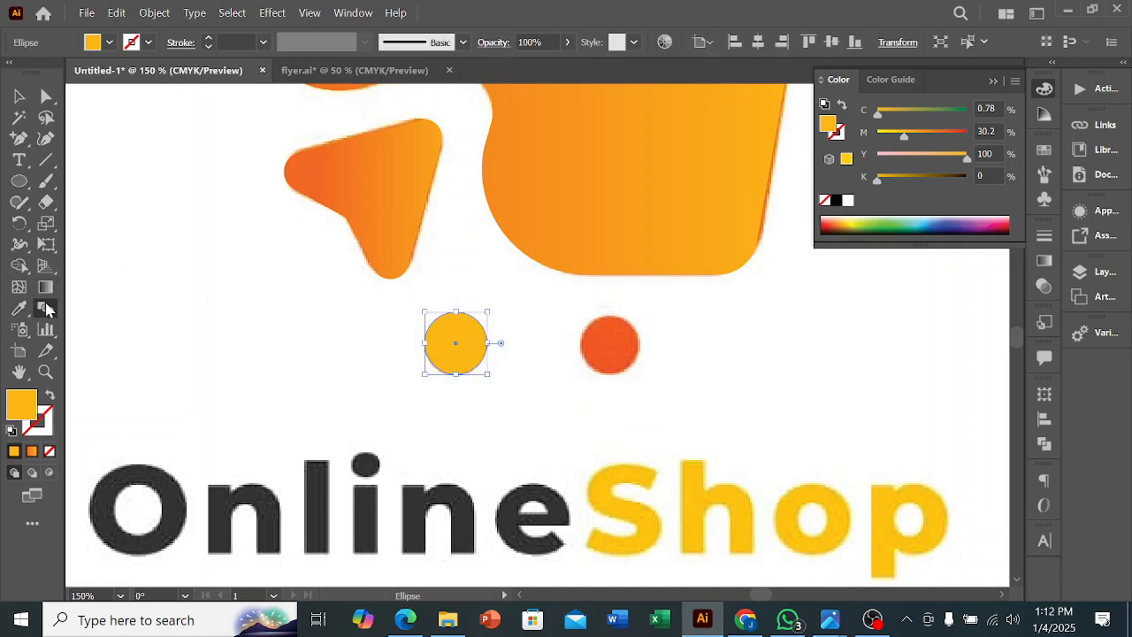
pyautogui.click(625, 366)
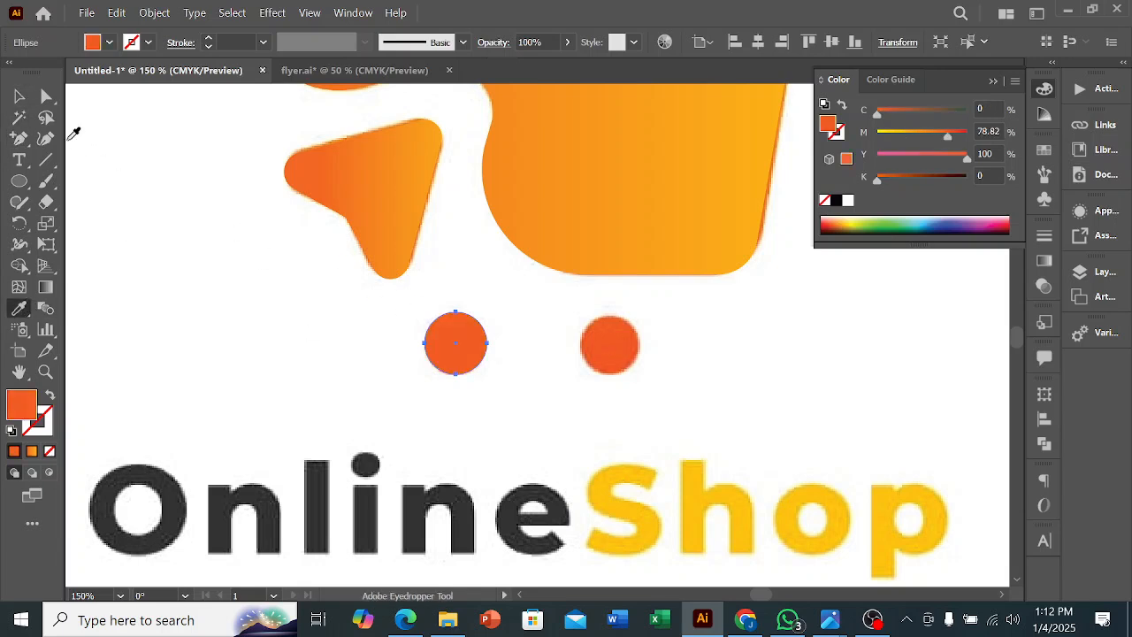
# Duplicate the wheel circle level onto the reference's right wheel.
pyautogui.click(18, 95)
pyautogui.moveTo(461, 362); pyautogui.dragTo(615, 380)
pyautogui.keyDown('shift'); pyautogui.click(445, 351); pyautogui.keyUp('shift')
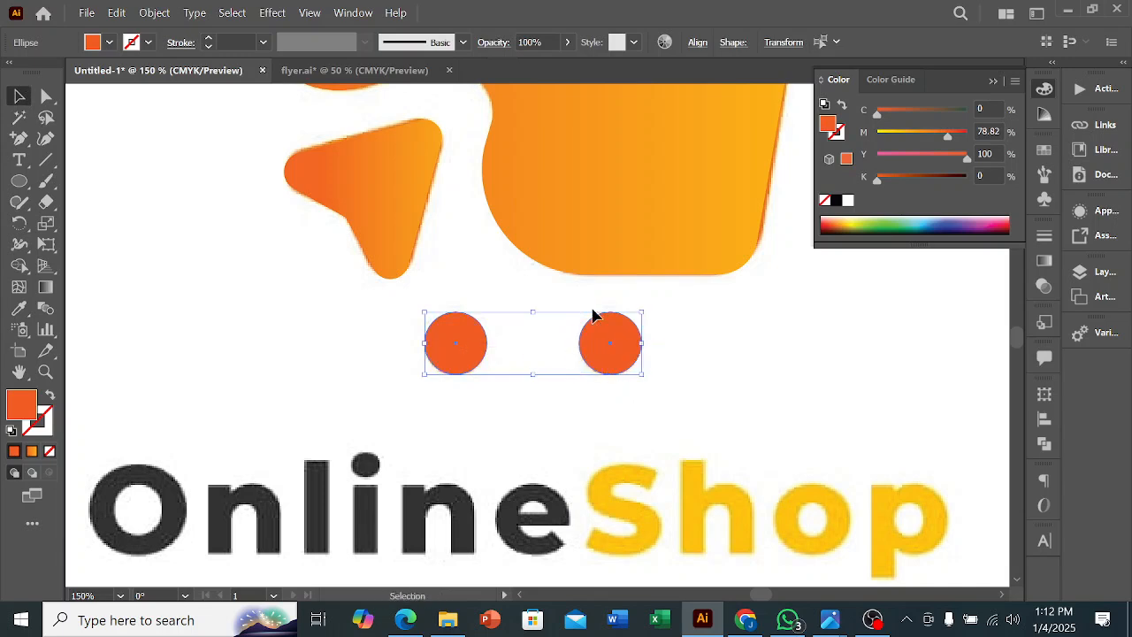
pyautogui.click(697, 42)
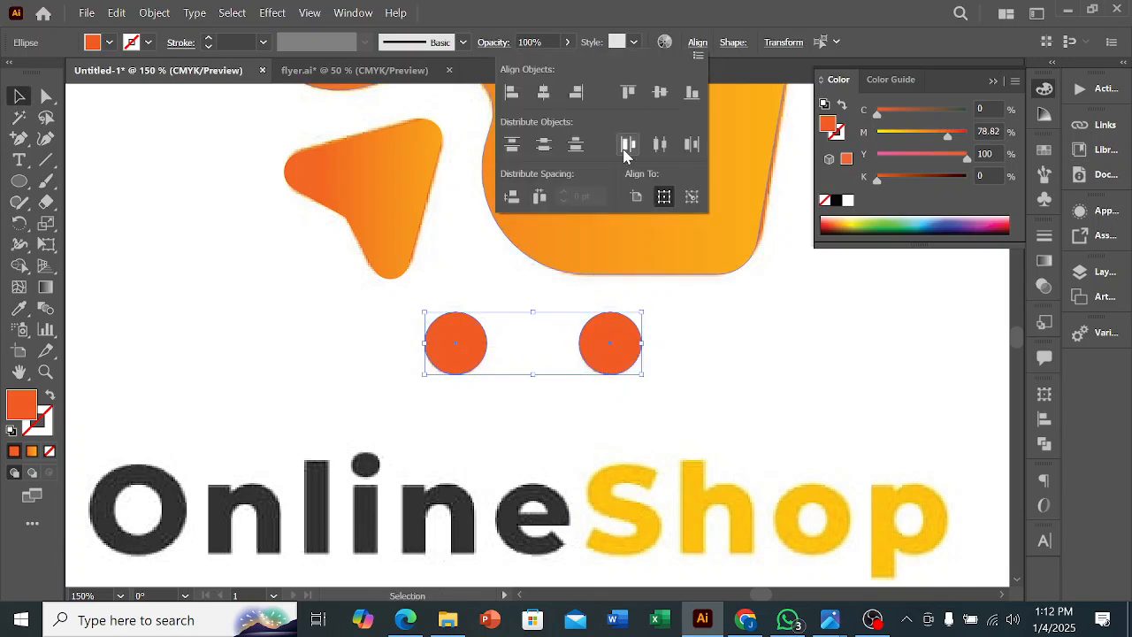
pyautogui.click(595, 232)
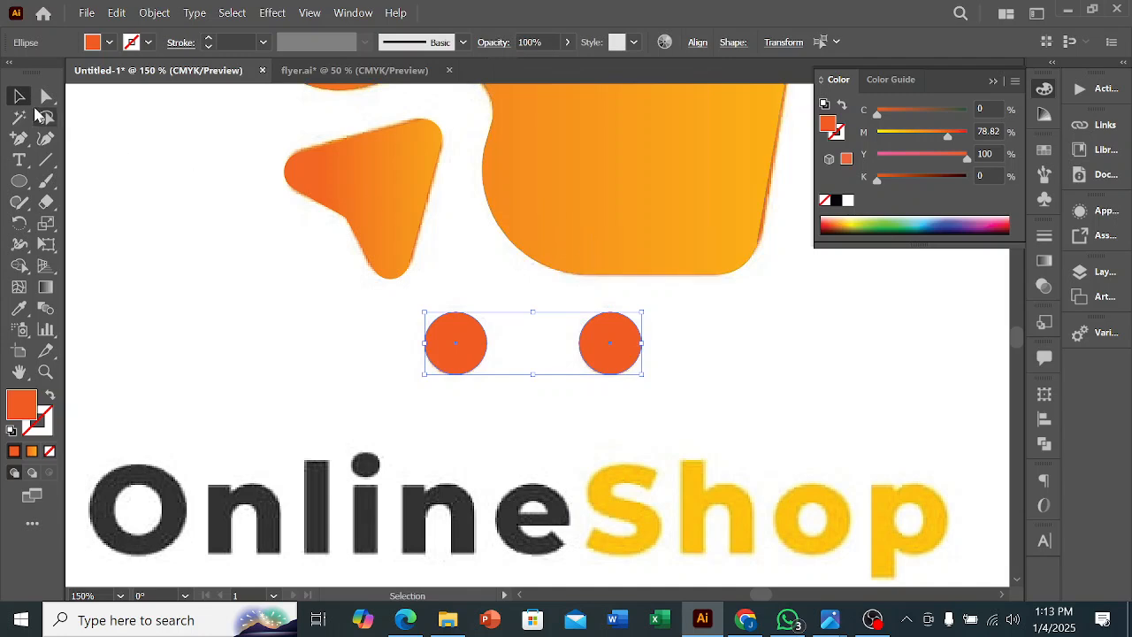
pyautogui.click(198, 225)
# Group the handle, bag, arrow and both wheel circles, and deselect the group.
pyautogui.scroll(-2, 367, 281)
pyautogui.scroll(-3, 368, 288)
pyautogui.moveTo(545, 321); pyautogui.dragTo(324, 119)
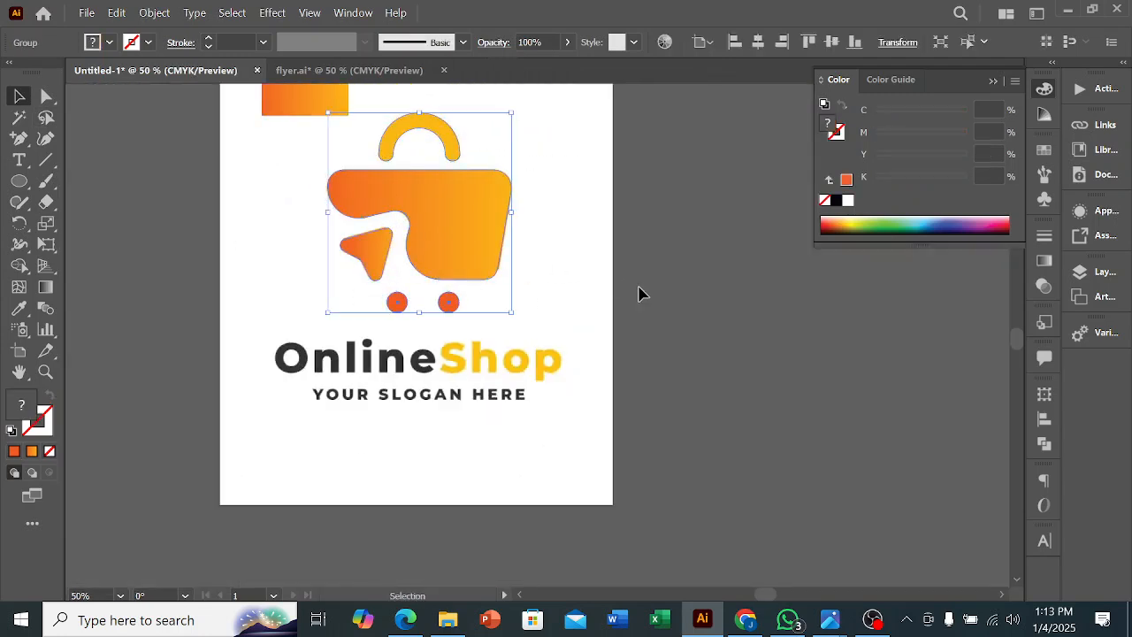
pyautogui.click(916, 331)
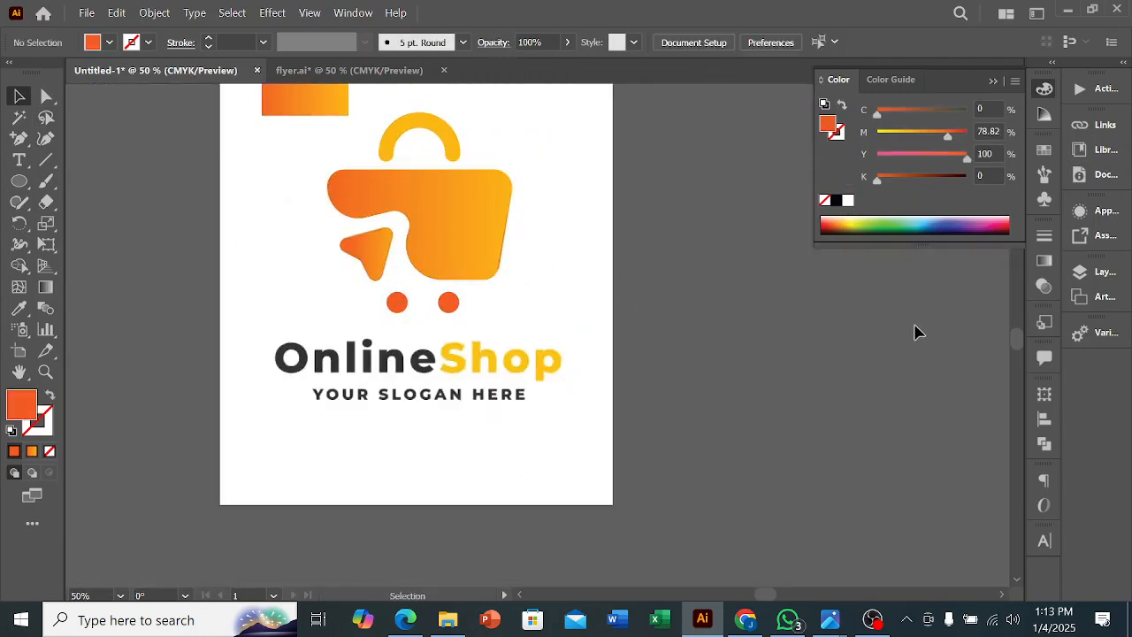
# Add the point text "OnlineShop" over the reference wordmark and scale it up to the reference's width.
pyautogui.click(19, 159)
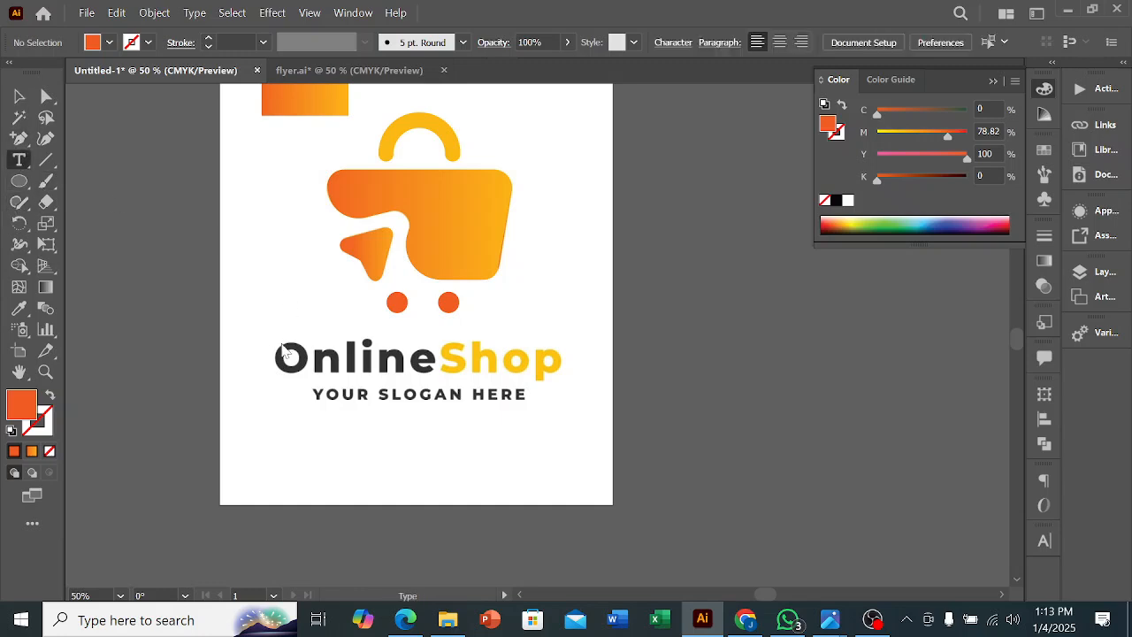
pyautogui.click(268, 351)
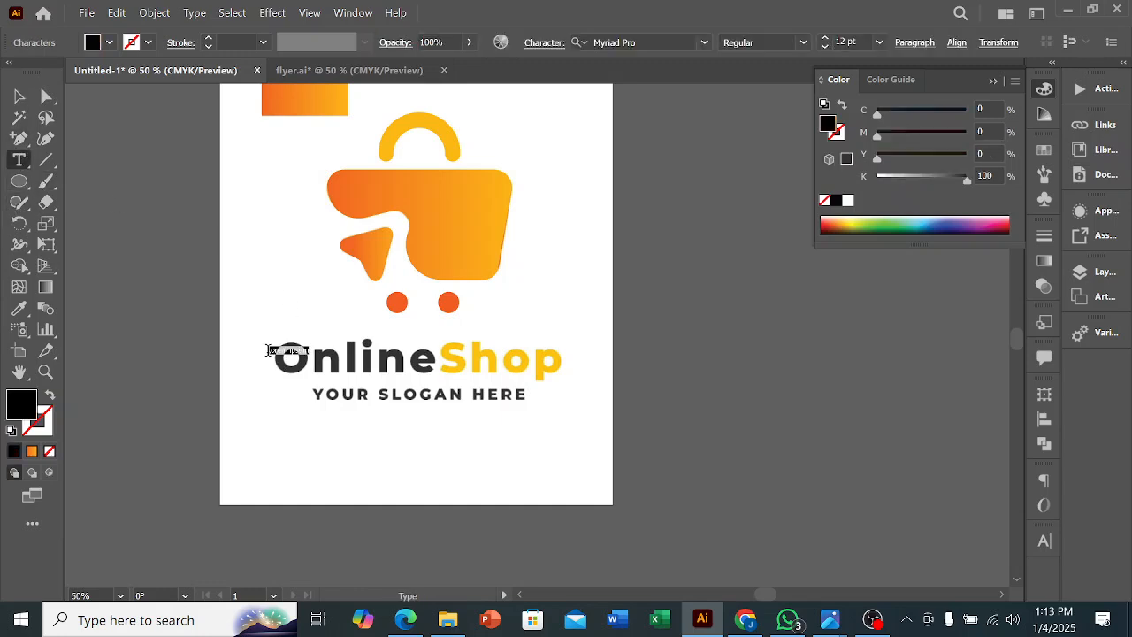
pyautogui.press('BackSpace')
pyautogui.click(19, 95)
pyautogui.scroll(2, 331, 367)
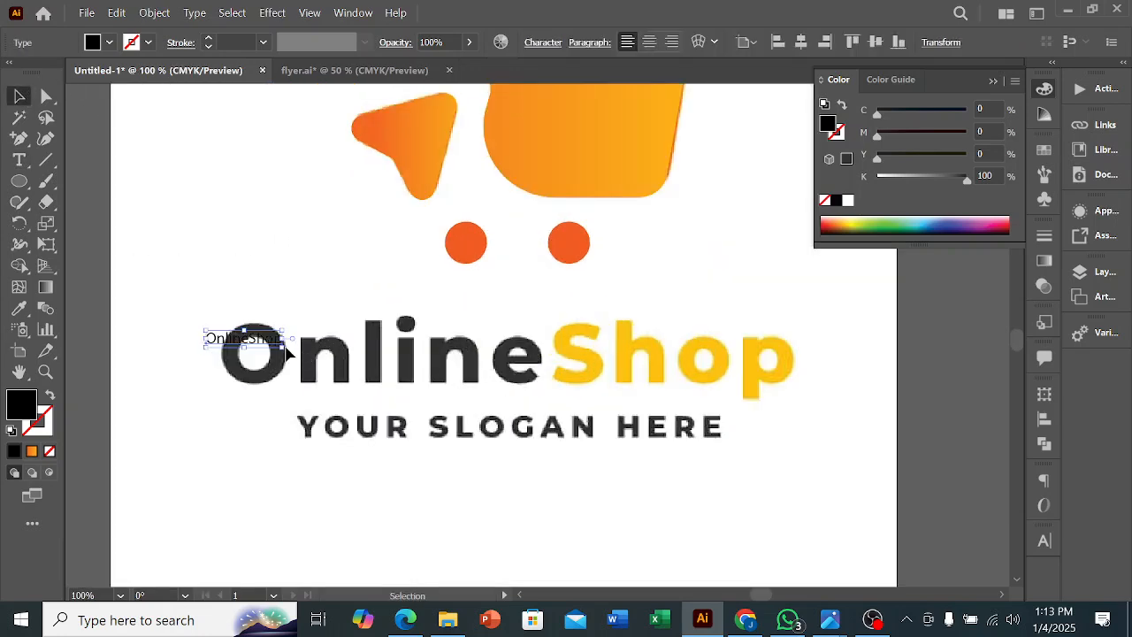
pyautogui.moveTo(285, 346); pyautogui.dragTo(794, 358)
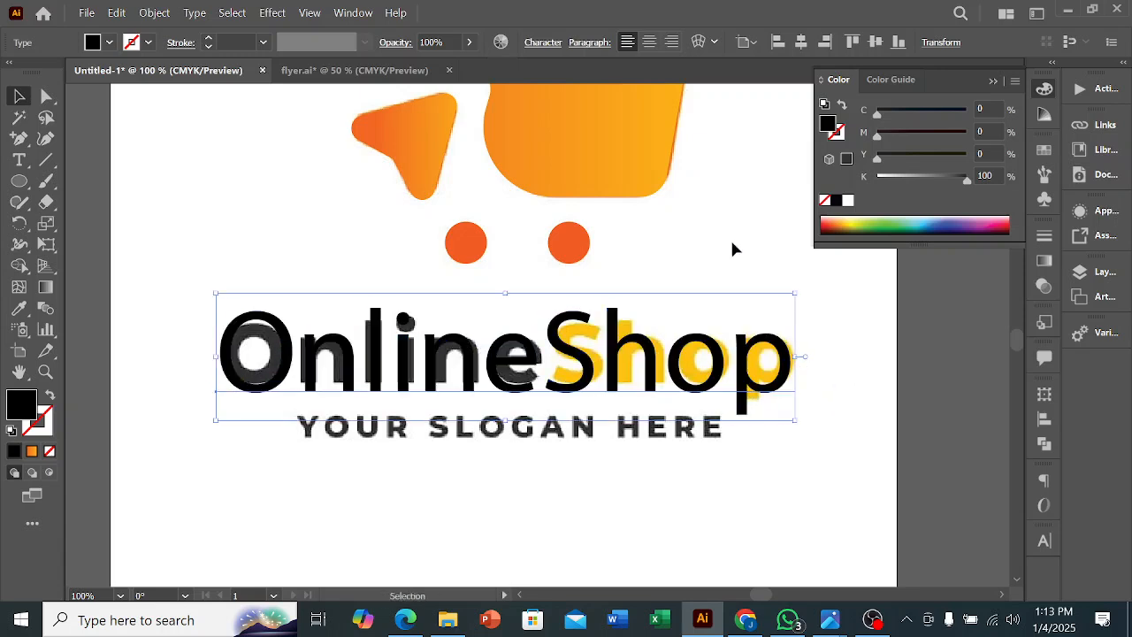
# Set the "OnlineShop" text to Arial Bold, resize it to the reference wordmark's width, and deselect it.
pyautogui.click(539, 42)
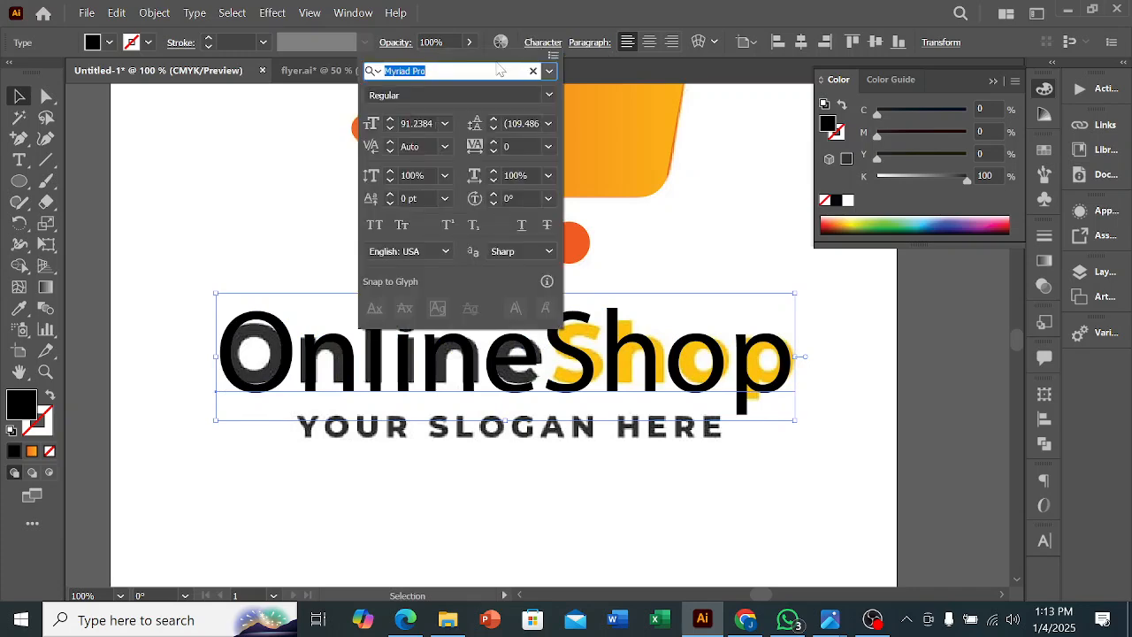
pyautogui.write('arial')
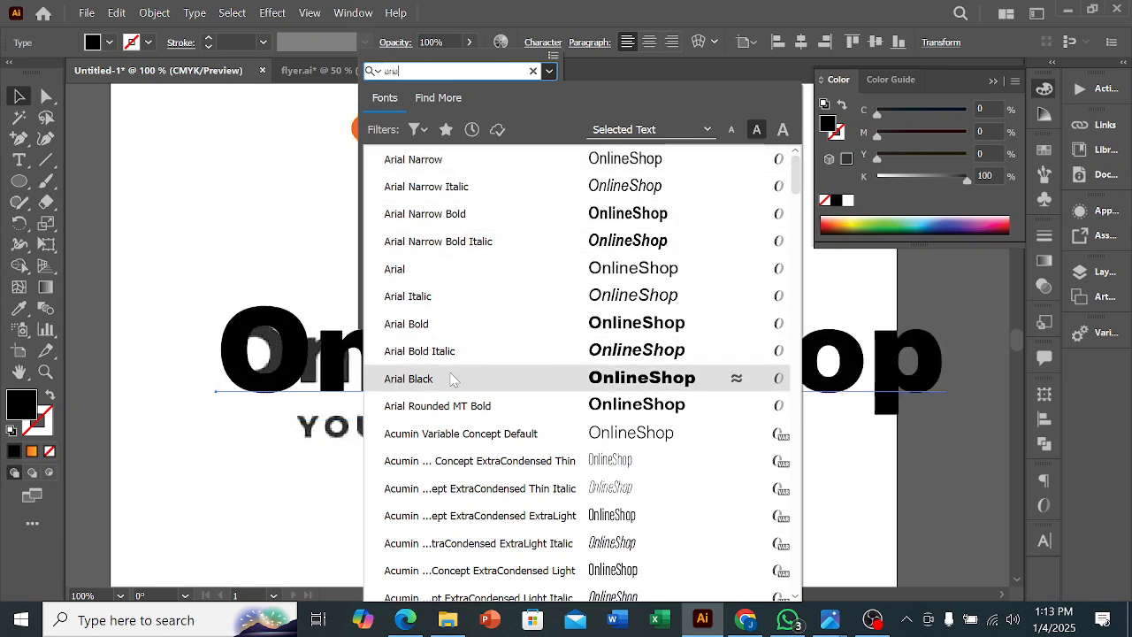
pyautogui.click(424, 324)
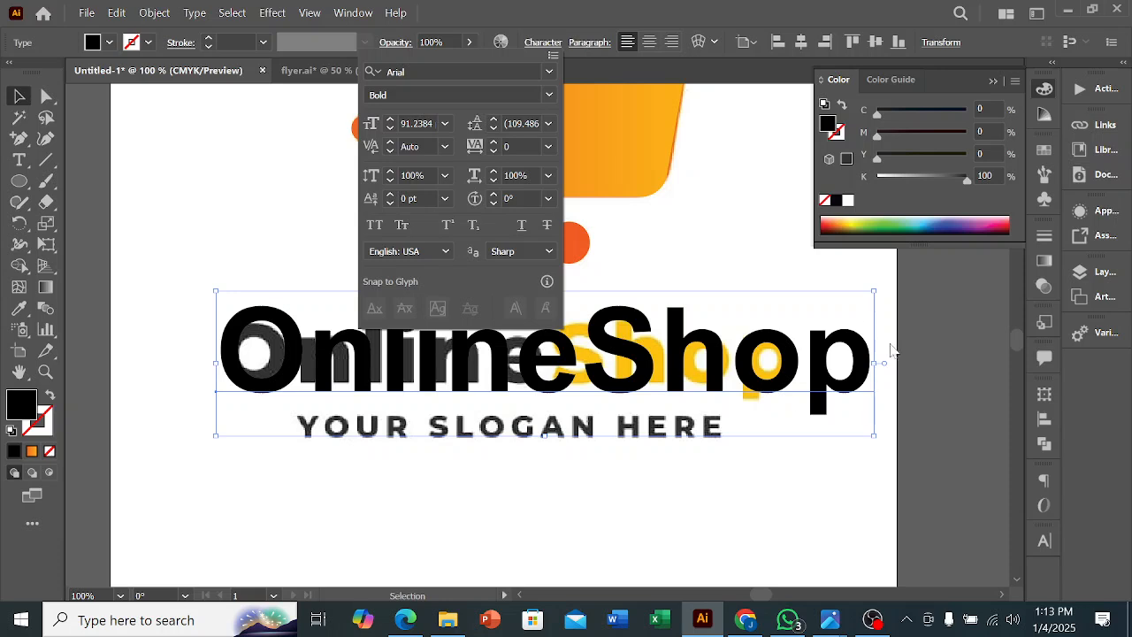
pyautogui.press('Escape')
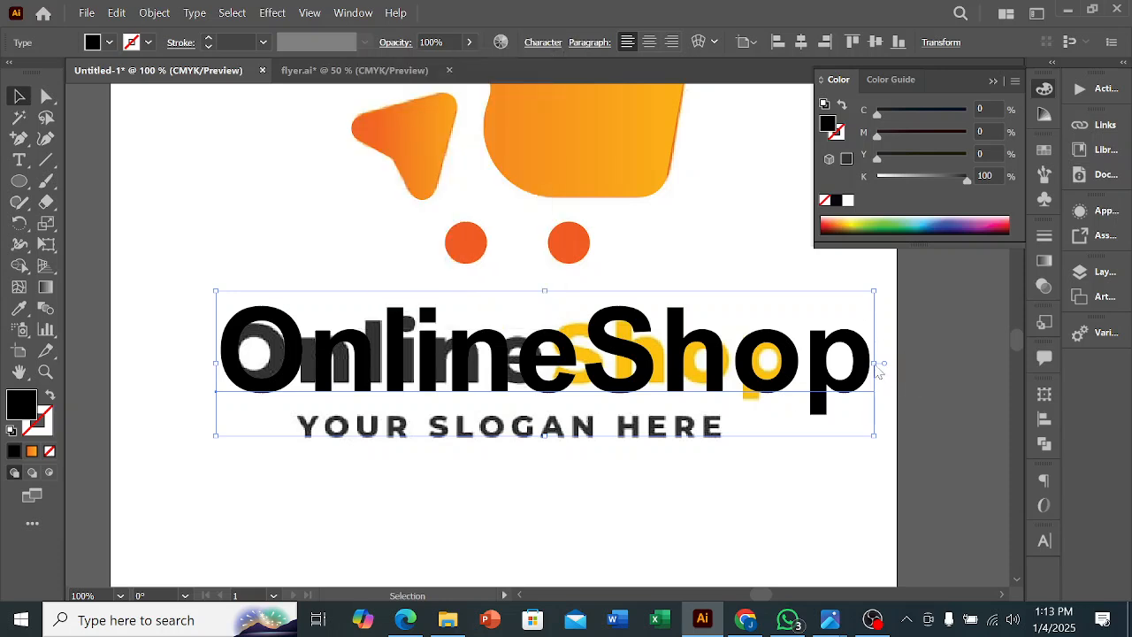
pyautogui.moveTo(875, 364); pyautogui.dragTo(800, 362)
pyautogui.moveTo(214, 359); pyautogui.dragTo(211, 359)
pyautogui.click(805, 423)
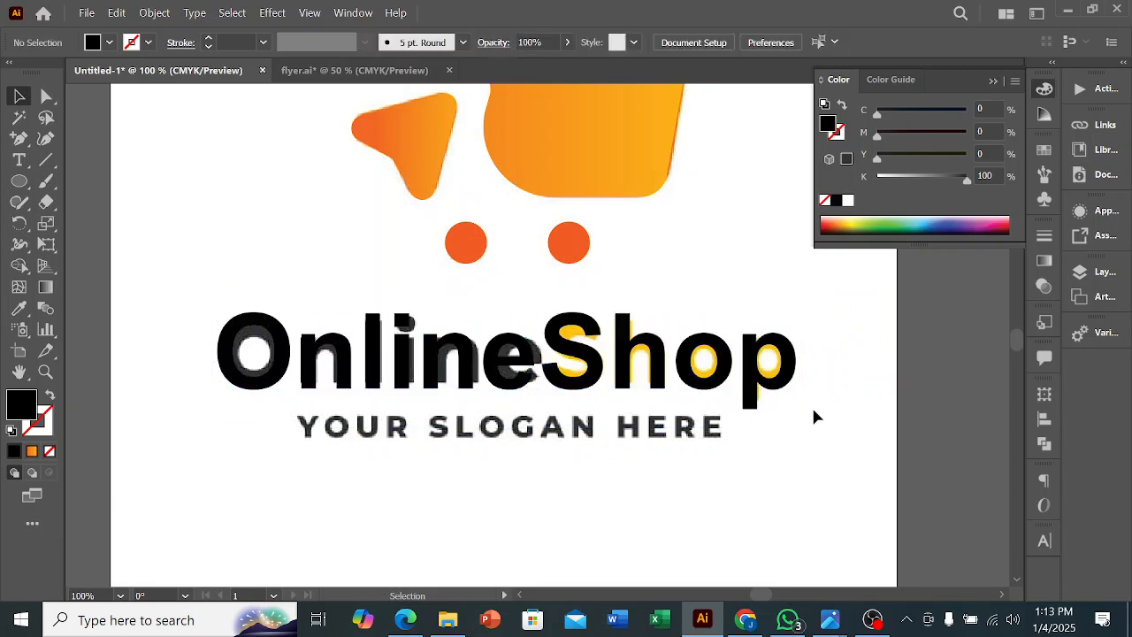
# Duplicate the "OnlineShop" text downward over the reference slogan and replace the copy's text with "your slogan here".
pyautogui.click(683, 369)
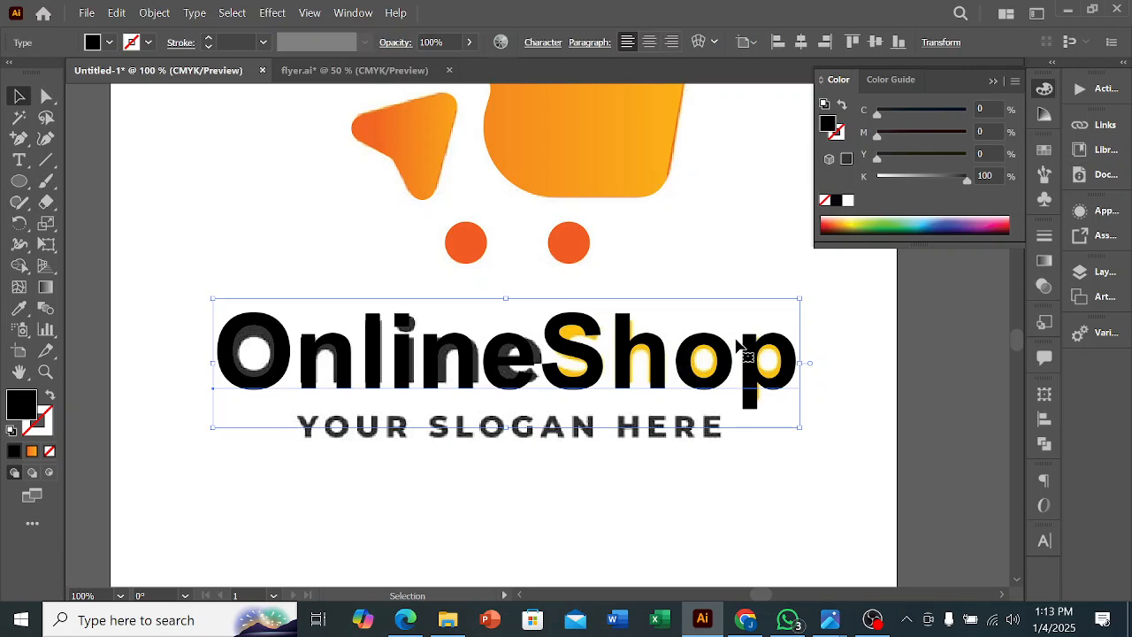
pyautogui.scroll(-1, 682, 369)
pyautogui.moveTo(687, 329); pyautogui.dragTo(692, 389)
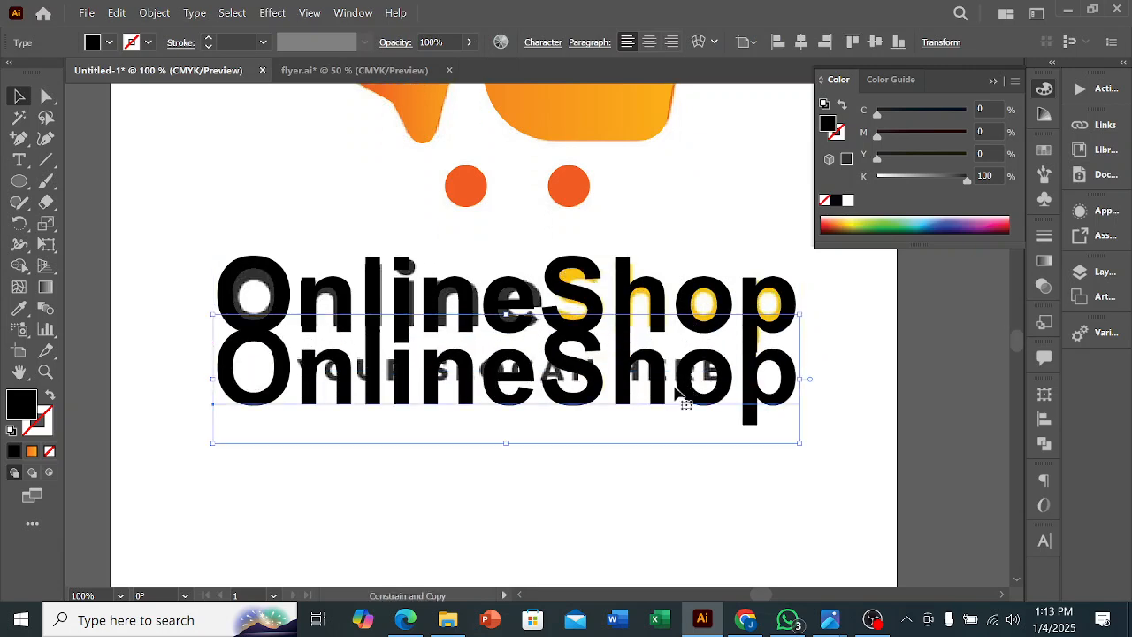
pyautogui.press('t')
pyautogui.doubleClick(677, 381)
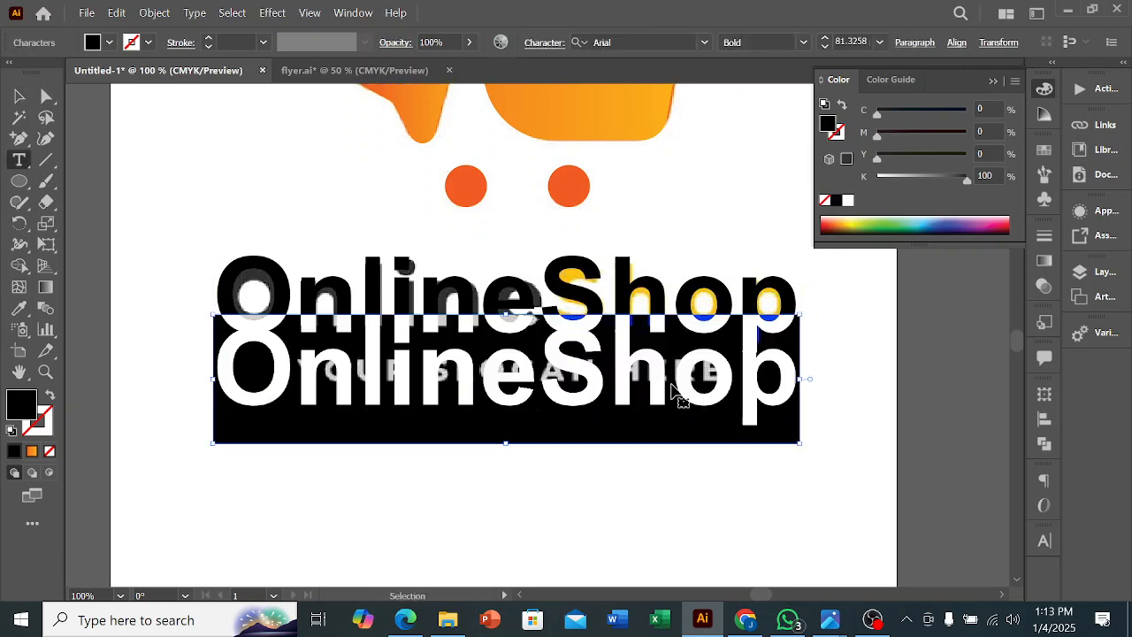
pyautogui.write('your')
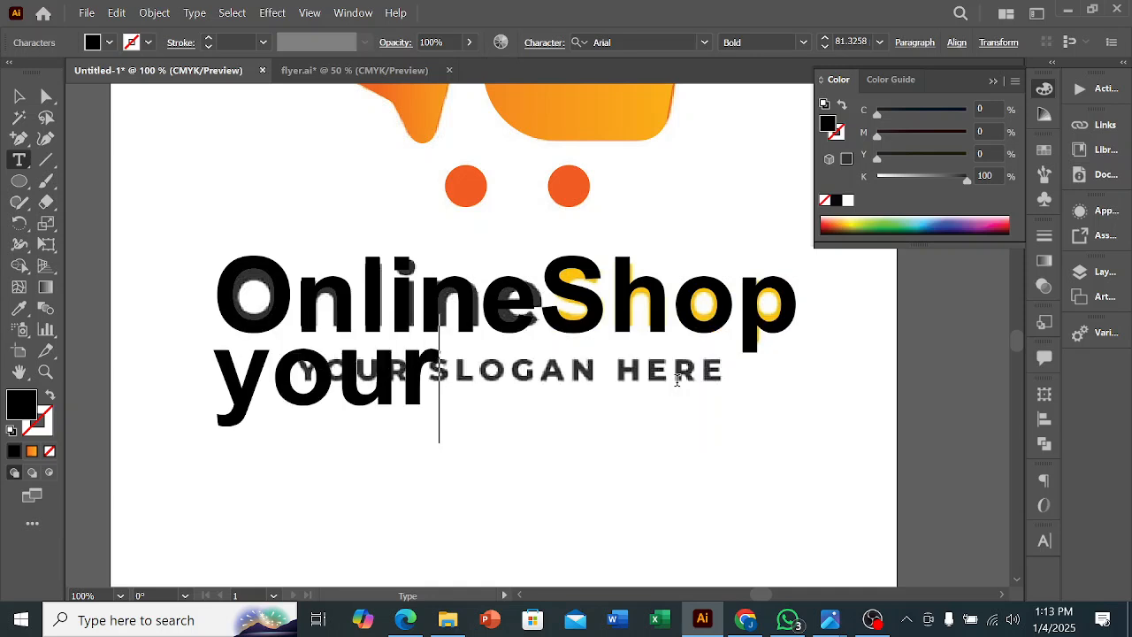
pyautogui.write(' sloga')
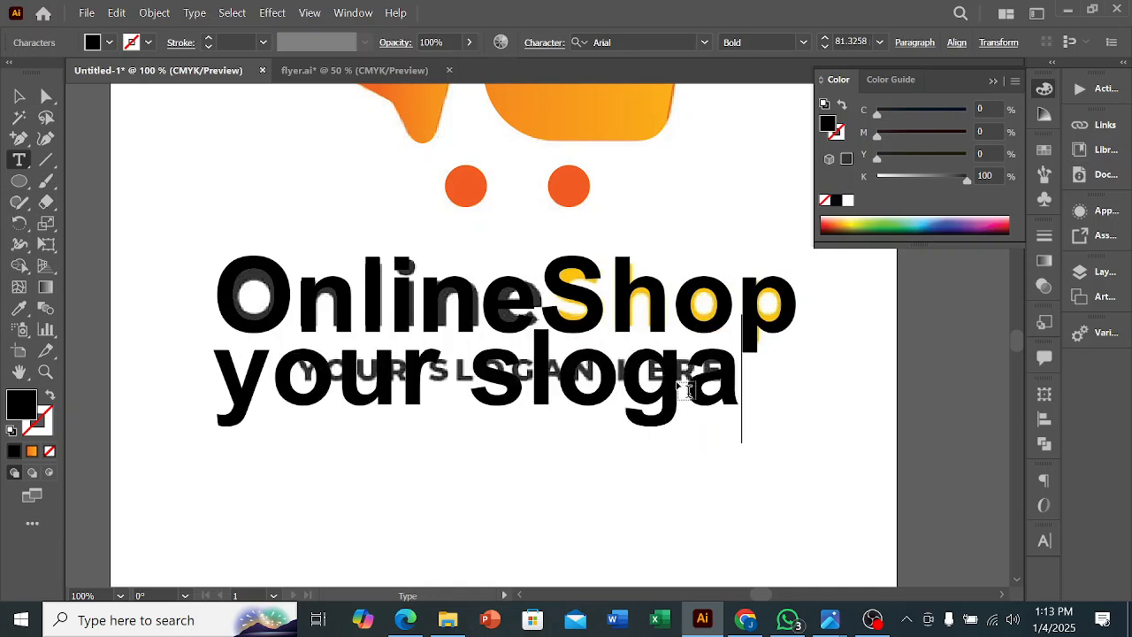
pyautogui.write('n here')
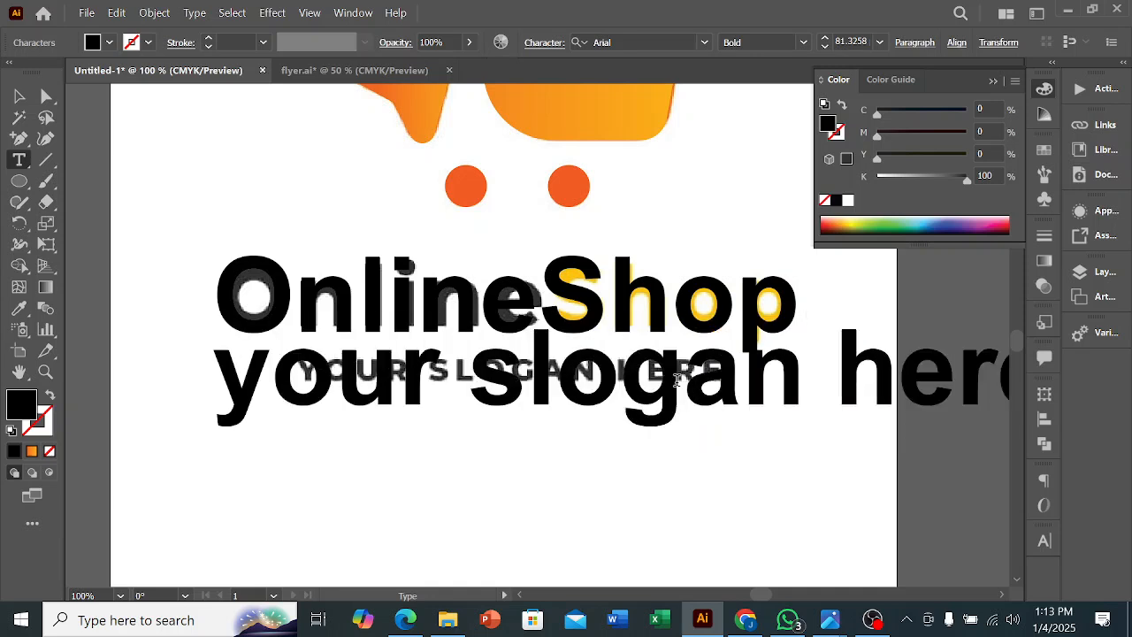
# Set the slogan text to All Caps and its font style to Regular.
pyautogui.click(18, 98)
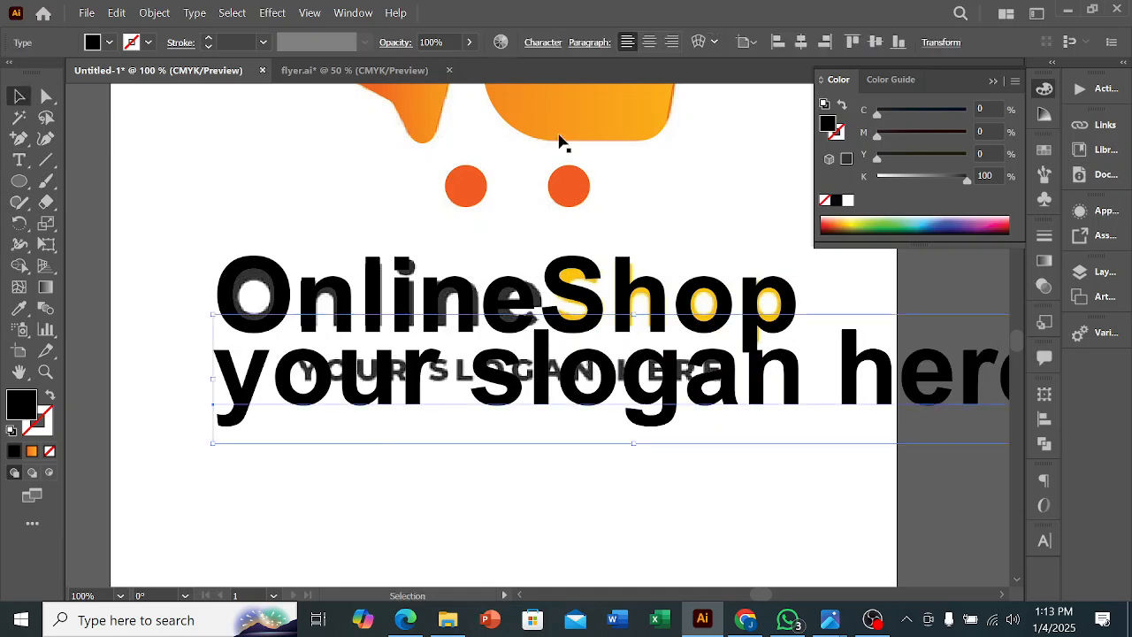
pyautogui.click(553, 46)
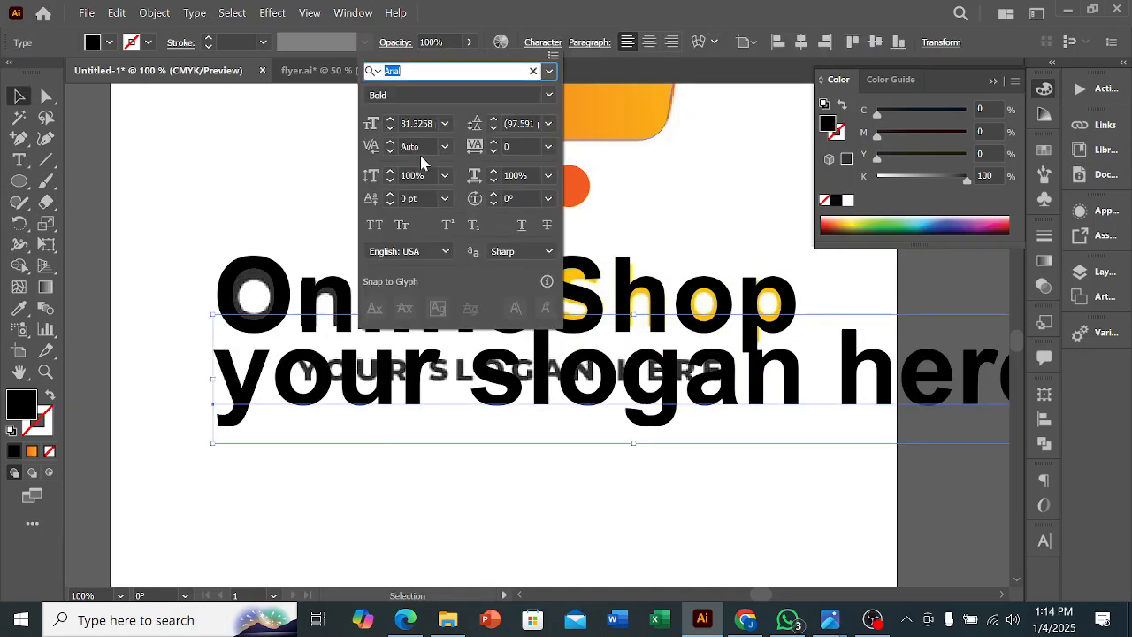
pyautogui.click(379, 226)
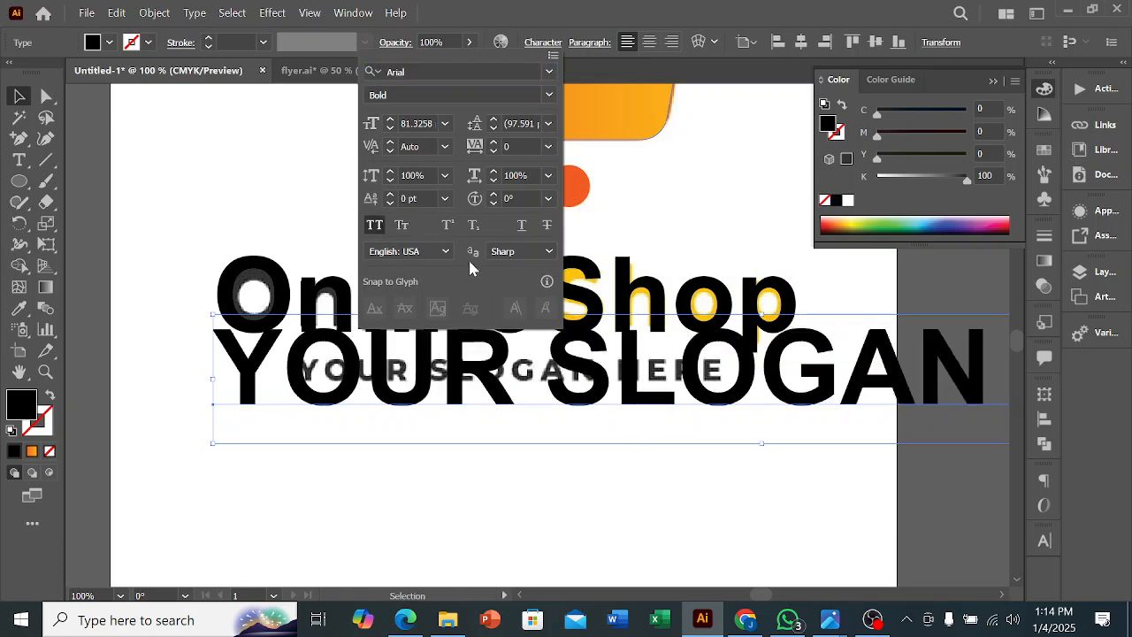
pyautogui.click(548, 95)
pyautogui.click(435, 186)
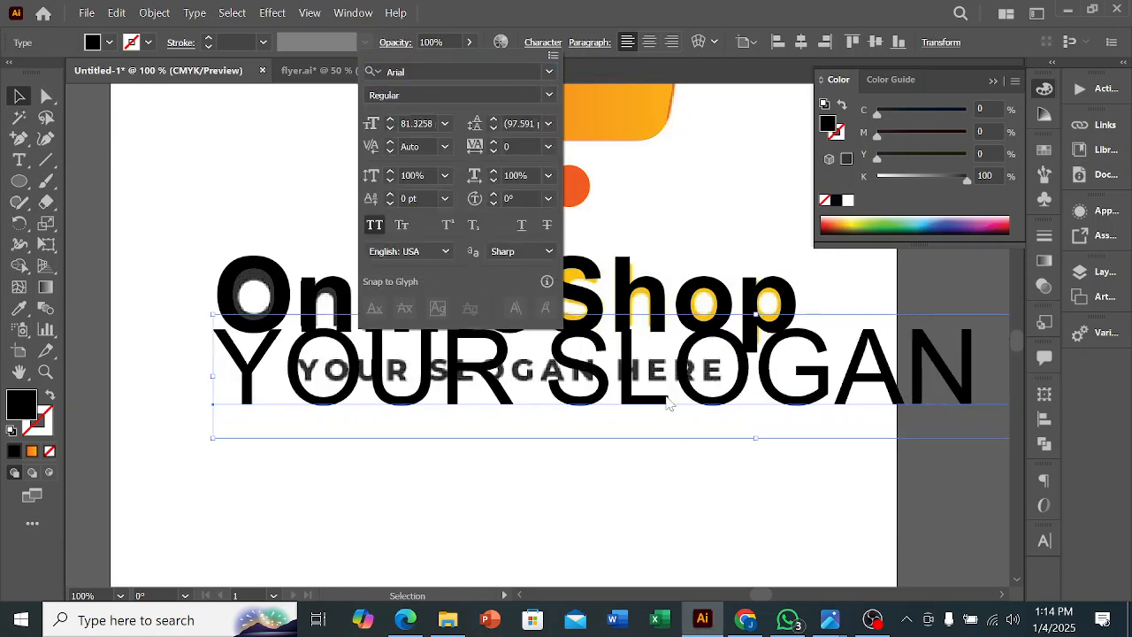
pyautogui.click(432, 433)
# Scale the slogan text down and place it over the reference slogan.
pyautogui.scroll(-2, 507, 396)
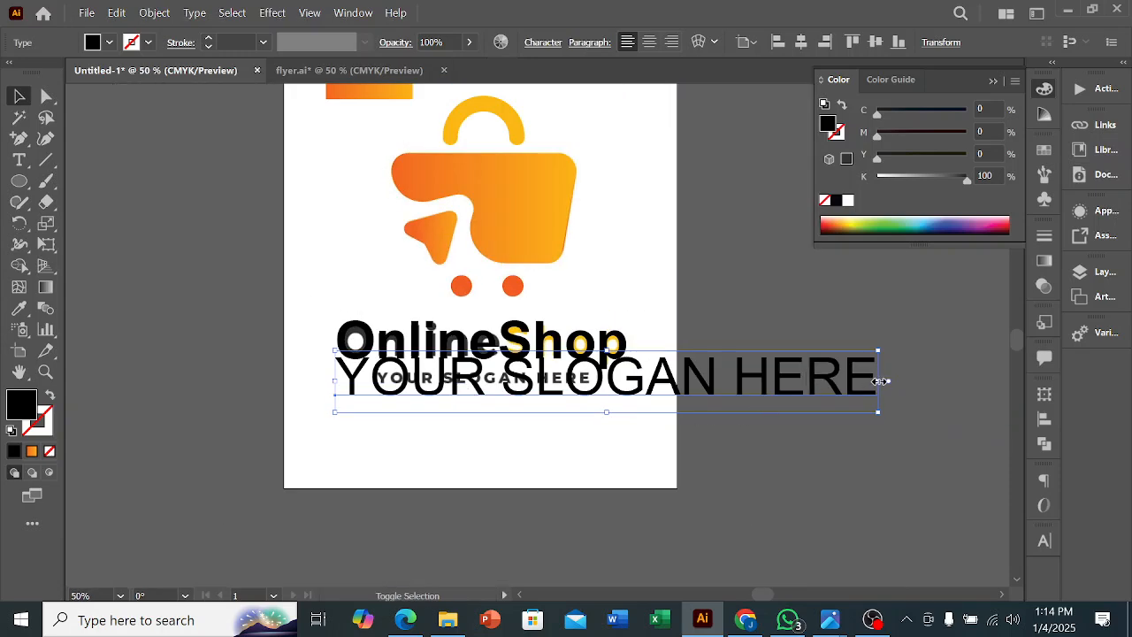
pyautogui.moveTo(882, 382); pyautogui.dragTo(598, 371)
pyautogui.scroll(2, 541, 397)
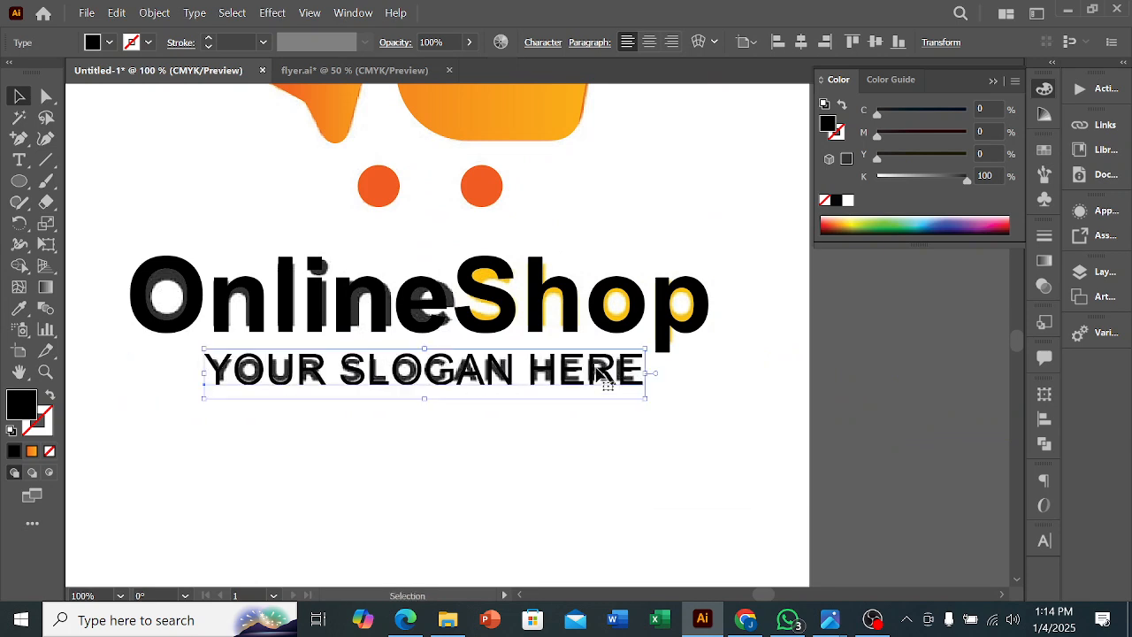
# Change the slogan's font to Montserrat Regular.
pyautogui.click(543, 43)
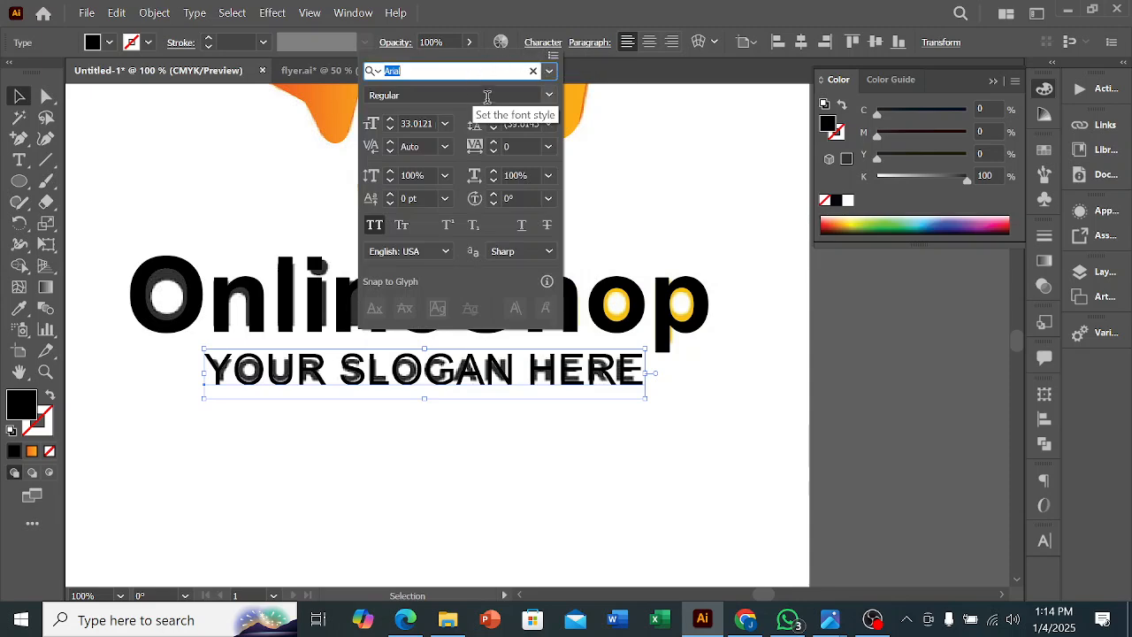
pyautogui.write('mont')
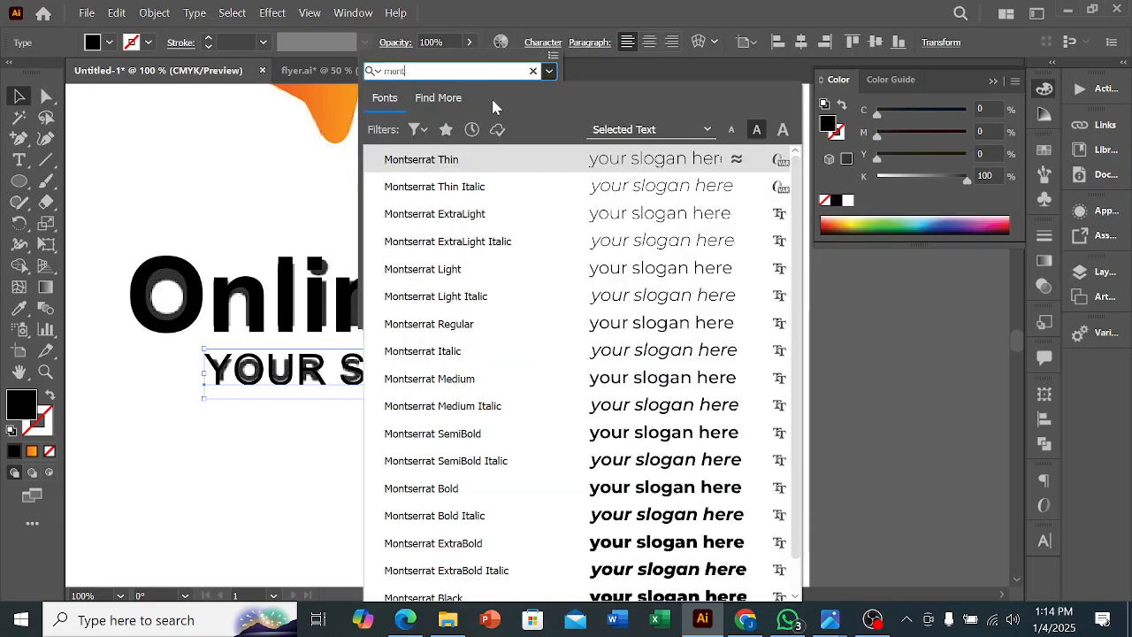
pyautogui.press('Down')
pyautogui.press('Down')
pyautogui.press('Down')
pyautogui.press('Down')
pyautogui.press('Down')
pyautogui.press('Down')
pyautogui.press('Return')
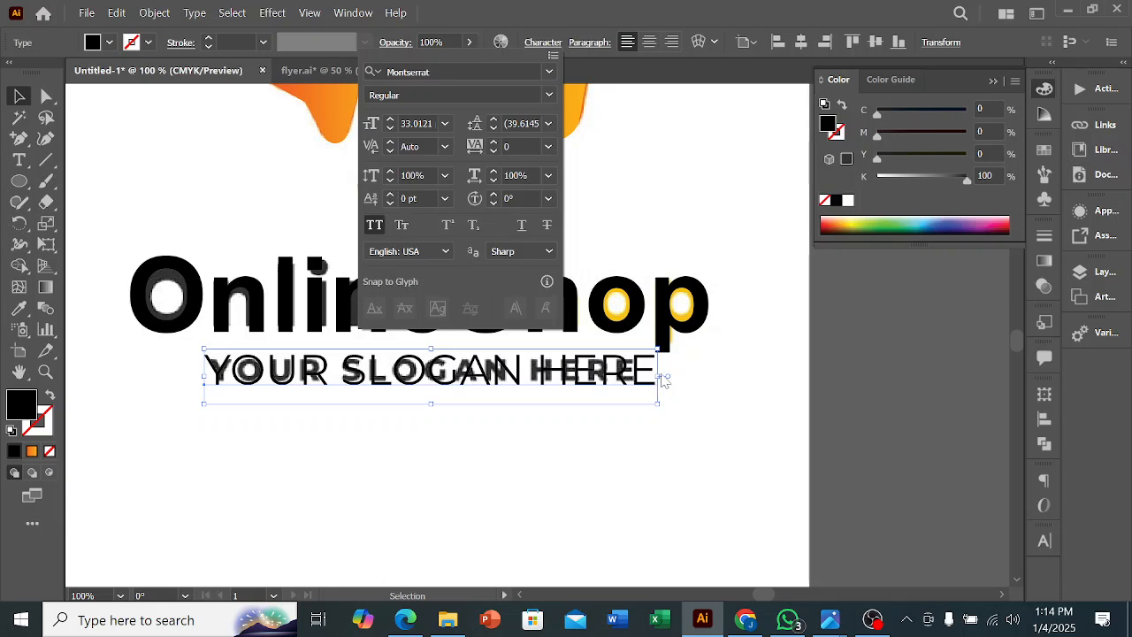
pyautogui.click(674, 384)
# Narrow the slogan text from both ends and align it with the reference slogan.
pyautogui.moveTo(659, 377); pyautogui.dragTo(639, 377)
pyautogui.moveTo(203, 377); pyautogui.dragTo(207, 377)
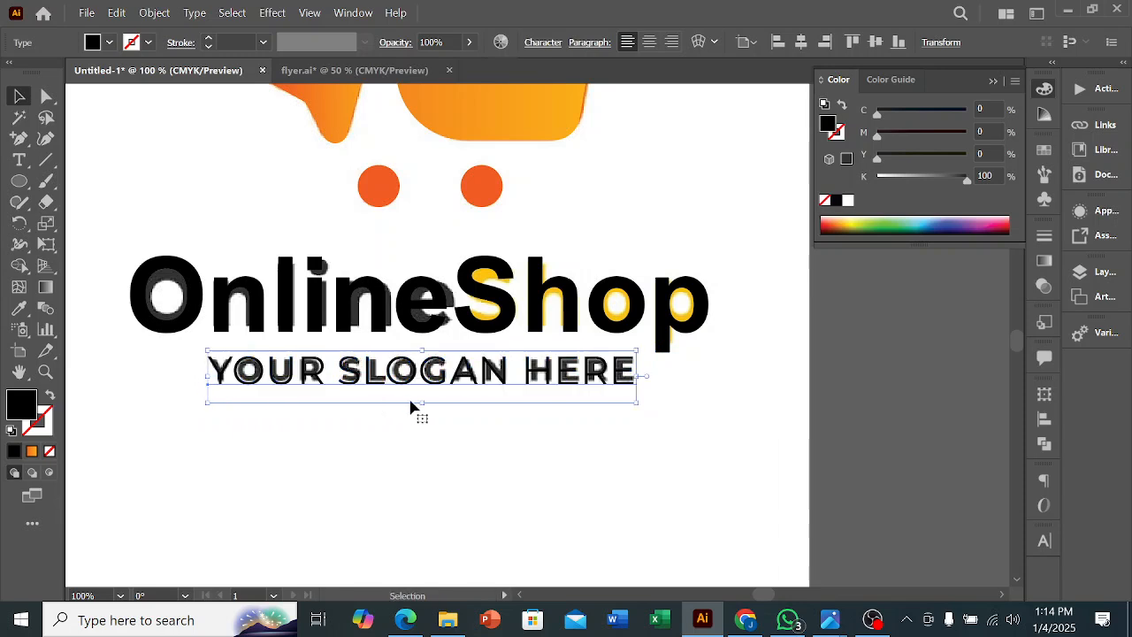
pyautogui.scroll(2, 447, 385)
pyautogui.moveTo(443, 380); pyautogui.dragTo(447, 380)
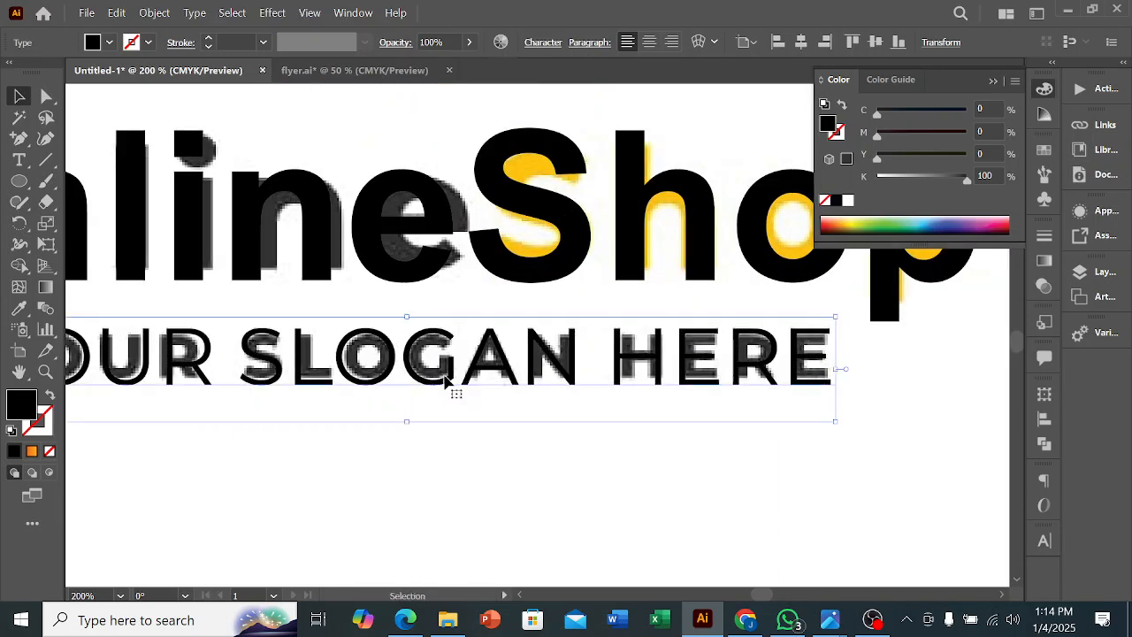
# Set the slogan's font style to SemiBold, refit both ends to the reference slogan, and deselect it.
pyautogui.click(544, 42)
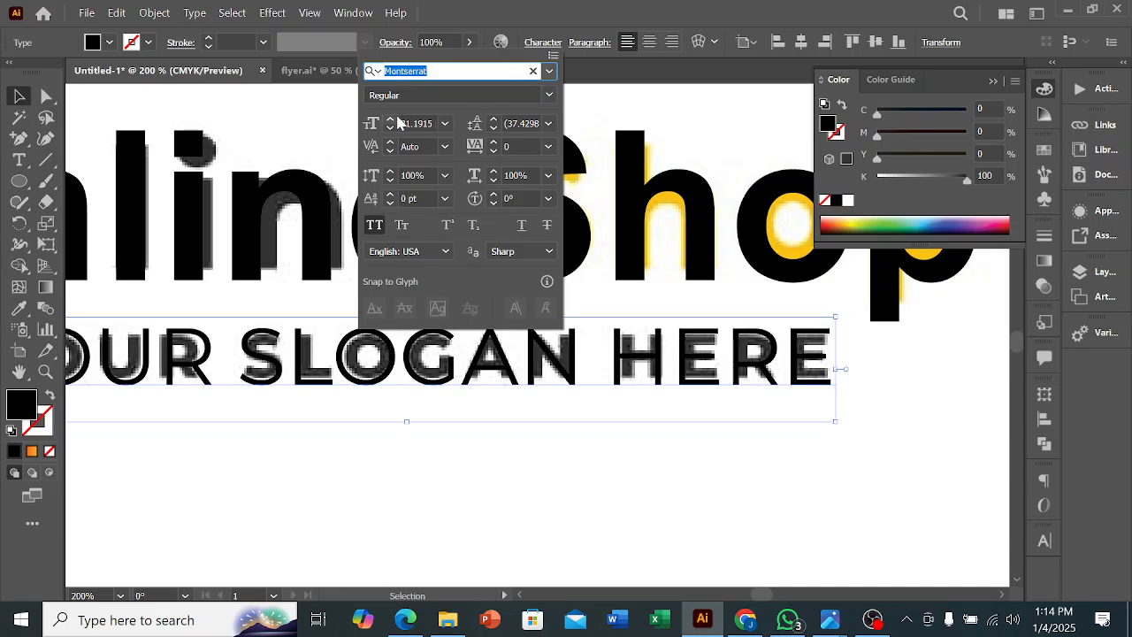
pyautogui.click(550, 95)
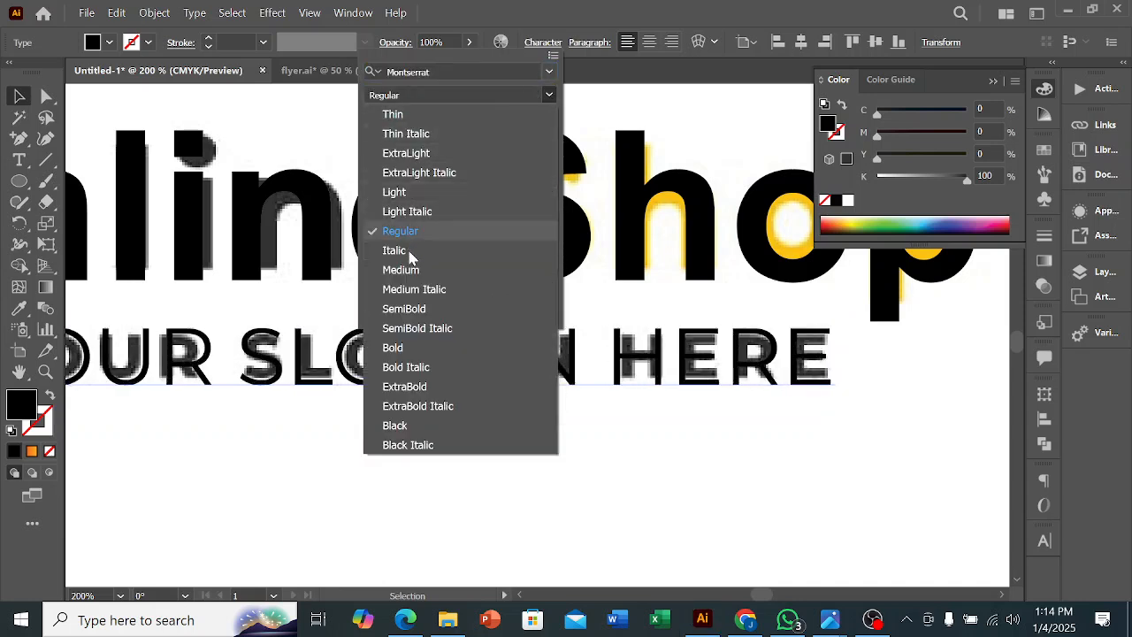
pyautogui.click(403, 309)
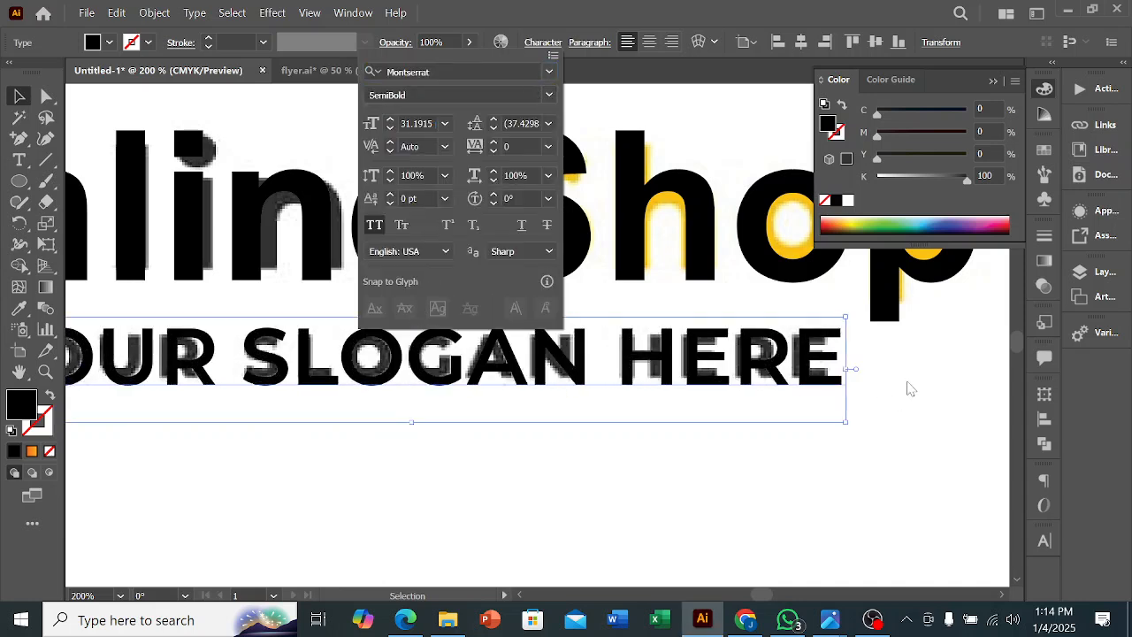
pyautogui.moveTo(849, 372); pyautogui.dragTo(833, 369)
pyautogui.keyDown('alt'); pyautogui.scroll(-2, 905, 364); pyautogui.keyUp('alt')
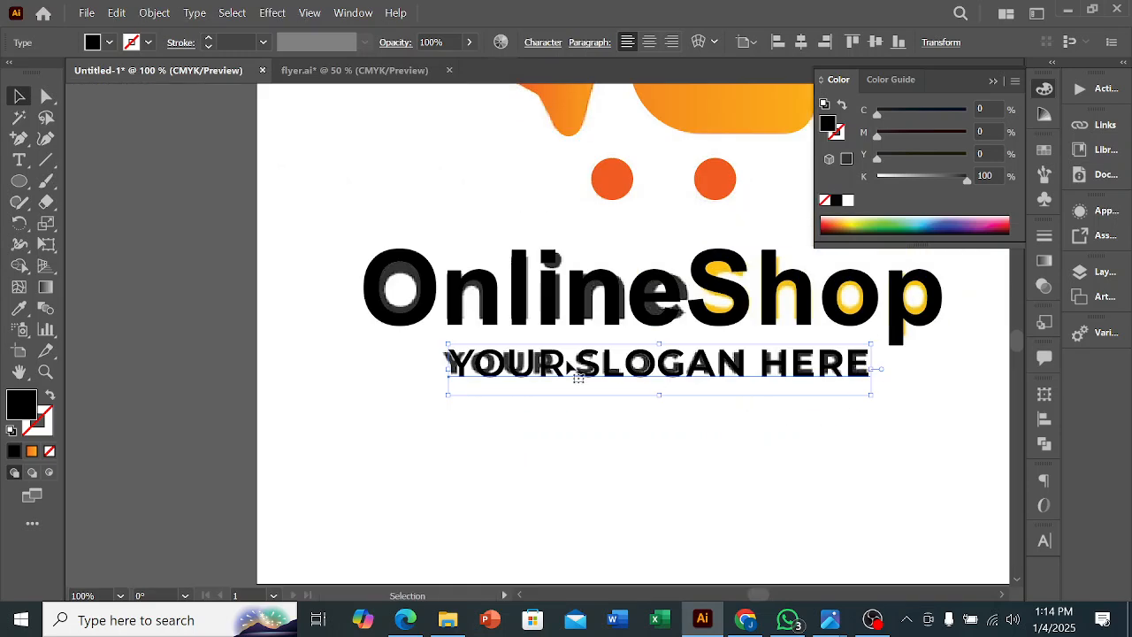
pyautogui.moveTo(447, 365); pyautogui.dragTo(442, 366)
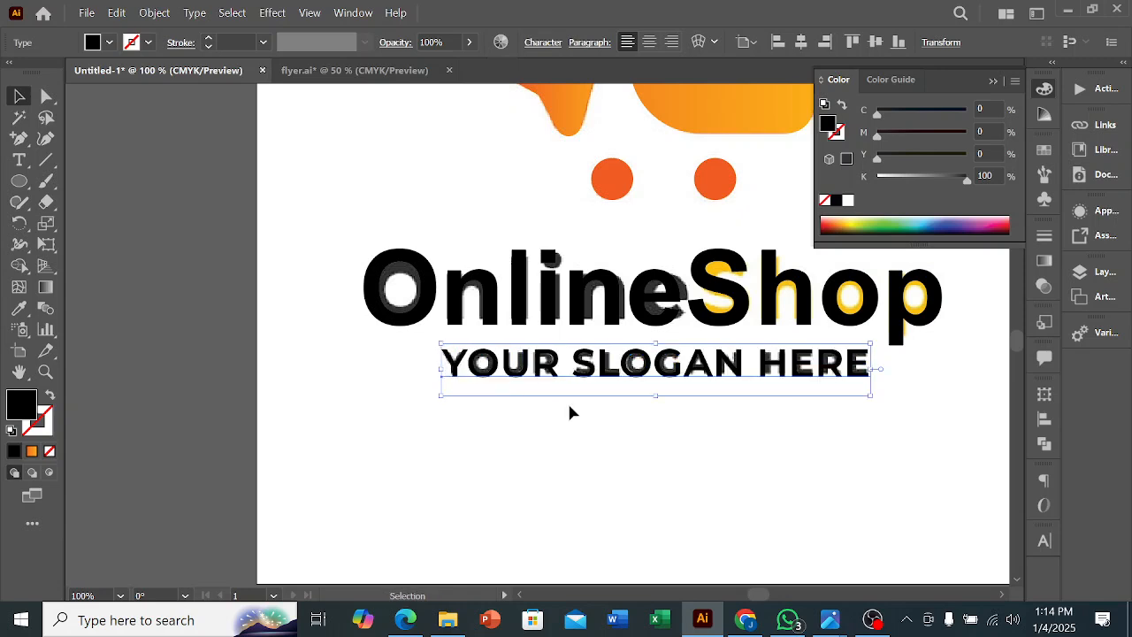
pyautogui.click(615, 403)
# Colour the word "Shop" in the wordmark with the yellow sampled from the bag handle, and deselect the text.
pyautogui.doubleClick(696, 304)
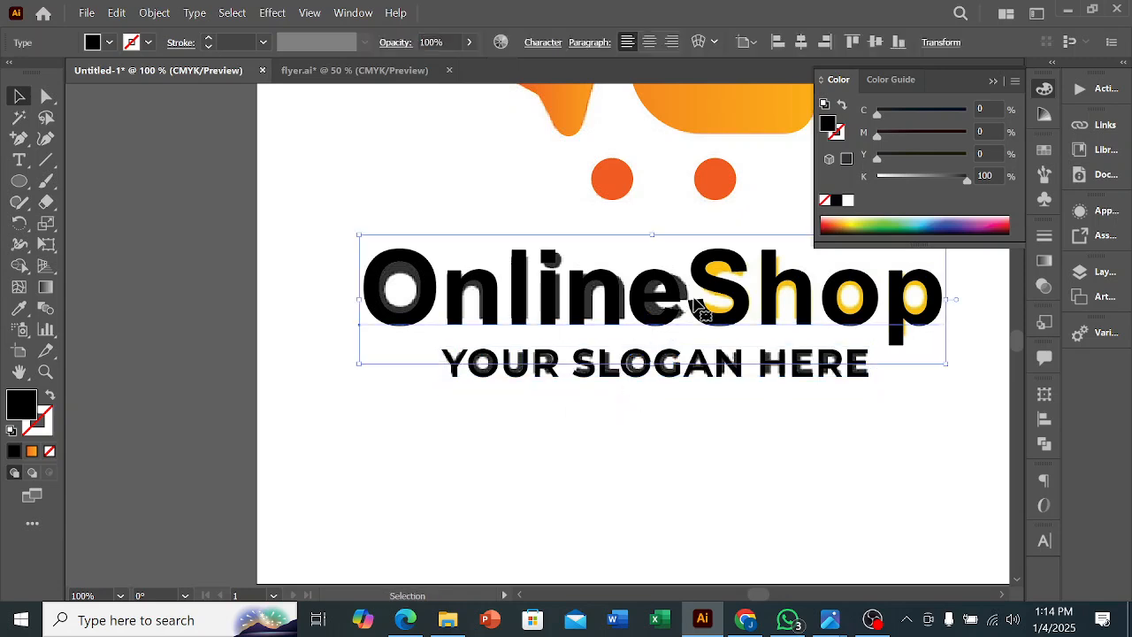
pyautogui.moveTo(696, 296); pyautogui.dragTo(936, 308)
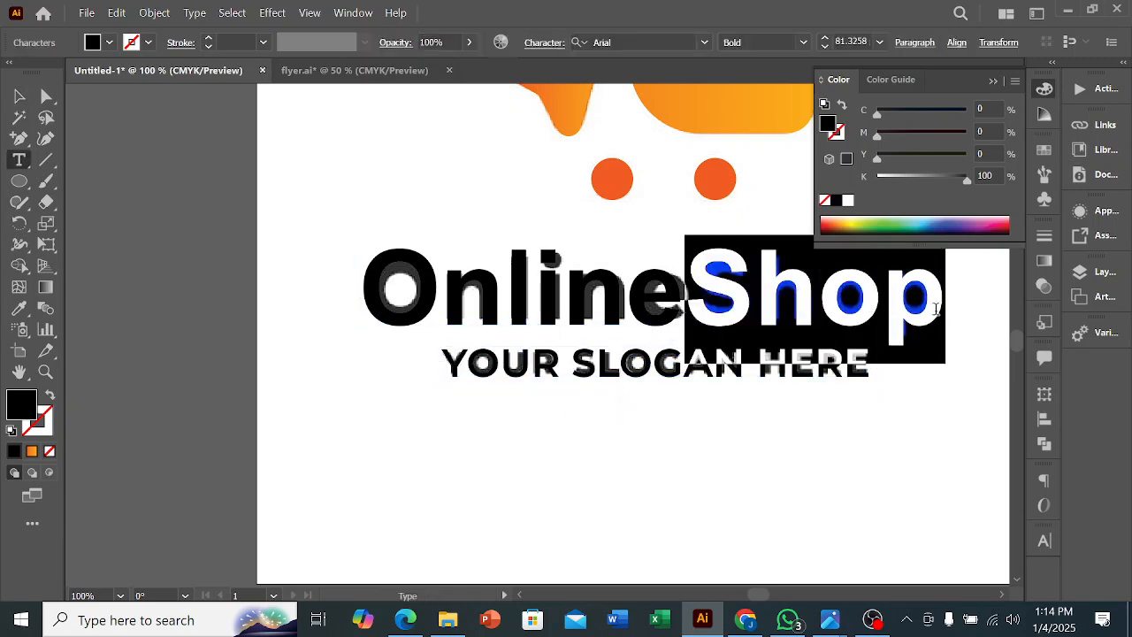
pyautogui.click(19, 308)
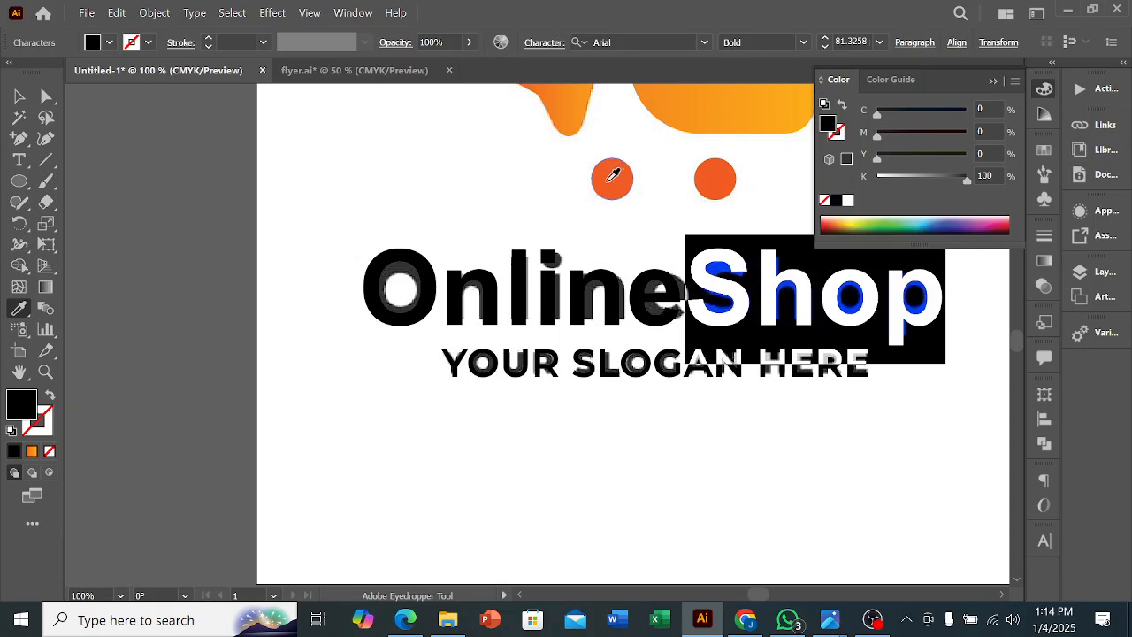
pyautogui.scroll(2, 616, 204)
pyautogui.scroll(4, 617, 228)
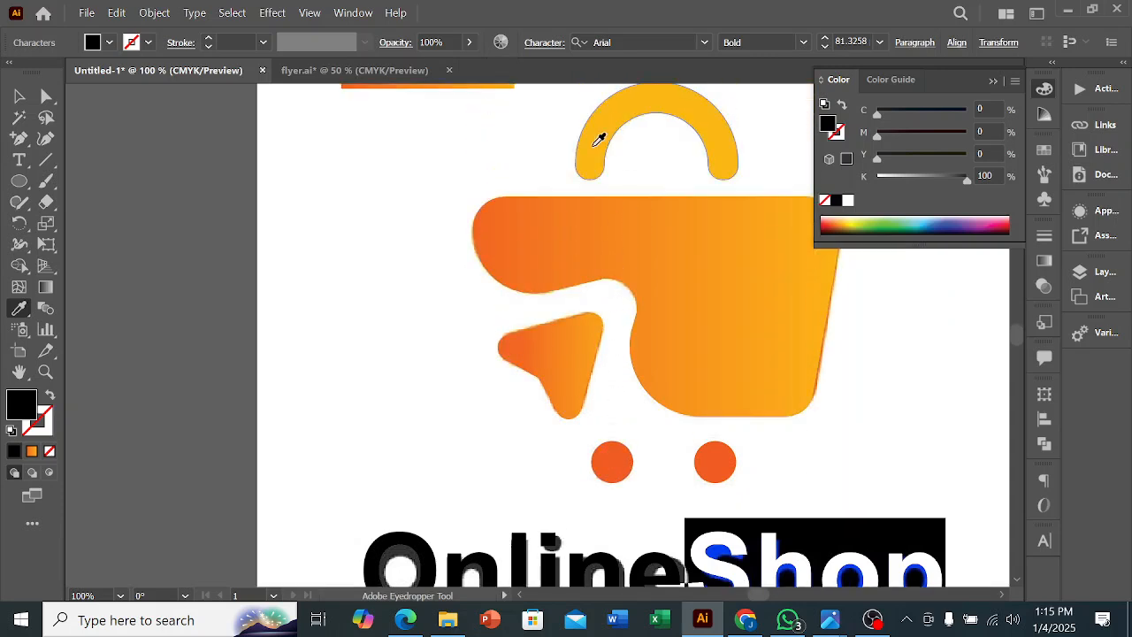
pyautogui.click(599, 146)
pyautogui.press('v')
pyautogui.click(400, 325)
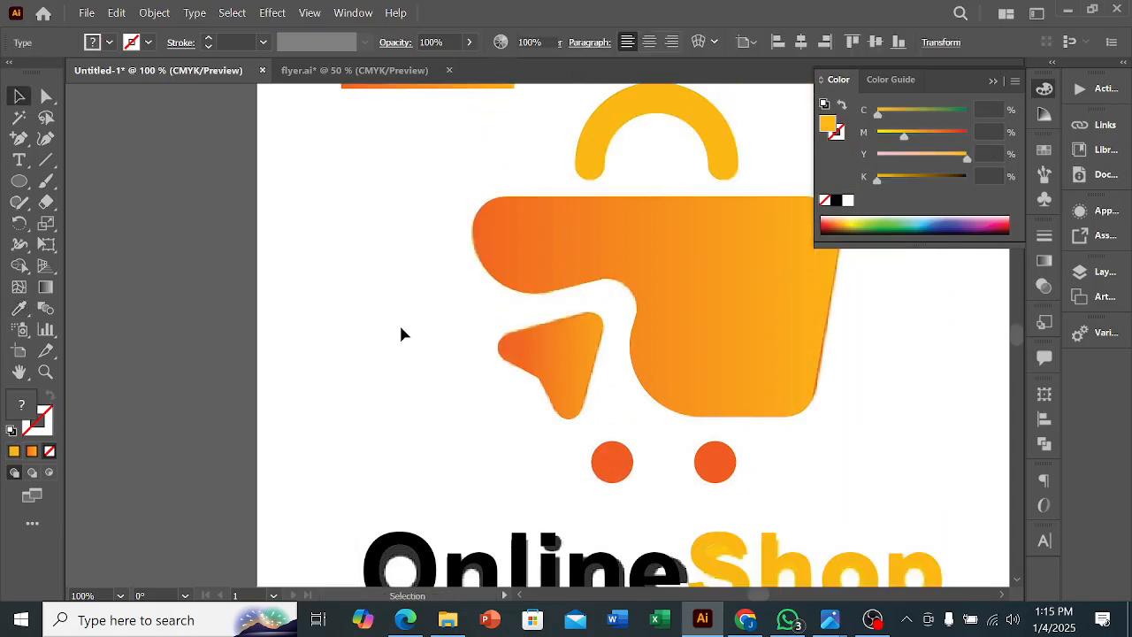
# Select the whole vector logo with its wordmark and slogan, place a copy on the empty canvas beside the artboard, and deselect it.
pyautogui.scroll(-3, 404, 321)
pyautogui.moveTo(599, 453); pyautogui.dragTo(418, 263)
pyautogui.scroll(-2, 466, 328)
pyautogui.moveTo(474, 329); pyautogui.dragTo(653, 331)
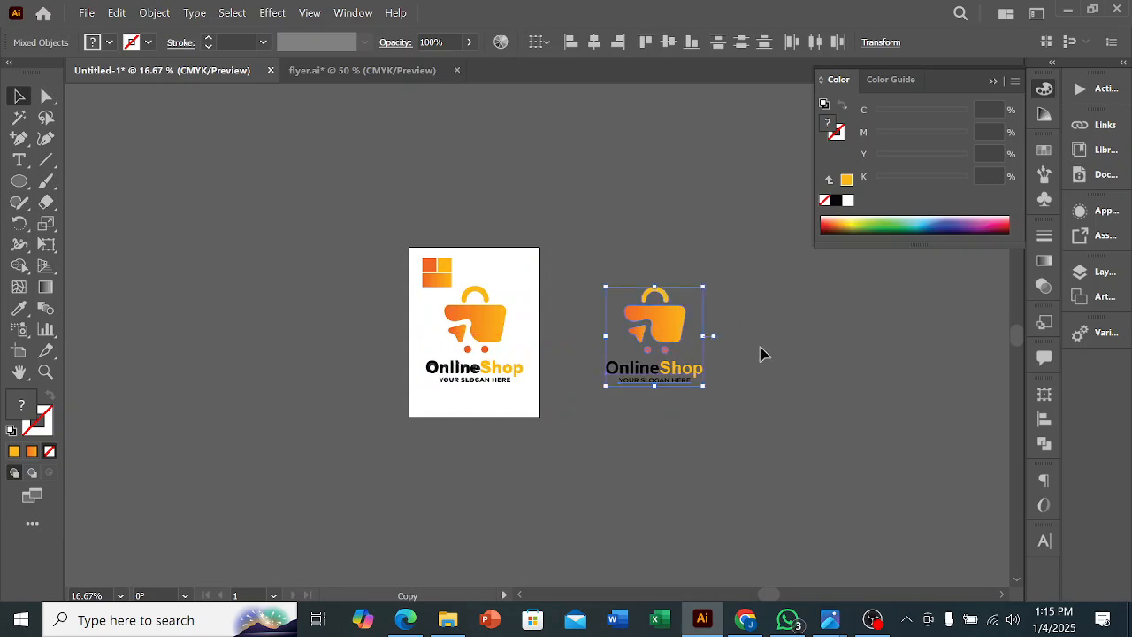
pyautogui.click(765, 354)
pyautogui.keyDown('alt'); pyautogui.scroll(2, 765, 354); pyautogui.keyUp('alt')
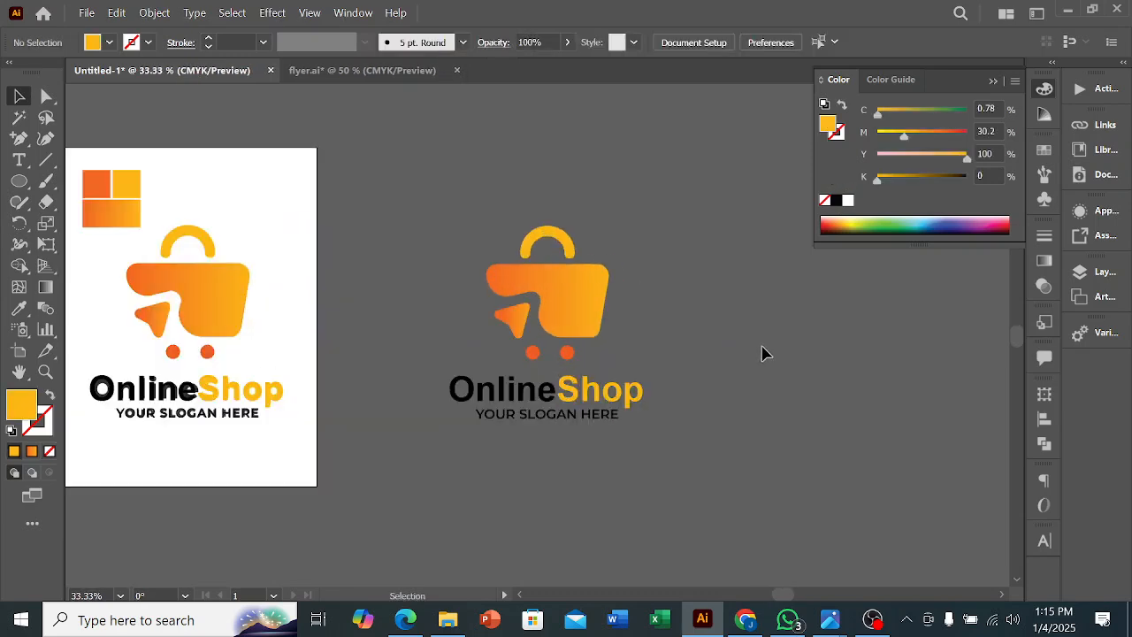
# Add a white rectangle behind the copied logo as its background, sampling the fill from the white area around the reference logo.
pyautogui.click(19, 181)
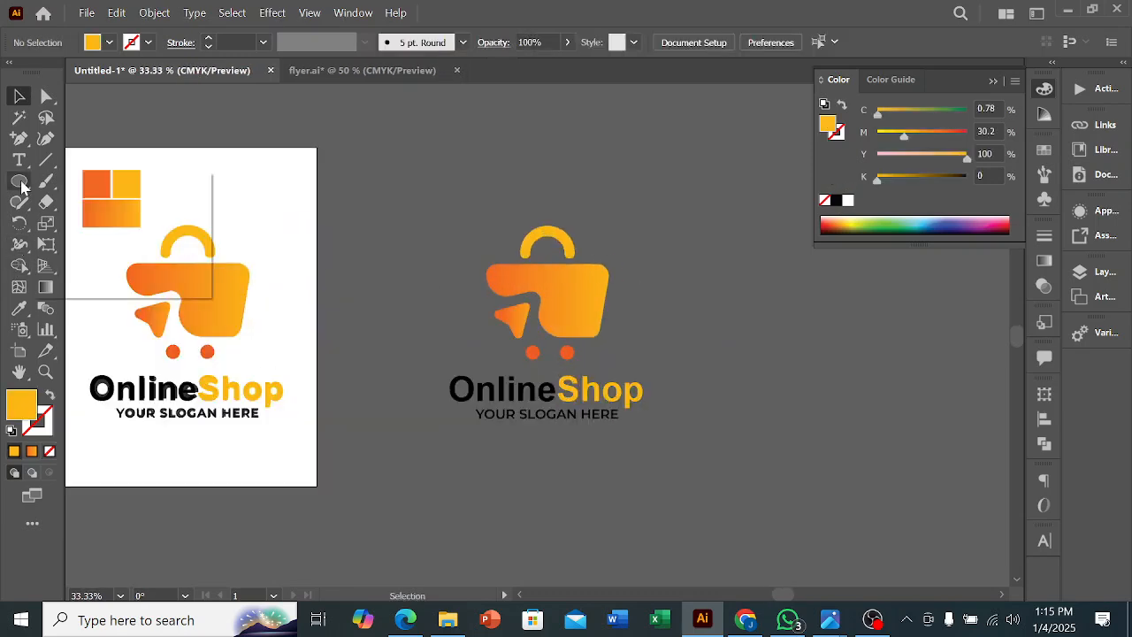
pyautogui.click(135, 186)
pyautogui.moveTo(412, 184); pyautogui.dragTo(692, 471)
pyautogui.click(18, 308)
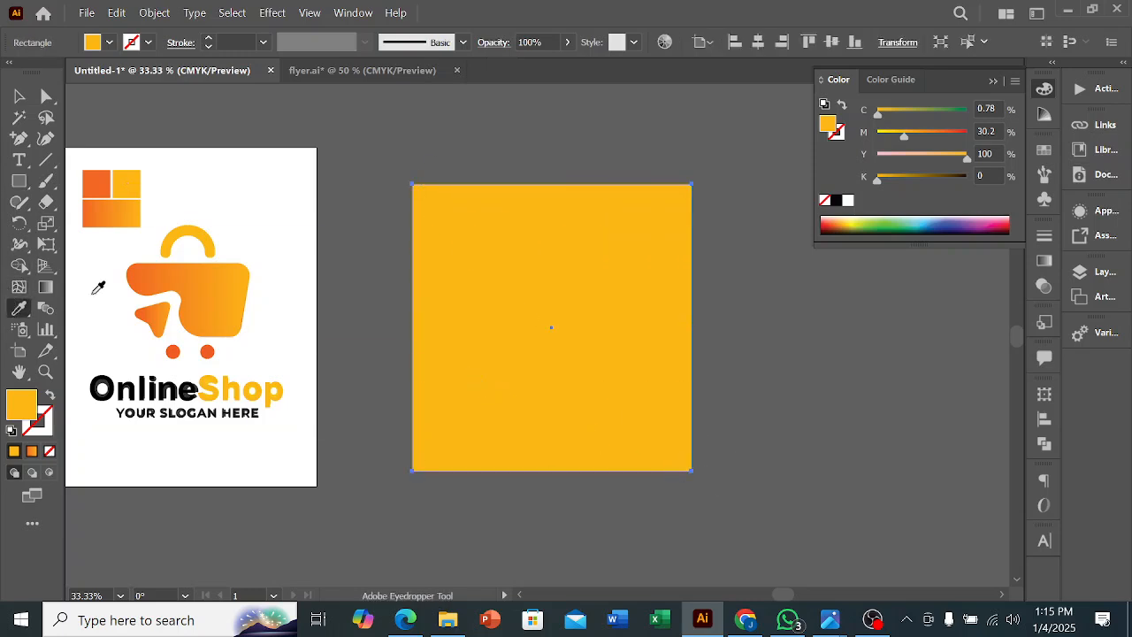
pyautogui.click(92, 362)
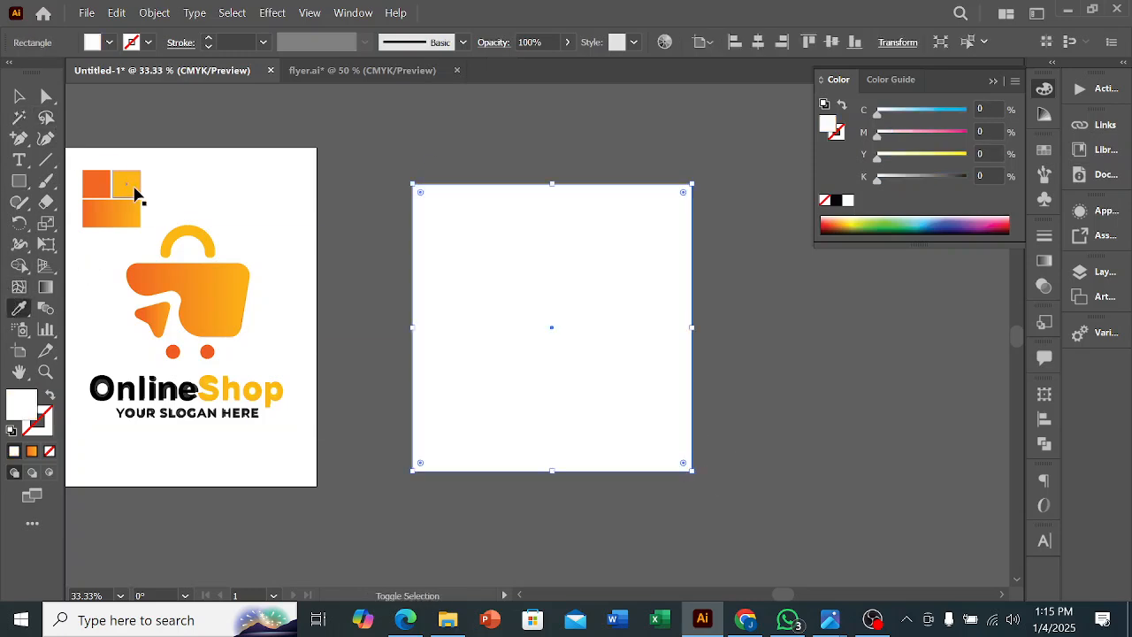
pyautogui.hotkey('ctrl', 'shift', '[')
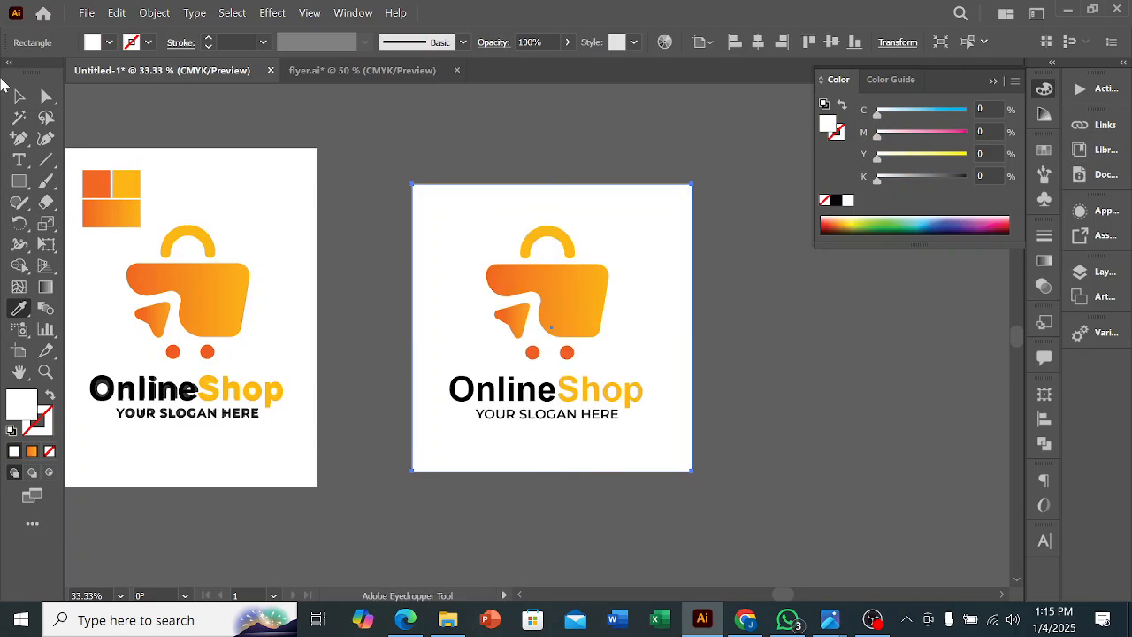
# Move the retyped OnlineShop wordmark on the artboard off the reference wordmark to just below the slogan for comparison.
pyautogui.click(18, 97)
pyautogui.scroll(1, 714, 331)
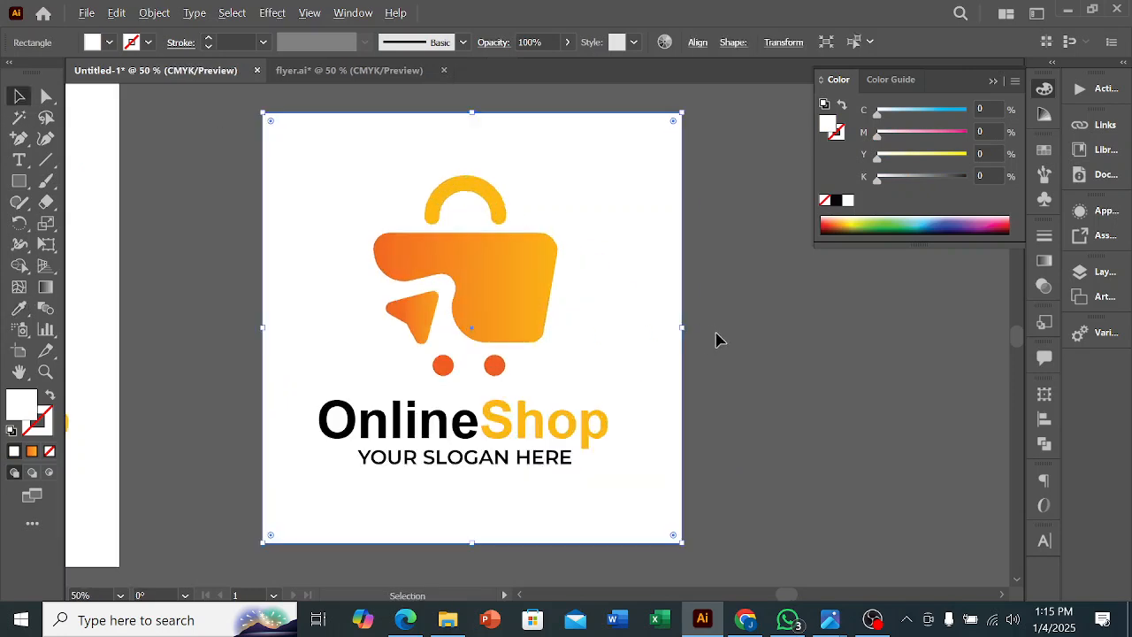
pyautogui.scroll(-1, 719, 337)
pyautogui.scroll(-1, 730, 336)
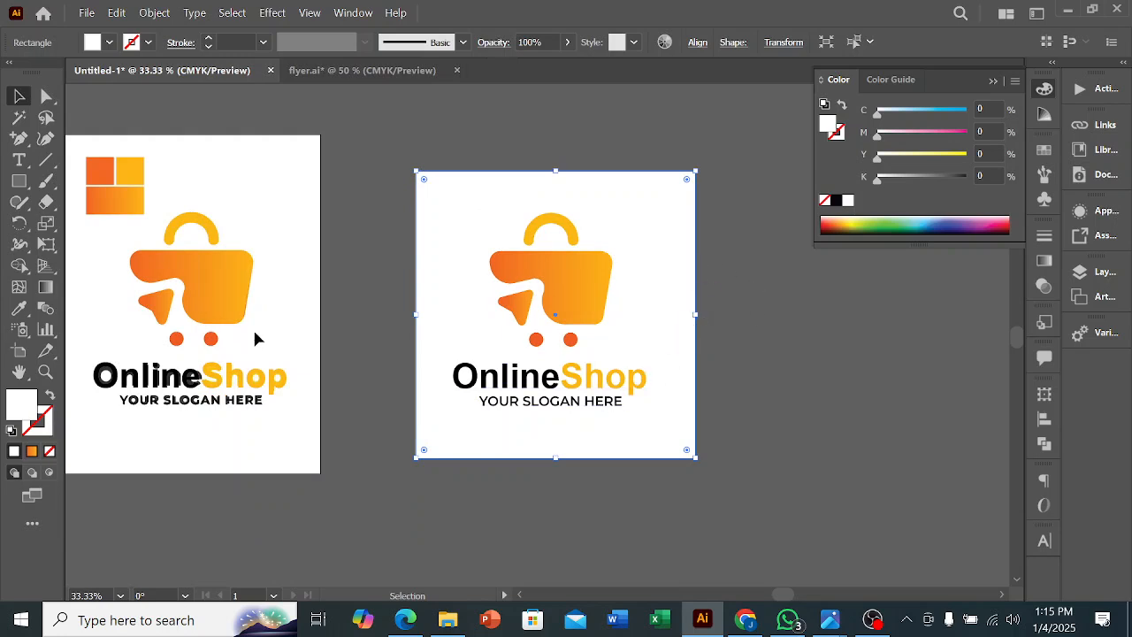
pyautogui.moveTo(248, 386); pyautogui.dragTo(298, 433)
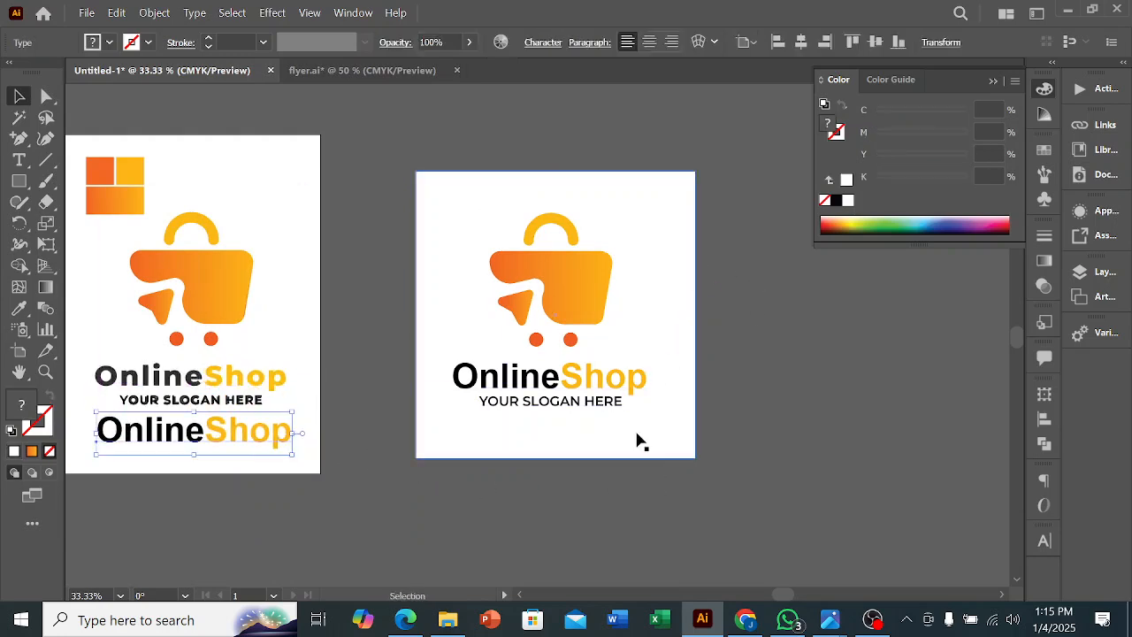
pyautogui.scroll(1, 640, 443)
pyautogui.scroll(-2, 639, 442)
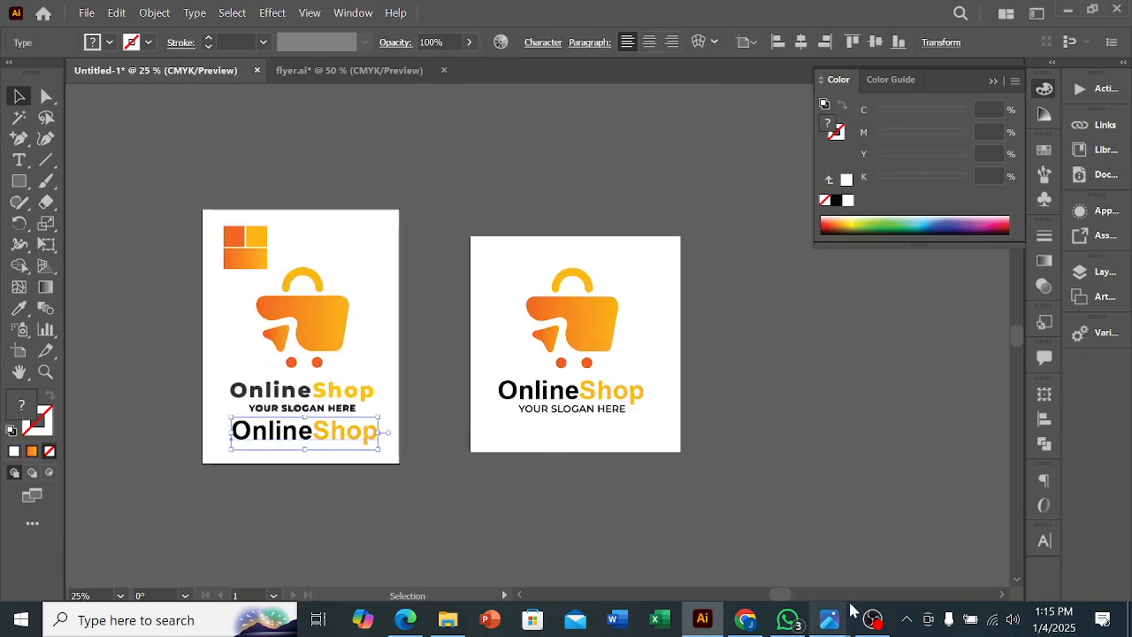